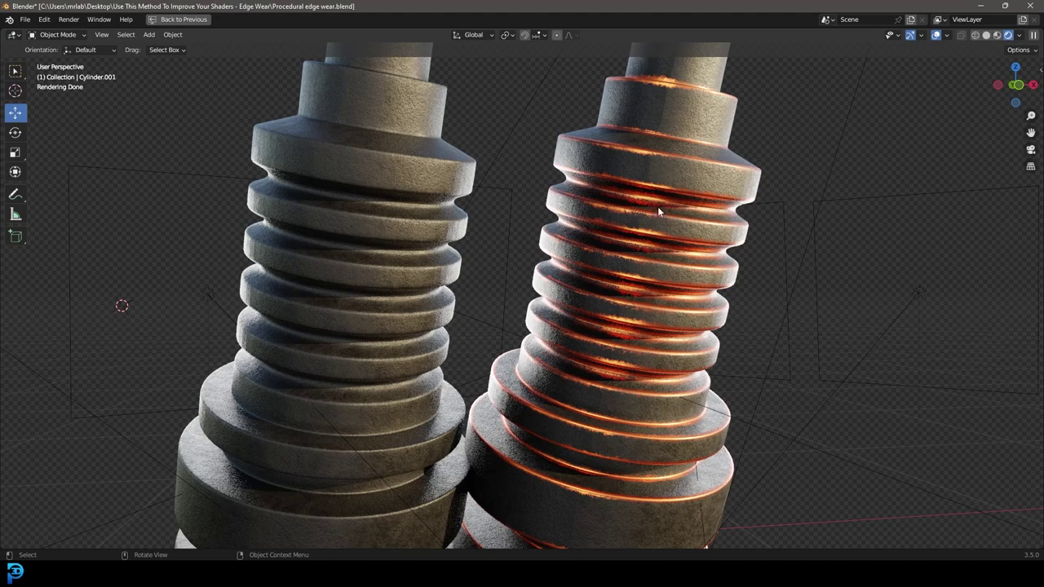
Examine the edge wear on the finished cylinder and the shader nodes of its Material.002
middle_click_drag(678, 201, 641, 198)
key("ctrl+space")
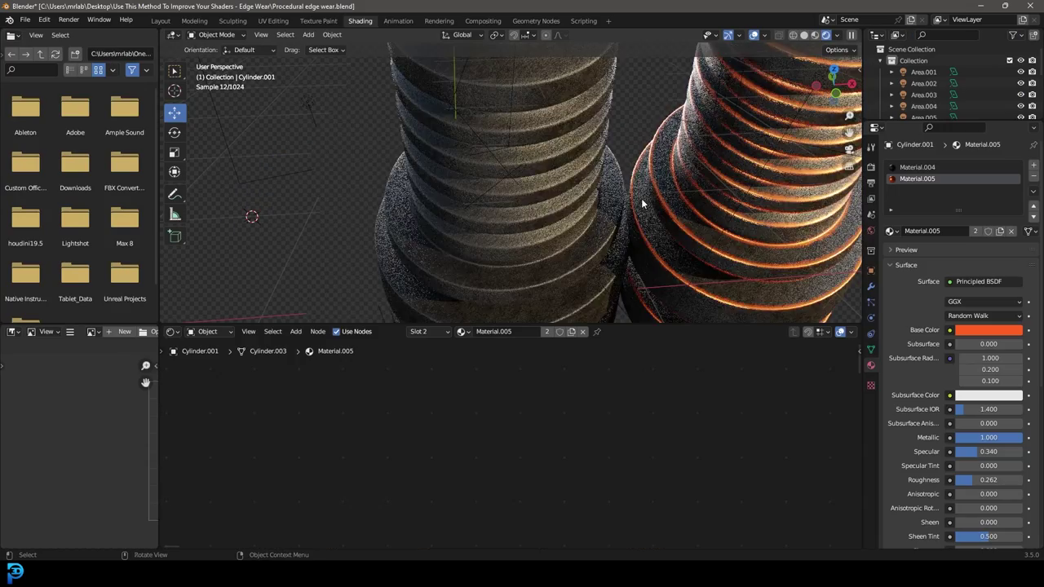
left_click(598, 254)
scroll(519, 429, "down", 3)
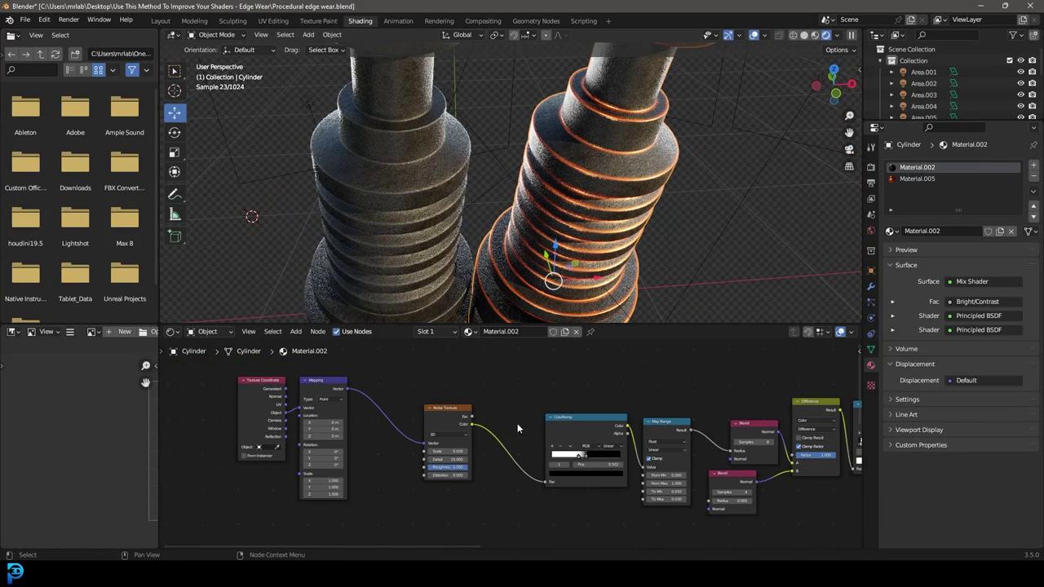
scroll(698, 450, "down", 3)
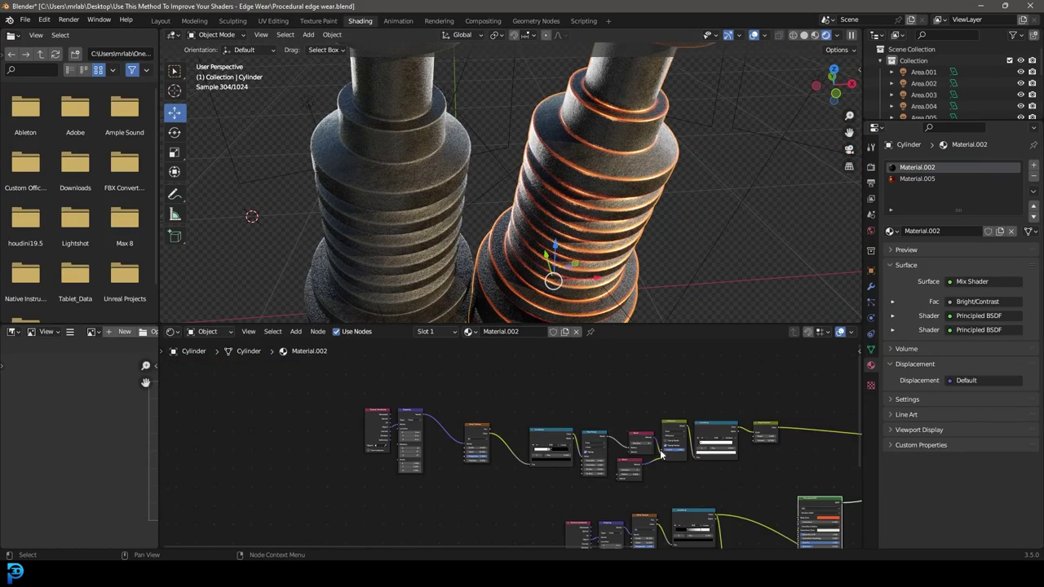
middle_click_drag(583, 210, 612, 179)
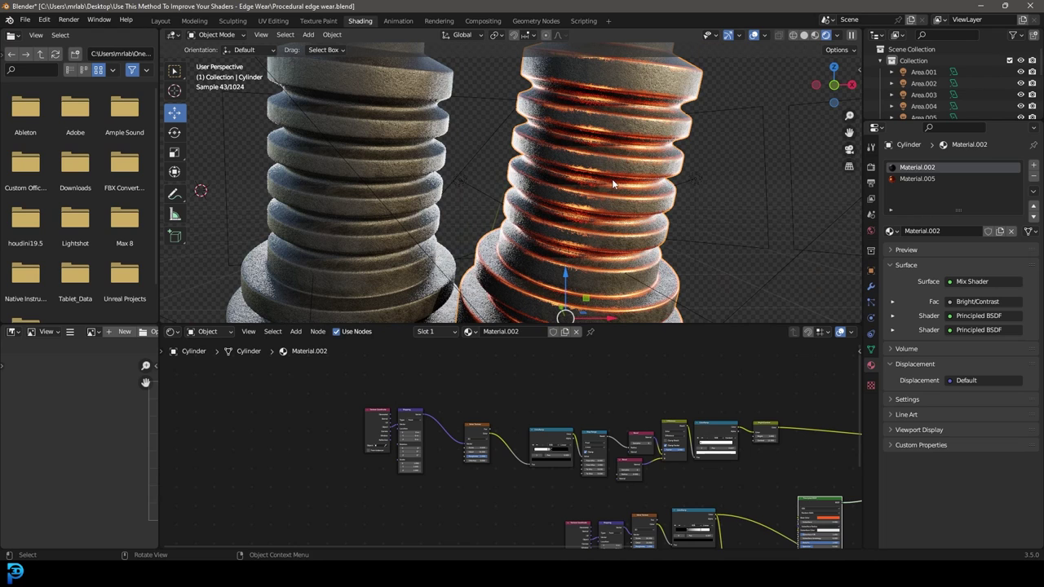
Show the finished example models in Solid shading and inspect their plain geometry from several angles
key("z")
left_click(653, 185)
scroll(596, 204, "down", 5)
middle_click_drag(609, 184, 694, 217)
scroll(676, 200, "up", 4)
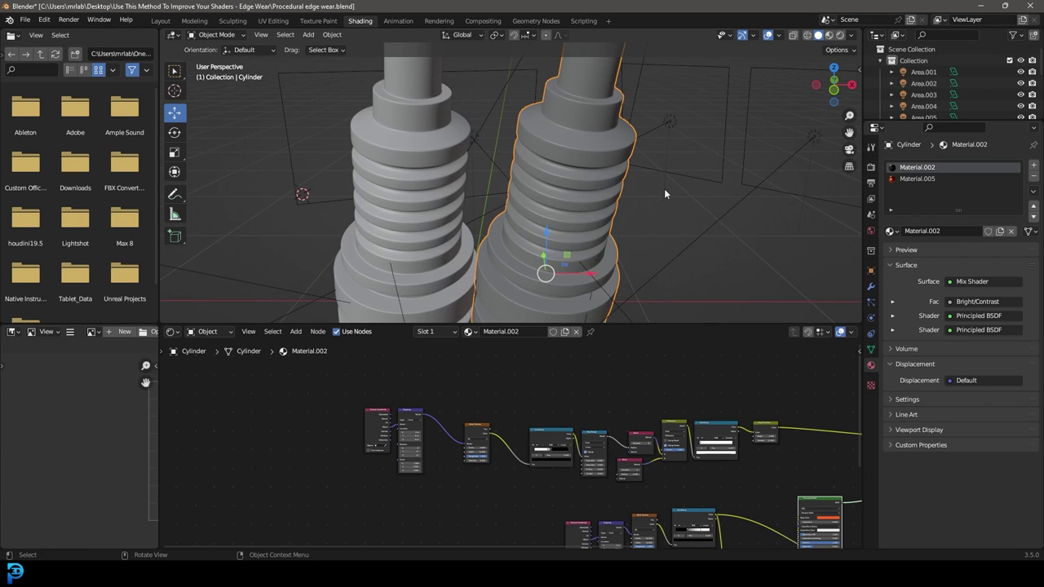
middle_click_drag(677, 212, 670, 204)
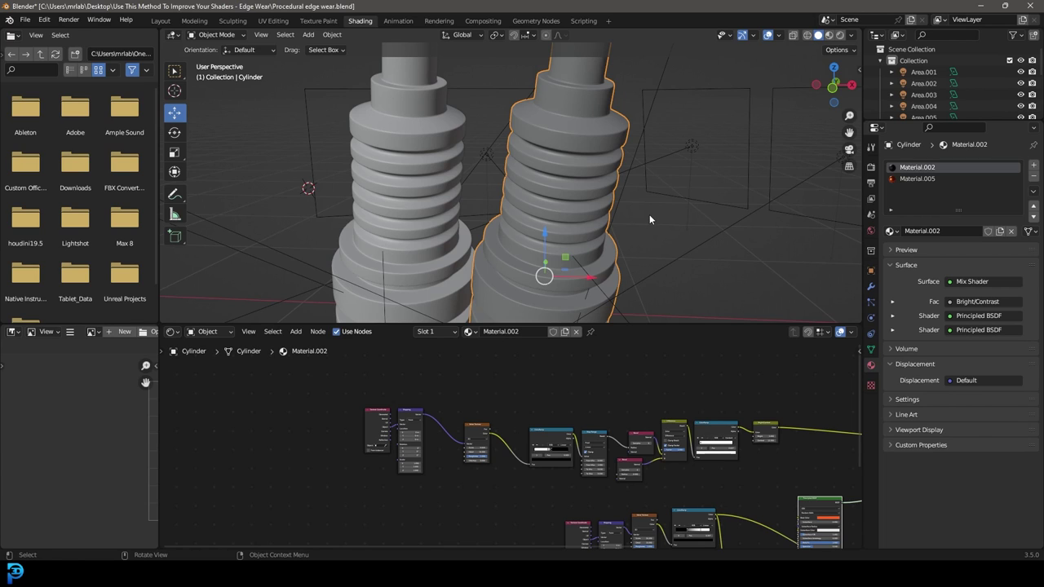
middle_click_drag(649, 214, 671, 216)
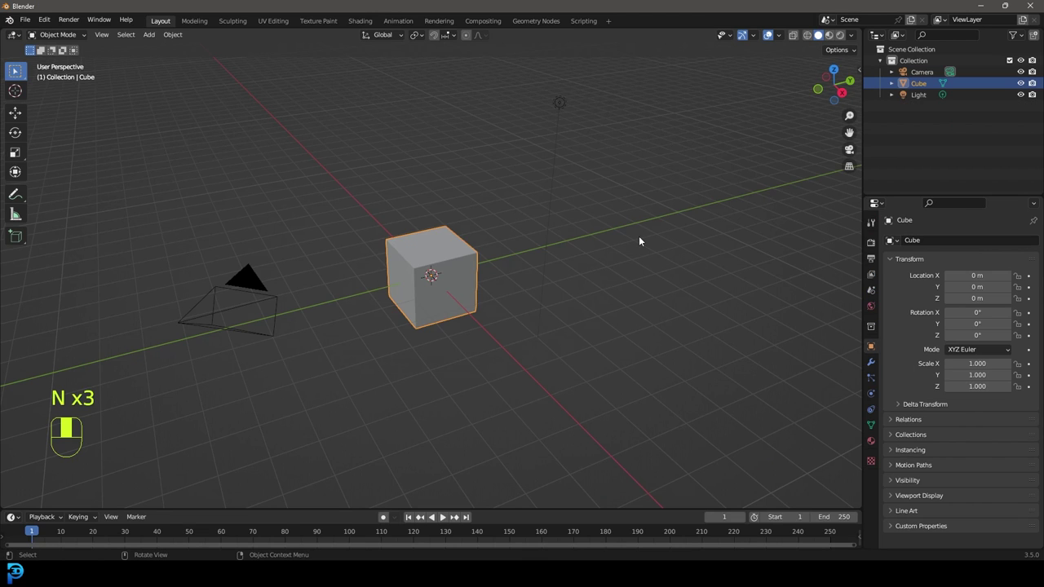
Clear the default objects from the new scene and add a mesh cylinder at the origin in front view
middle_click_drag(640, 237, 527, 273)
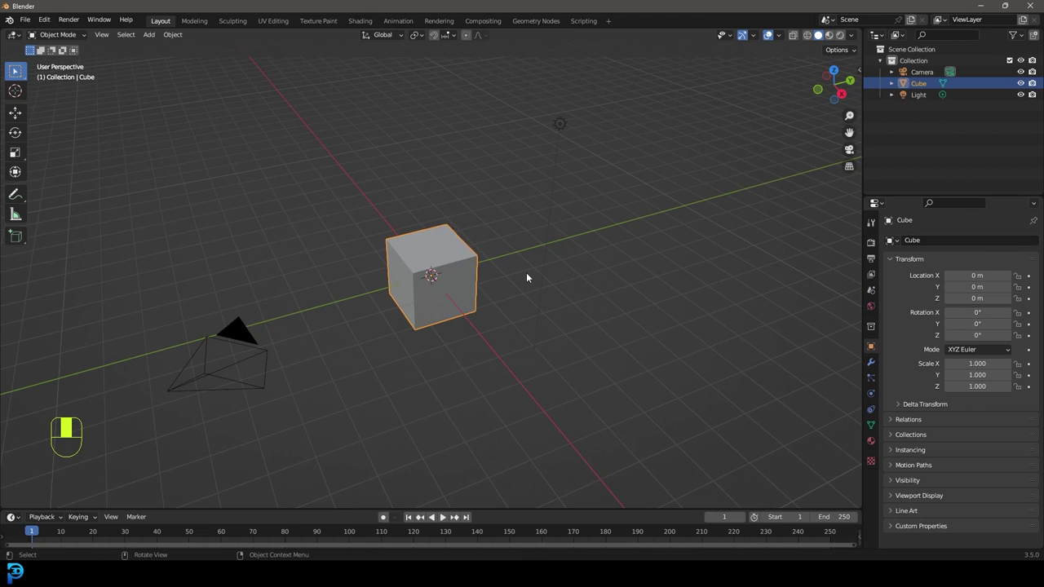
key("KP_1")
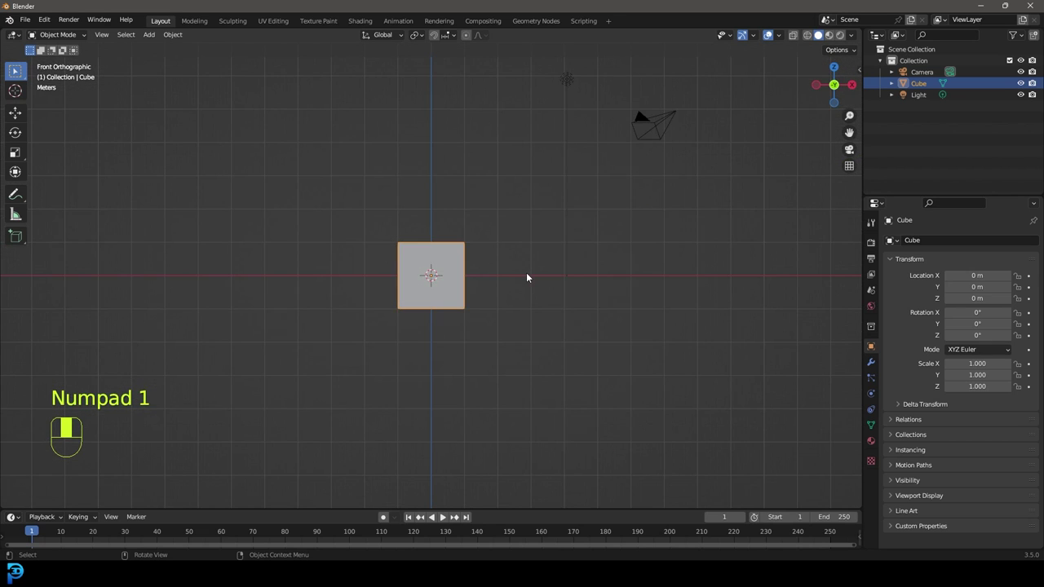
middle_click_drag(490, 291, 516, 317, "shift")
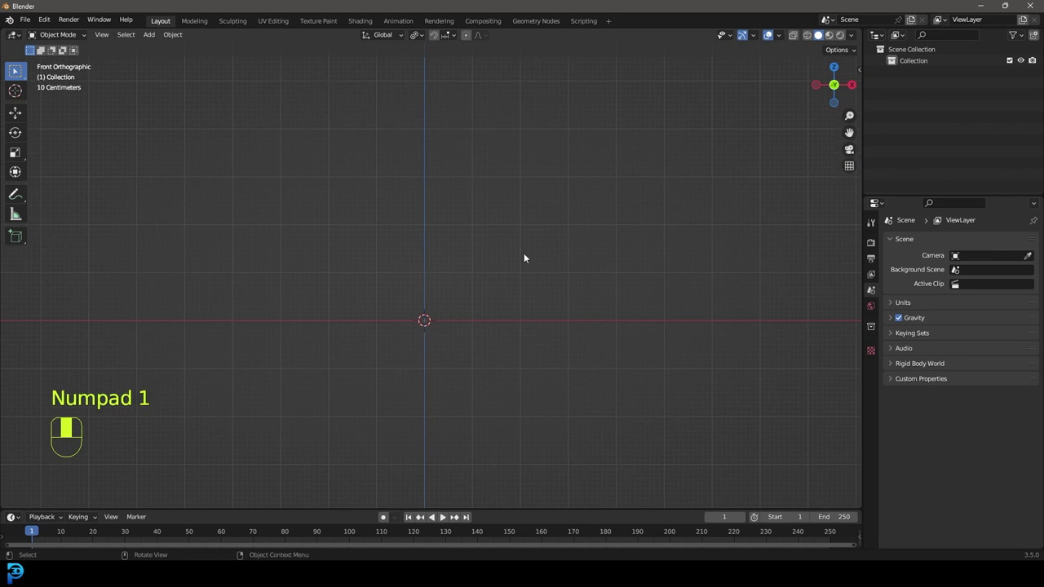
key("shift+a")
mouse_move(441, 221)
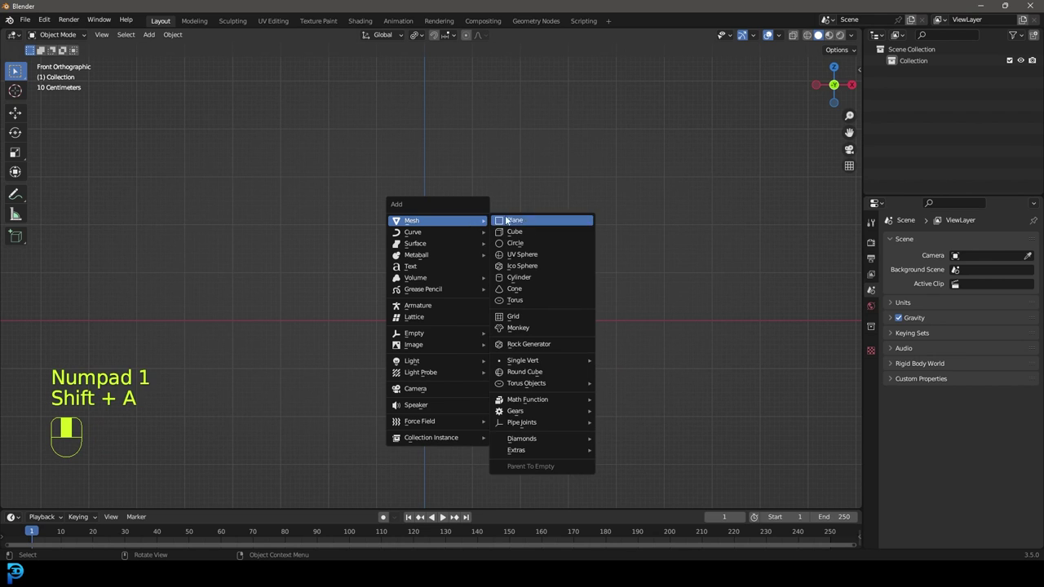
left_click(519, 278)
Flatten the cylinder's mesh along the Z axis in Edit Mode to roughly half its height
scroll(522, 306, "up", 3)
key("Tab")
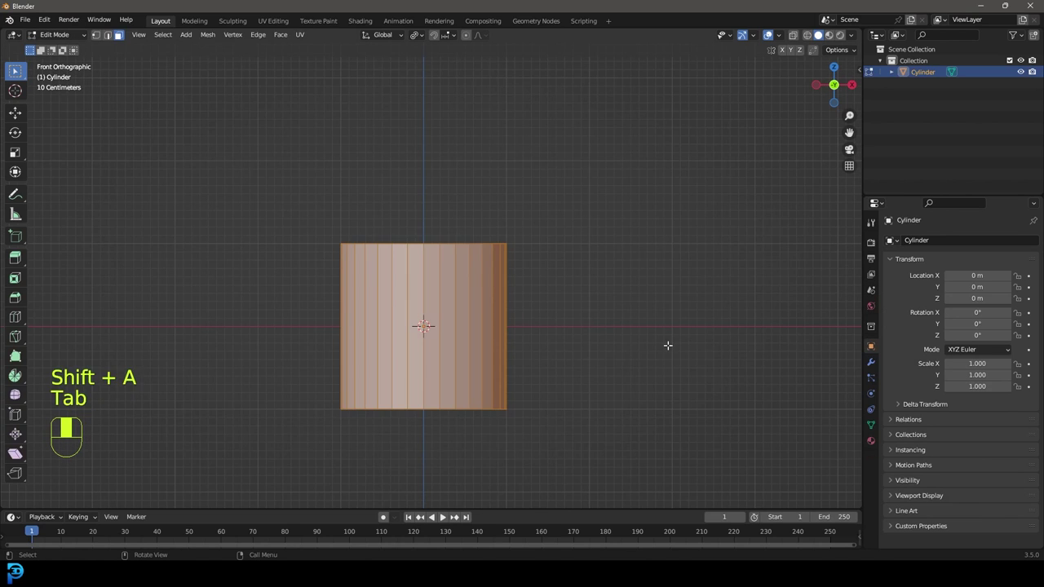
key("s")
key("z")
left_click(525, 326)
Inset the cylinder's top face and extrude it slightly upward to form a narrower neck above the base
middle_click_drag(524, 326, 514, 282)
left_click(430, 314)
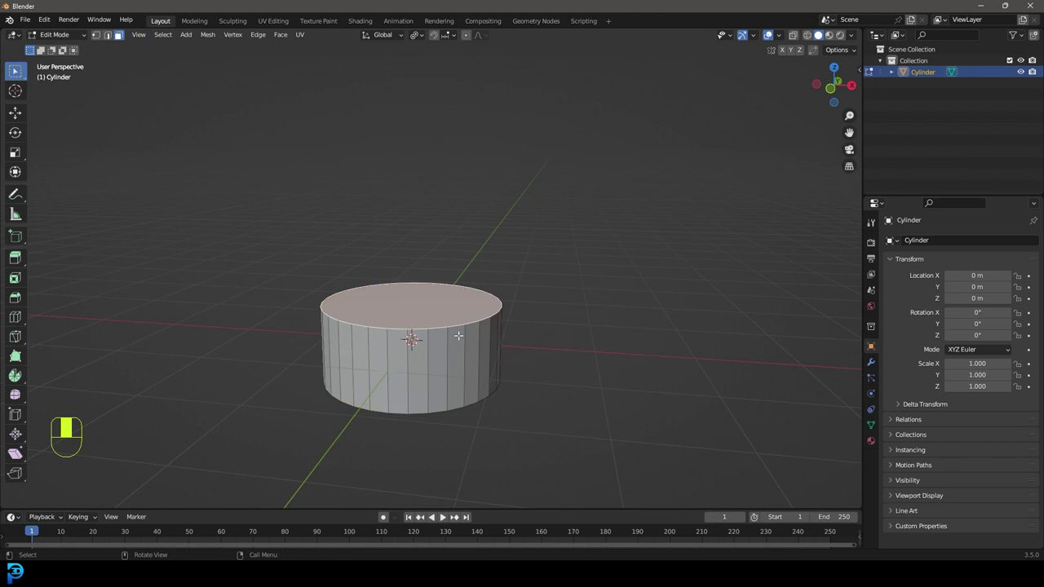
key("i")
left_click(602, 396)
key("s")
left_click(608, 391)
key("e")
left_click(609, 376)
Extrude the top face into a wider ring about 0.4 m tall, followed by a narrower neck about 0.3 m tall
key("e")
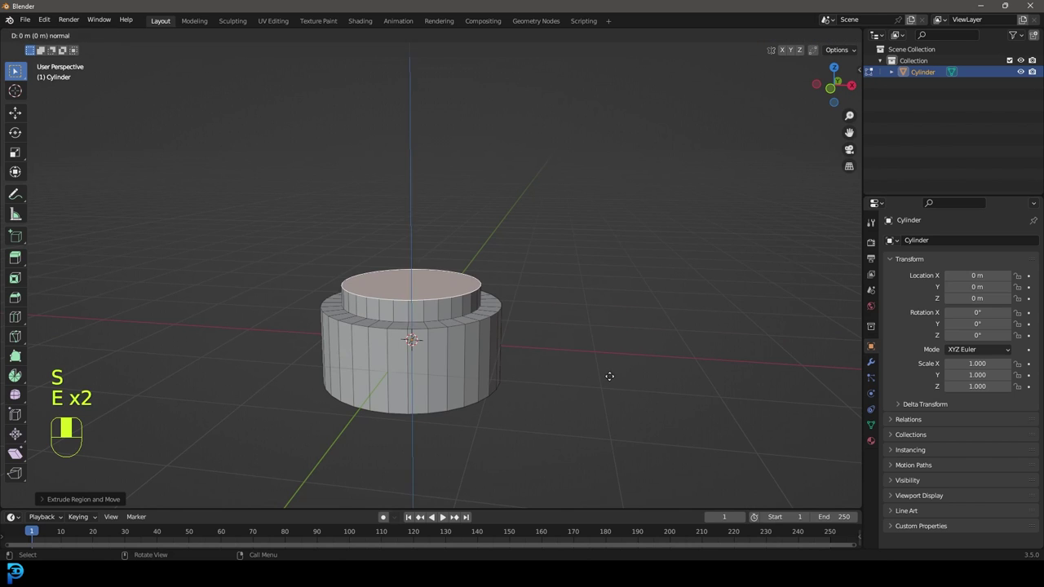
left_click(655, 426)
key("e")
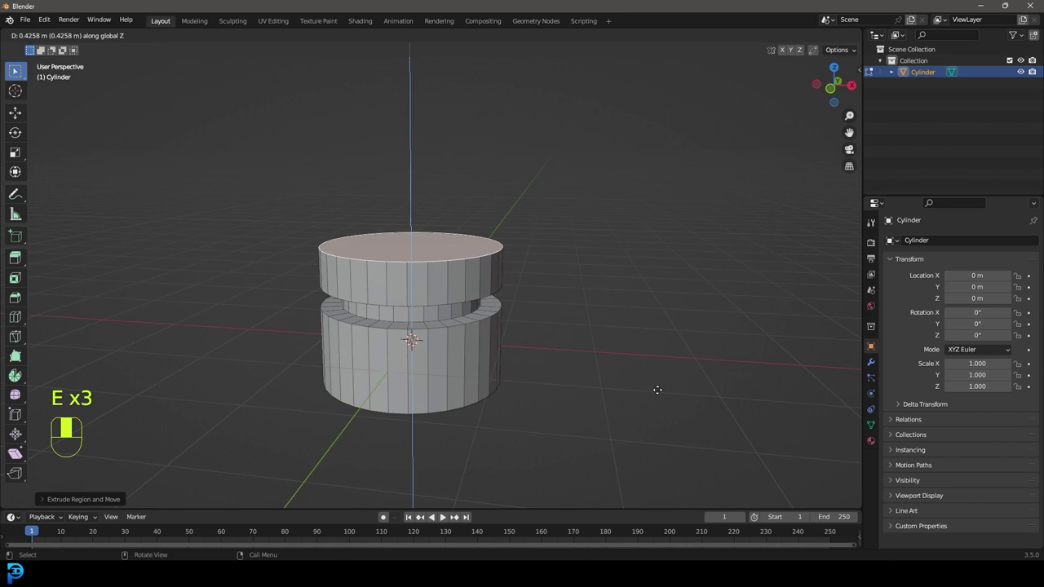
left_click(658, 391)
key("e")
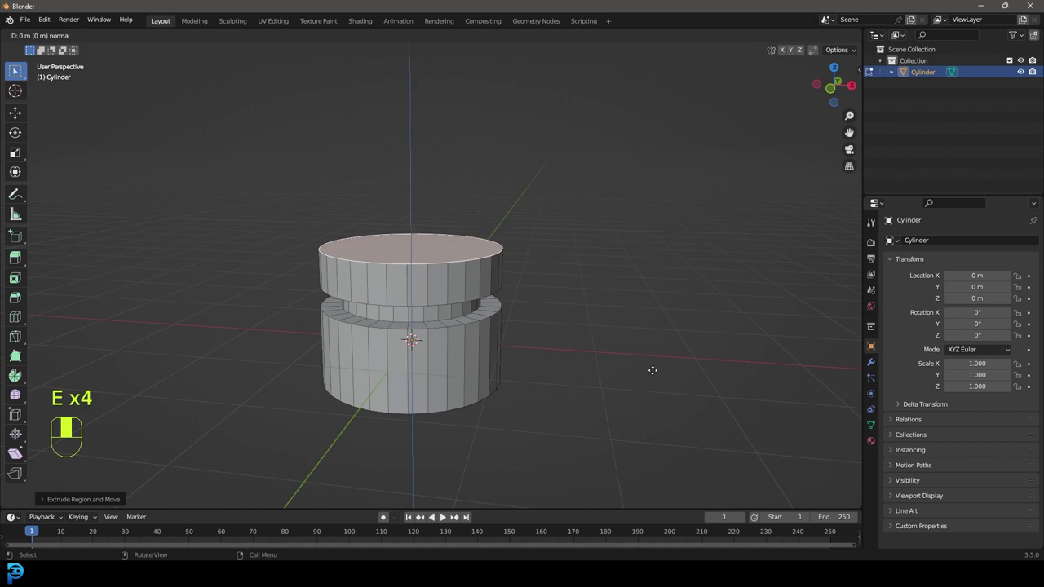
left_click(610, 342)
key("e")
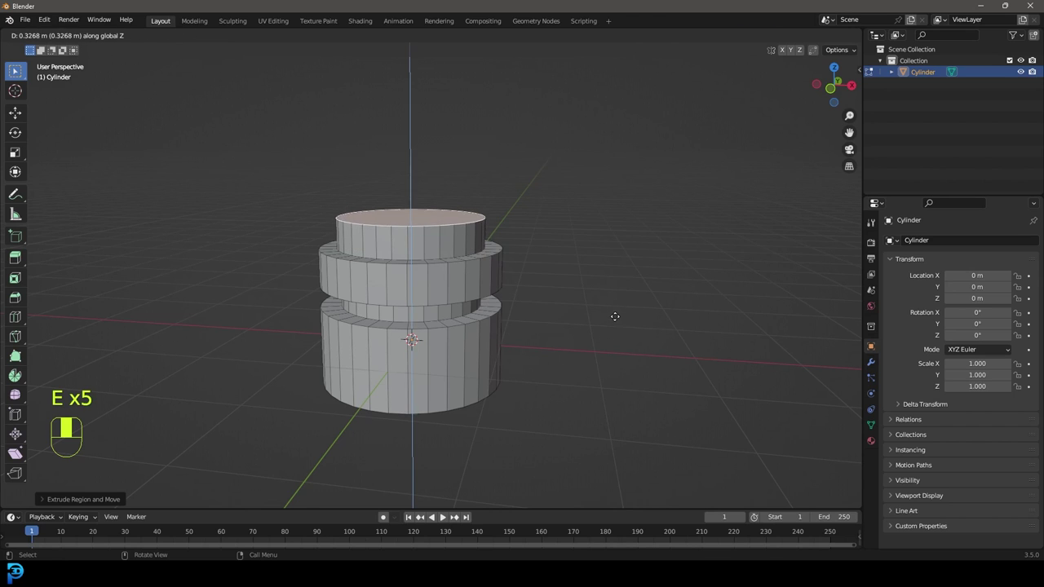
left_click(615, 311)
Extrude and scale the top face outward, and raise it slightly to form a thin collar
key("e")
key("s")
left_click(643, 354)
key("e")
left_click(645, 337)
Extrude and scale the collar's top face inward, and raise it more than 2 m into a long shaft
key("e")
key("s")
left_click(608, 316)
scroll(571, 315, "down", 2)
key("e")
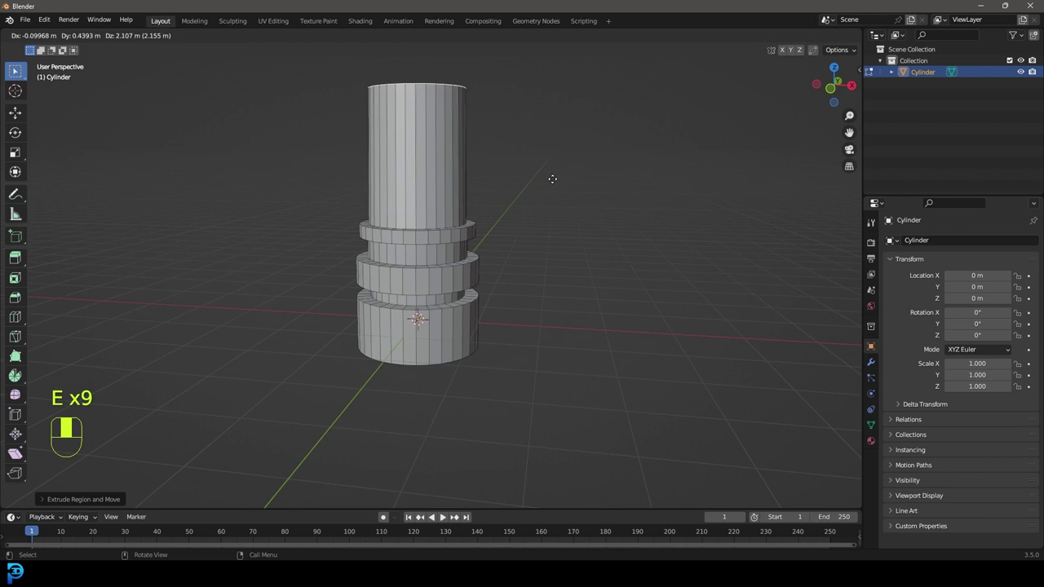
left_click(547, 156)
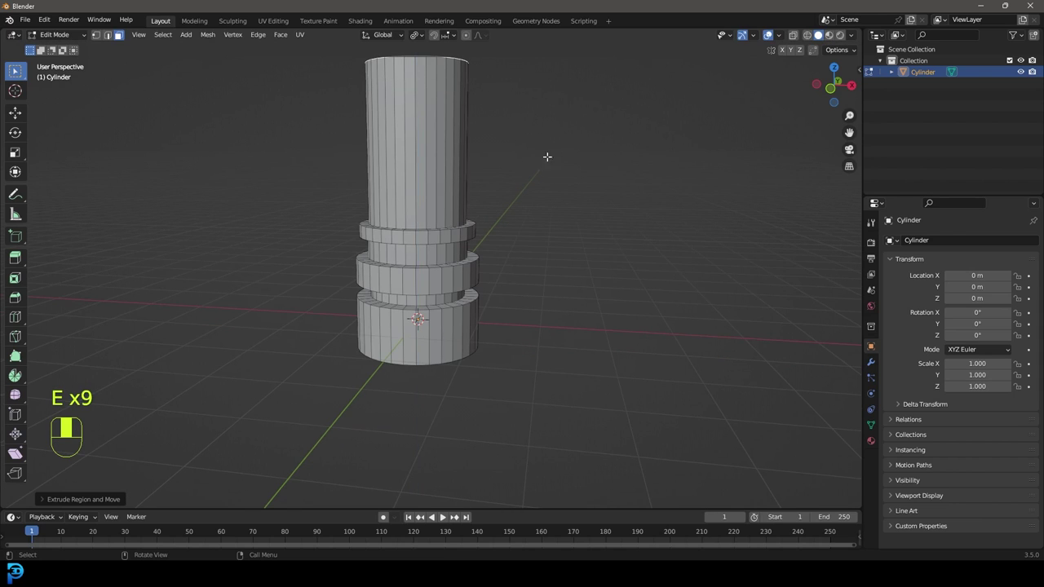
Add seven evenly spaced horizontal loop cuts around the long upper shaft
key("ctrl+r")
scroll(443, 139, "up", 6)
left_click(443, 139)
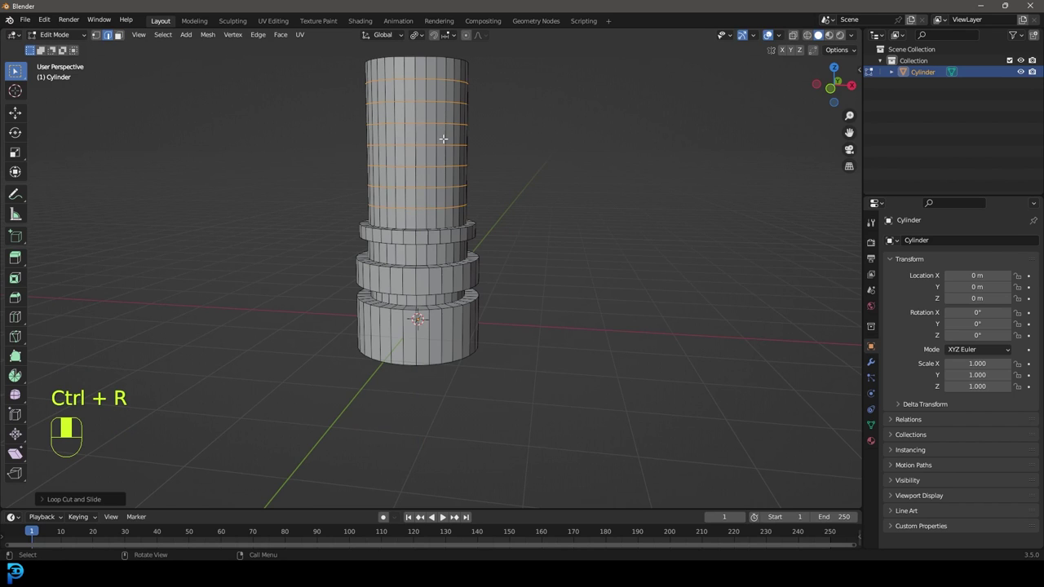
key("ctrl+b")
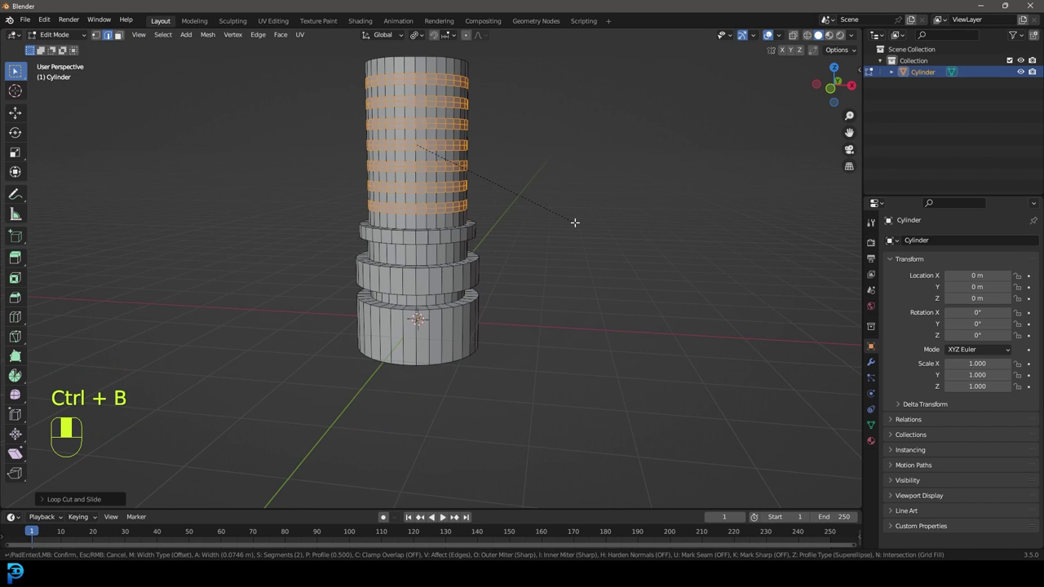
left_click(575, 224)
key("ctrl+z")
Bevel the seven shaft loops by about 0.08 m and shrink only their middle loops inward to form V-shaped grooves
key("ctrl+b")
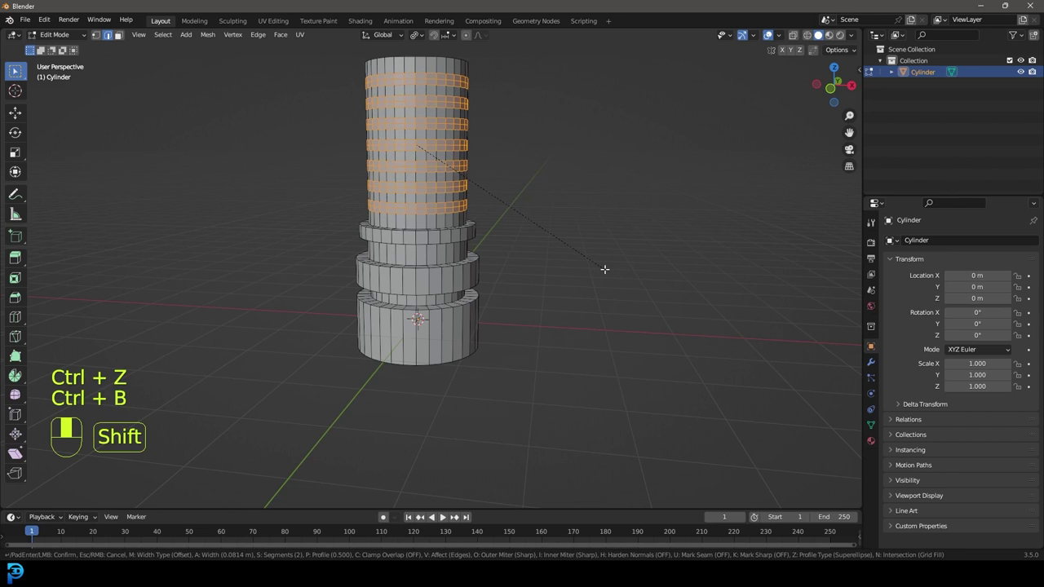
left_click(604, 269)
key("ctrl+KP_Subtract")
key("alt+s")
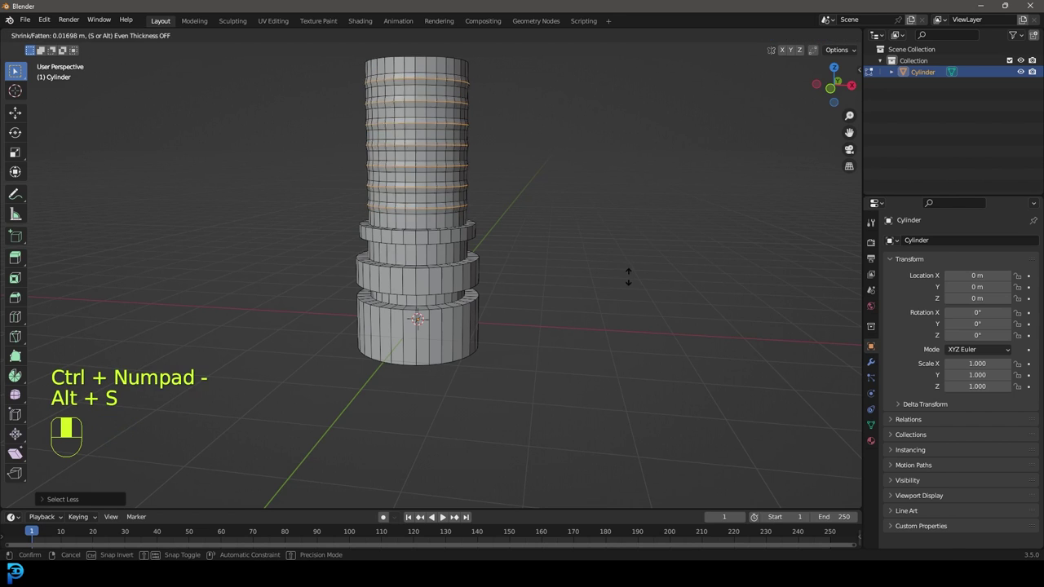
left_click(629, 277)
Extrude the shaft's top edge loop inward, raise it along Z and scale it down to form a tapered shoulder
middle_click(440, 172, "alt")
key("alt+a")
left_click(448, 138, "alt+shift")
middle_click_drag(554, 210, 566, 240)
key("e")
key("s")
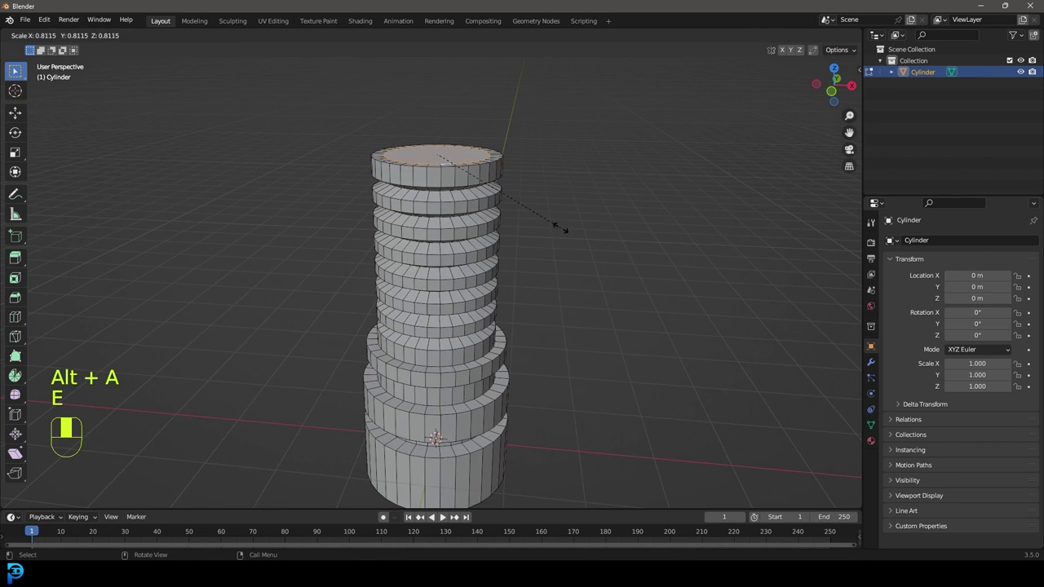
left_click(560, 228)
key("g")
key("z")
left_click(564, 203)
key("s")
left_click(619, 225)
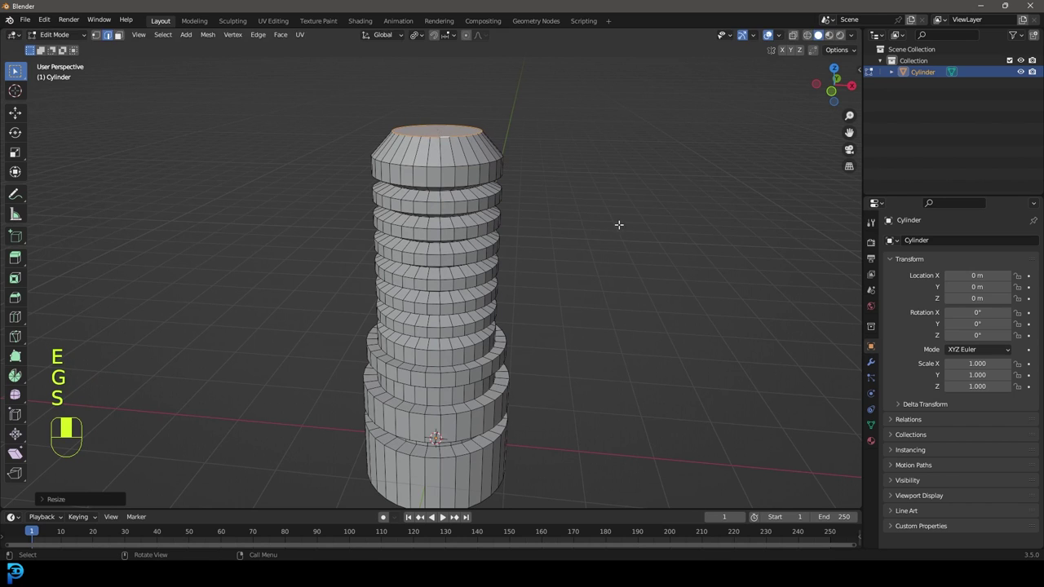
Extrude a short neck above the tapered shoulder and top it with a wider, slightly raised cap
key("e")
left_click(622, 198)
key("e")
key("s")
left_click(657, 265)
key("e")
left_click(594, 241)
scroll(595, 241, "down", 2)
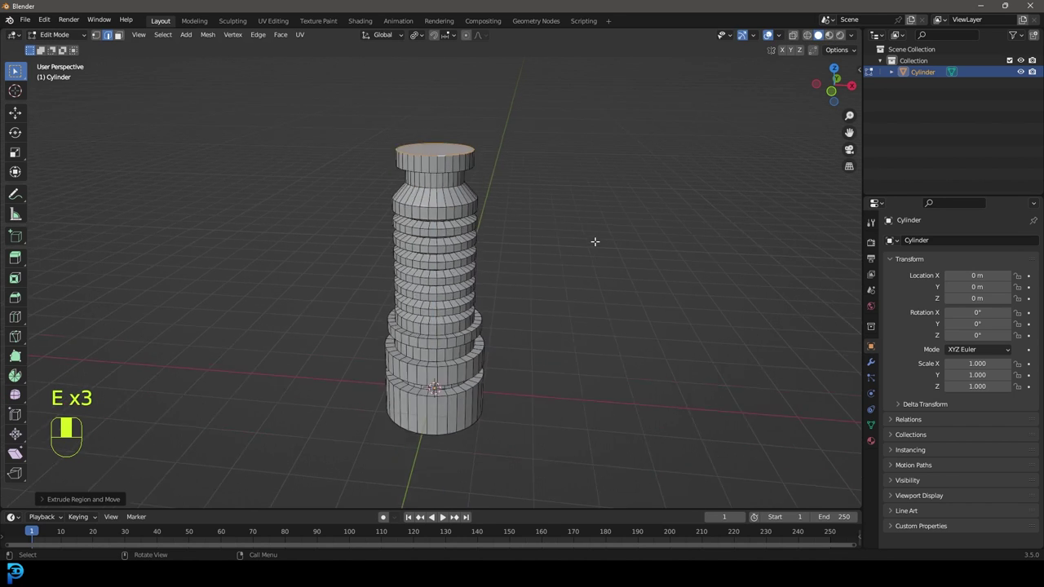
Return to Object Mode and apply Shade Smooth to the cylinder
key("KP_1")
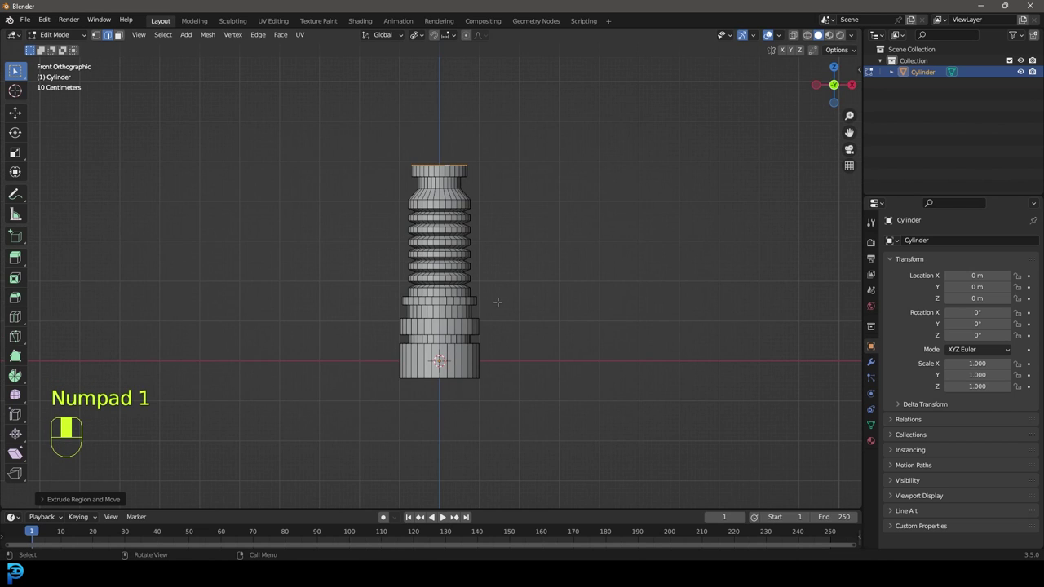
key("Tab")
scroll(463, 255, "up", 5)
right_click(477, 172)
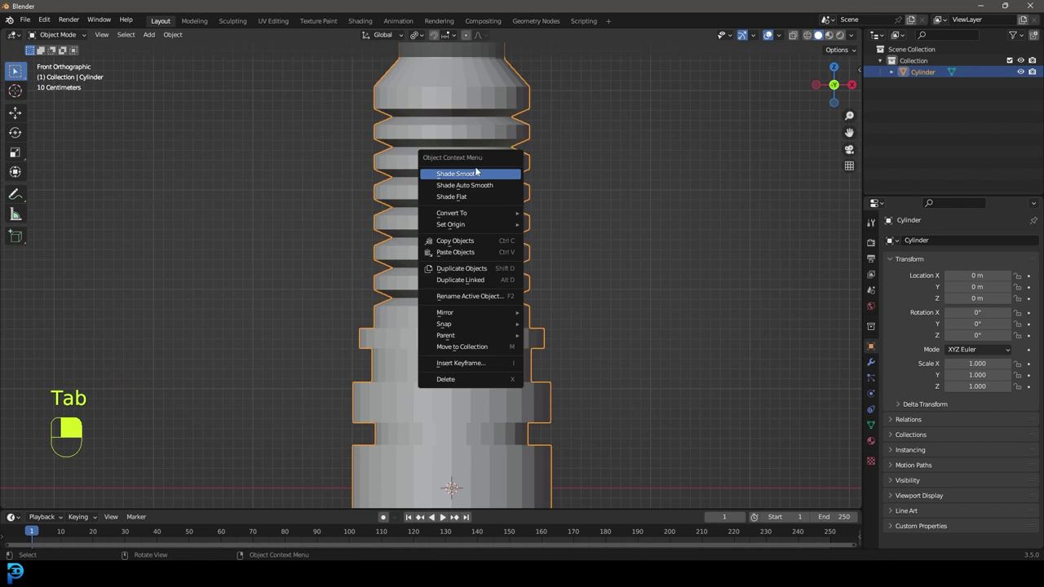
left_click(442, 175)
Add a Bevel modifier to the cylinder with an amount of 0.007 m and 3 segments
left_click(870, 362)
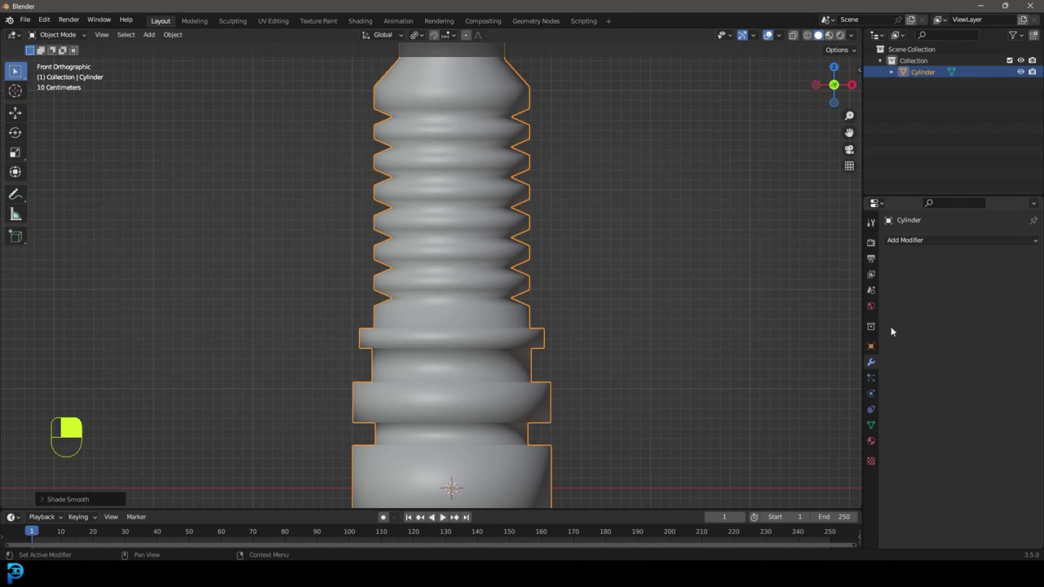
left_click(916, 241)
left_click(822, 284)
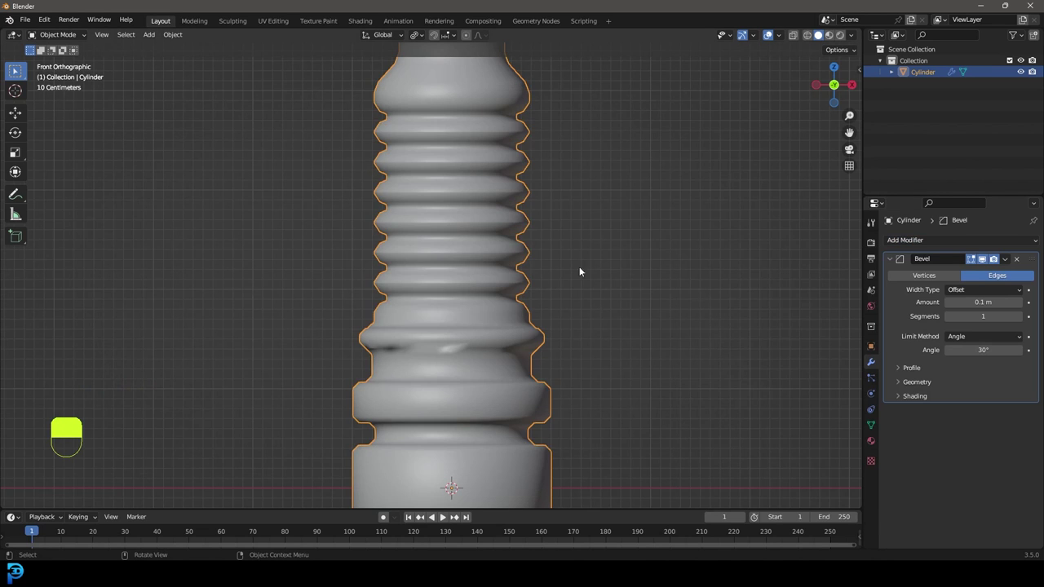
middle_click_drag(546, 201, 545, 247, "shift")
scroll(545, 248, "up", 3)
mouse_move(983, 302)
left_mouse_down("shift")
mouse_move(938, 303)
mouse_move(983, 302)
left_mouse_up("shift")
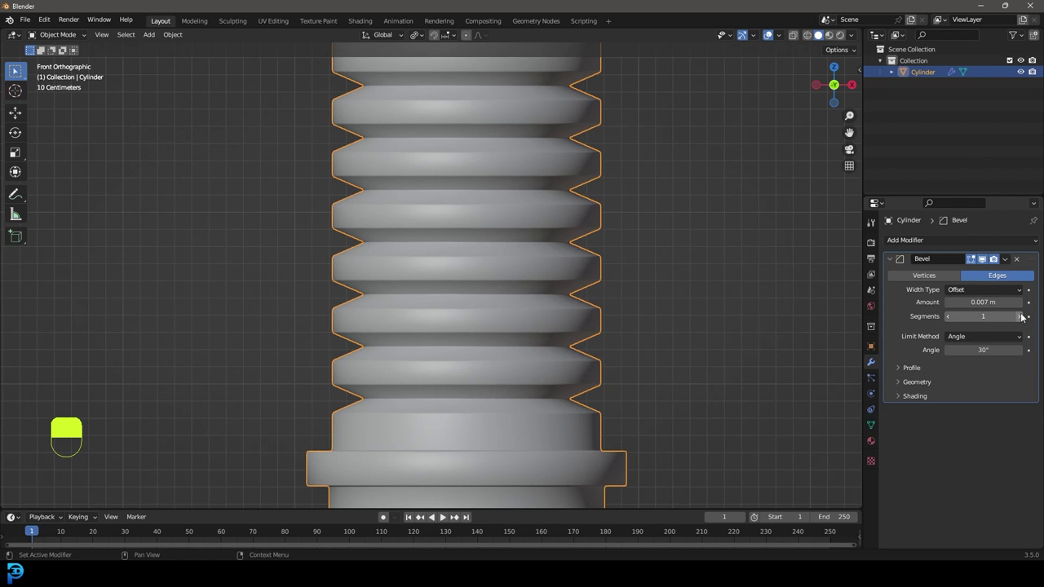
left_click(1020, 316)
left_click(1020, 316)
Add a Subdivision Surface modifier after the cylinder's Bevel modifier
scroll(594, 235, "down", 4)
middle_click_drag(594, 235, 540, 273)
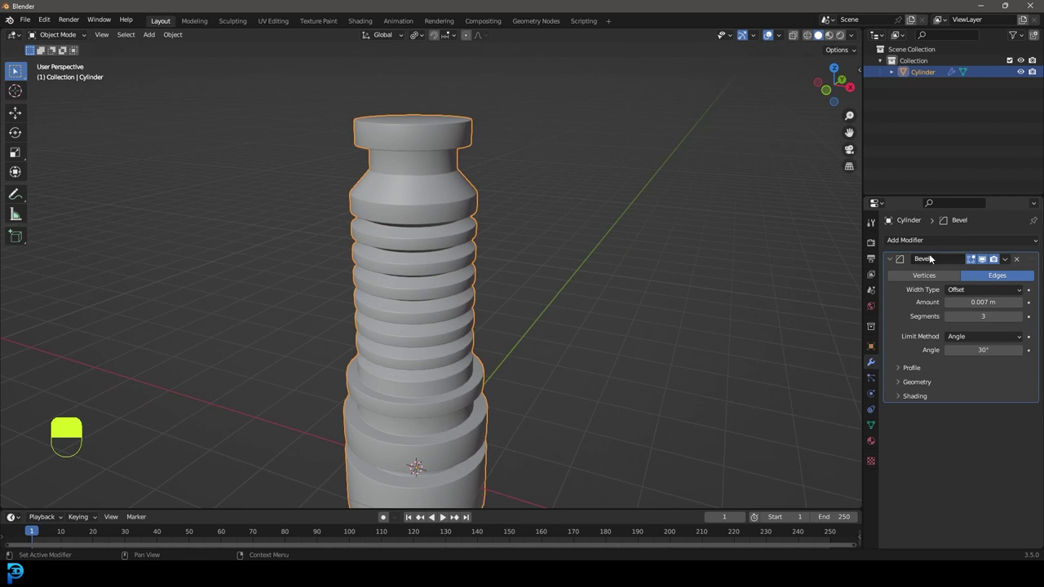
left_click(913, 242)
left_click(853, 451)
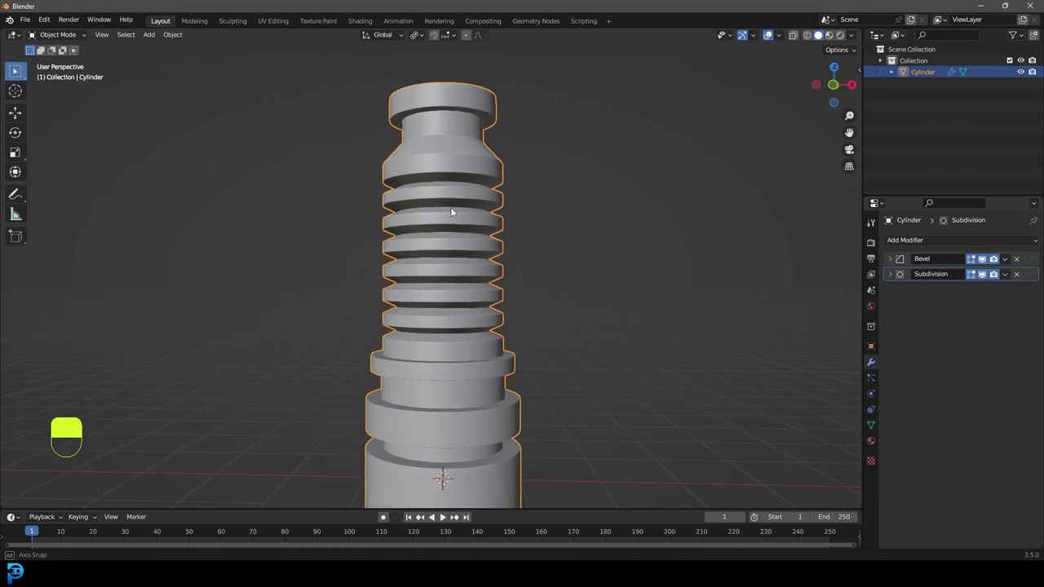
middle_click_drag(408, 244, 617, 206)
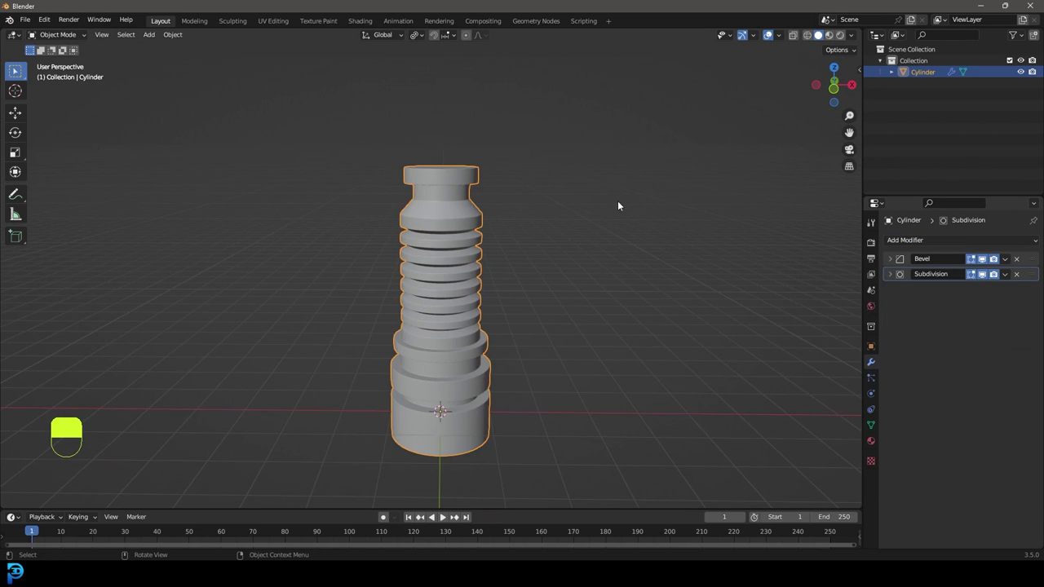
Set the render engine to Cycles with GPU Compute as device and limit the render samples to a maximum of 90
left_click(871, 242)
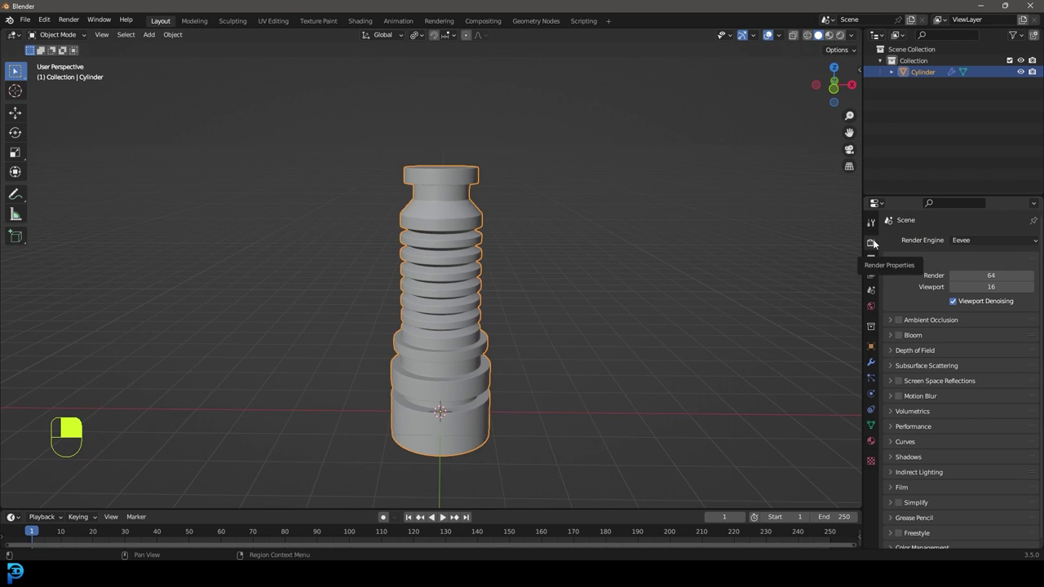
left_click(960, 239)
left_click(977, 280)
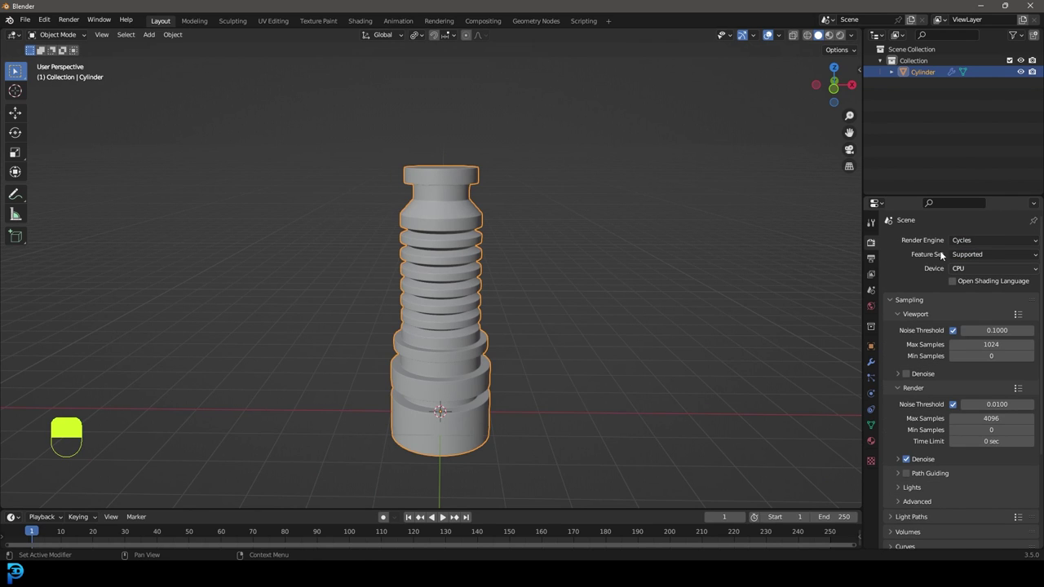
left_click(973, 268)
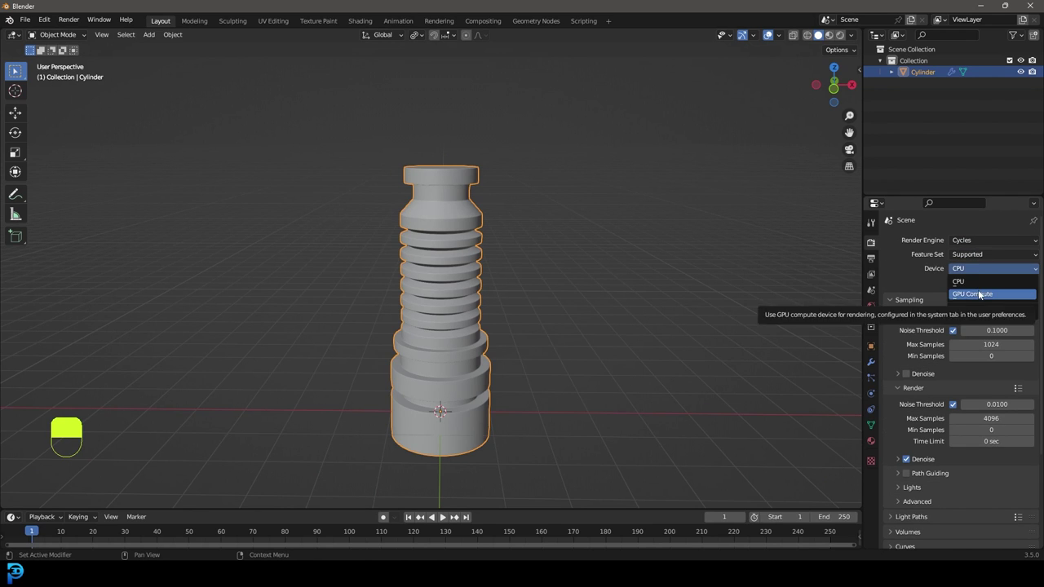
left_click(979, 294)
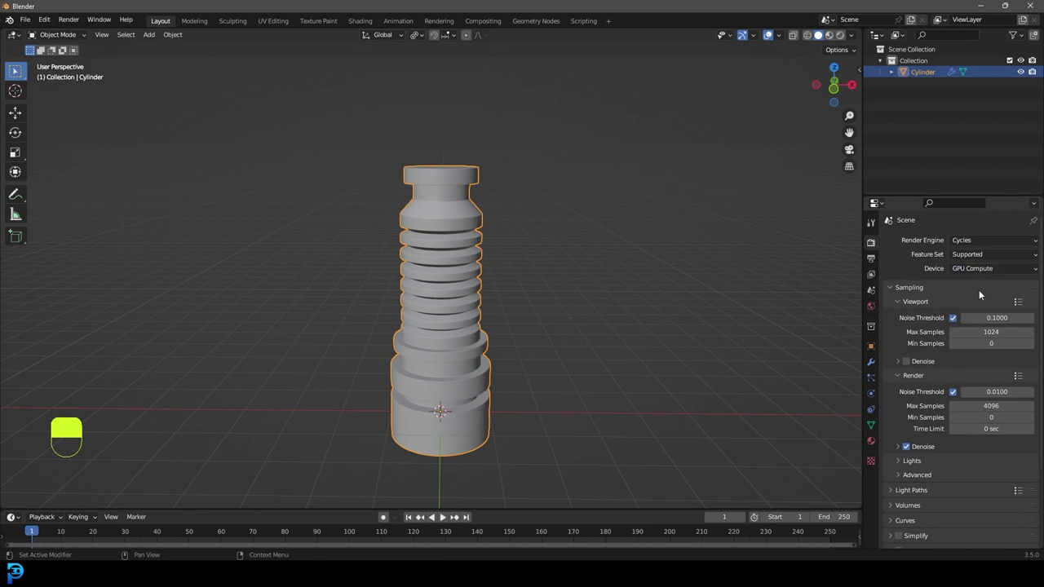
left_click(988, 407)
key("Return")
Enable a transparent film background in the render settings
middle_click_drag(585, 290, 515, 291)
scroll(912, 346, "down", 2)
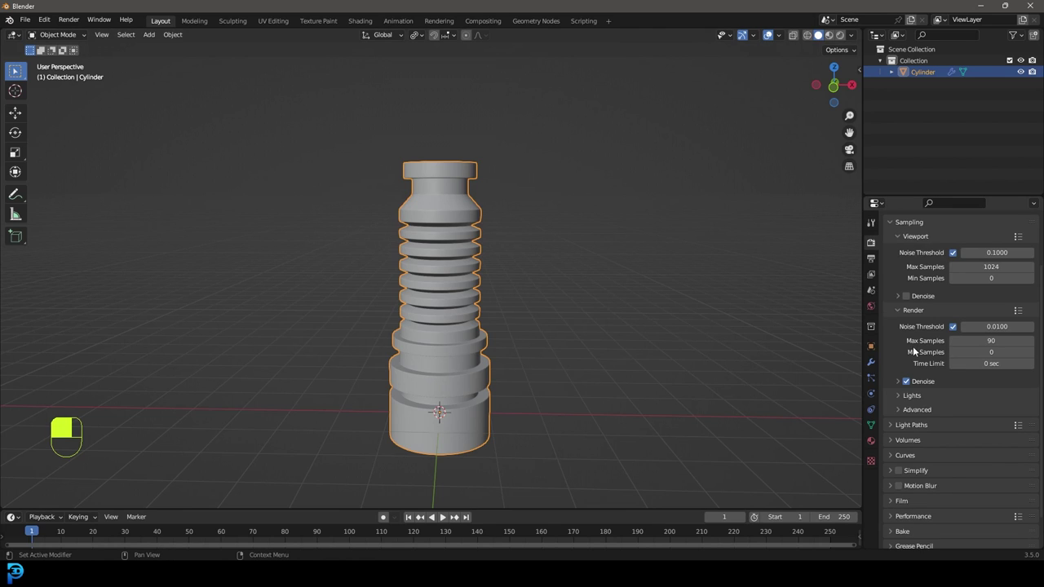
scroll(897, 441, "down", 1)
left_click(891, 467)
scroll(900, 469, "down", 3)
left_click(905, 456)
left_click(905, 459)
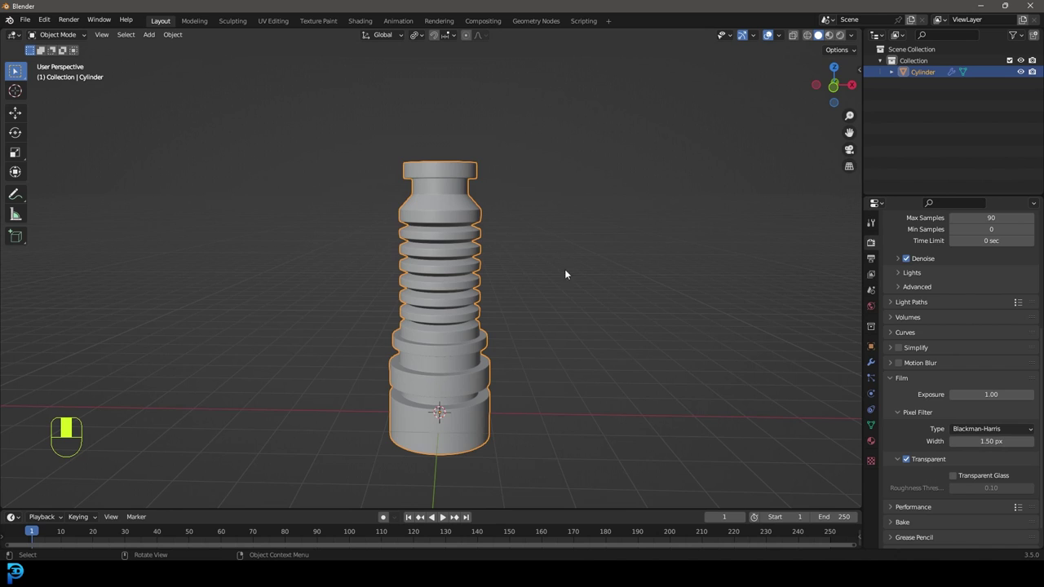
Assign a Sky Texture to the world background color
middle_click_drag(565, 274, 573, 241)
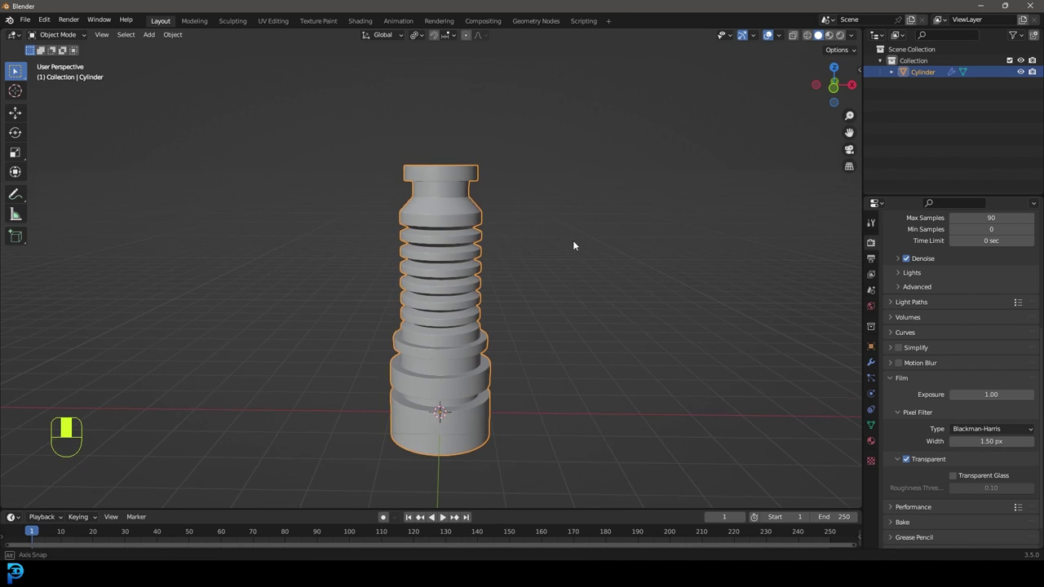
left_click(871, 306)
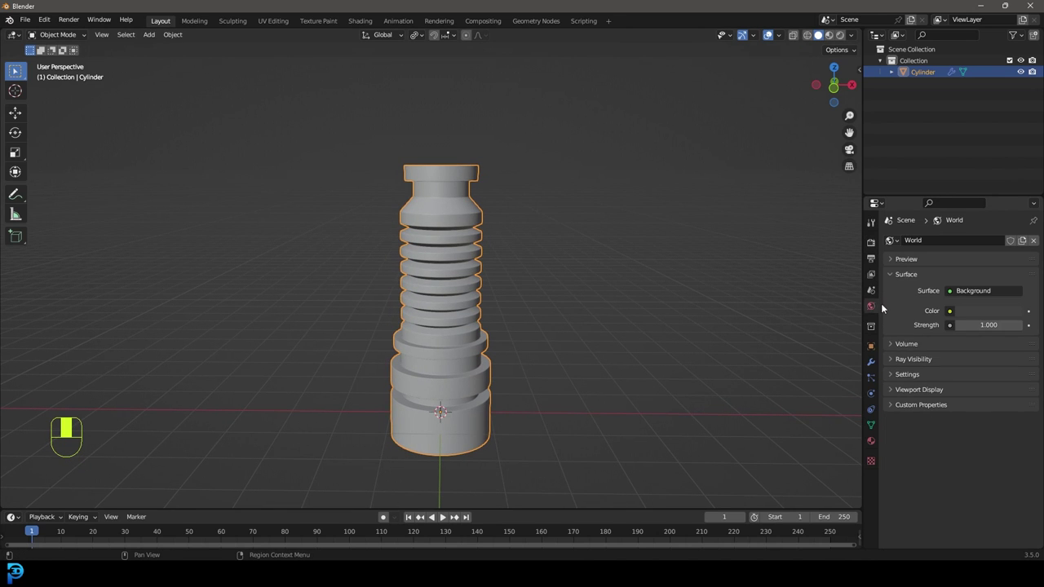
left_click(949, 310)
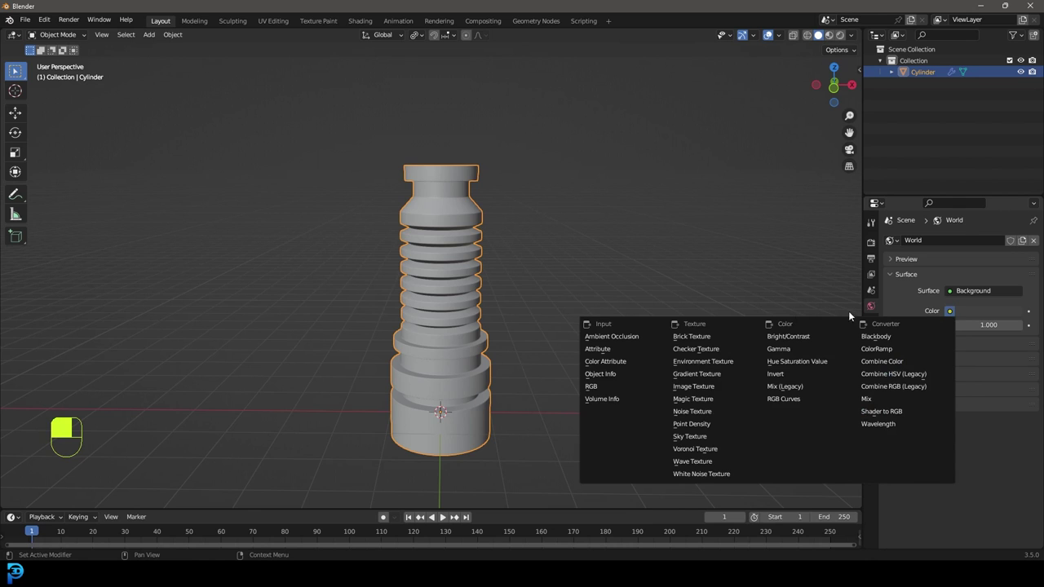
left_click(715, 437)
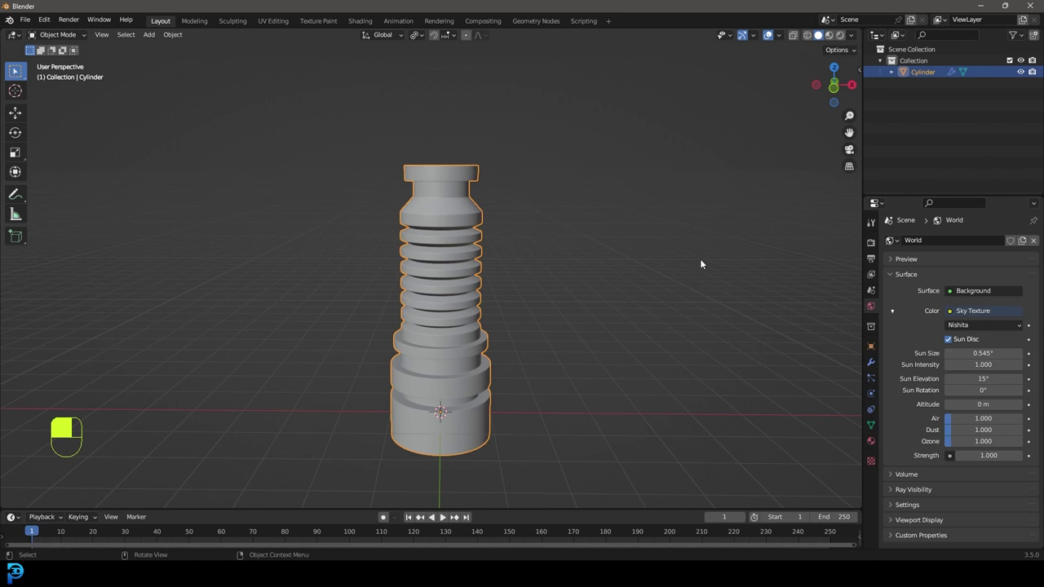
View the cylinder from the front in Rendered shading
key("KP_1")
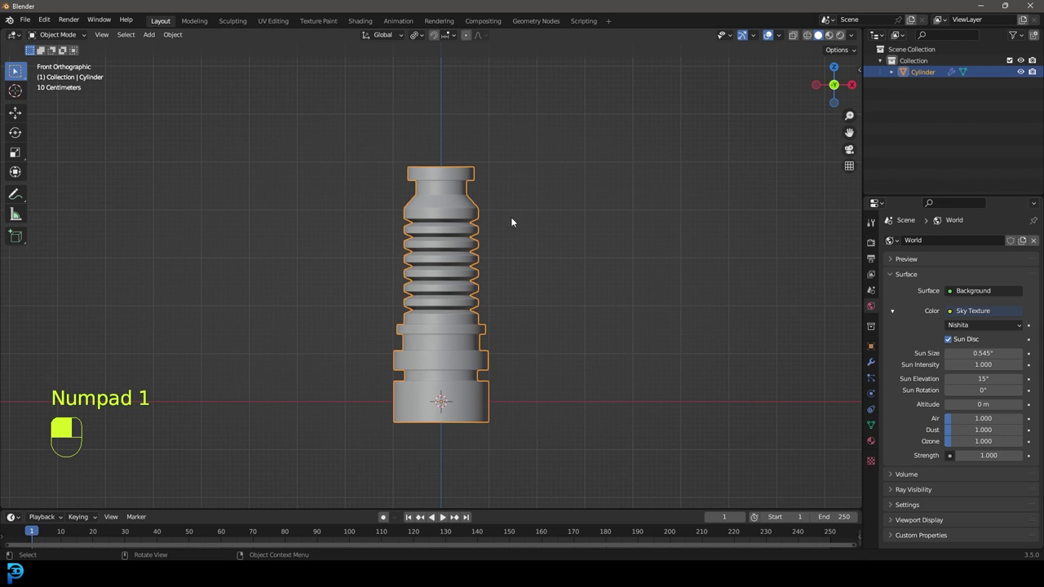
key("z")
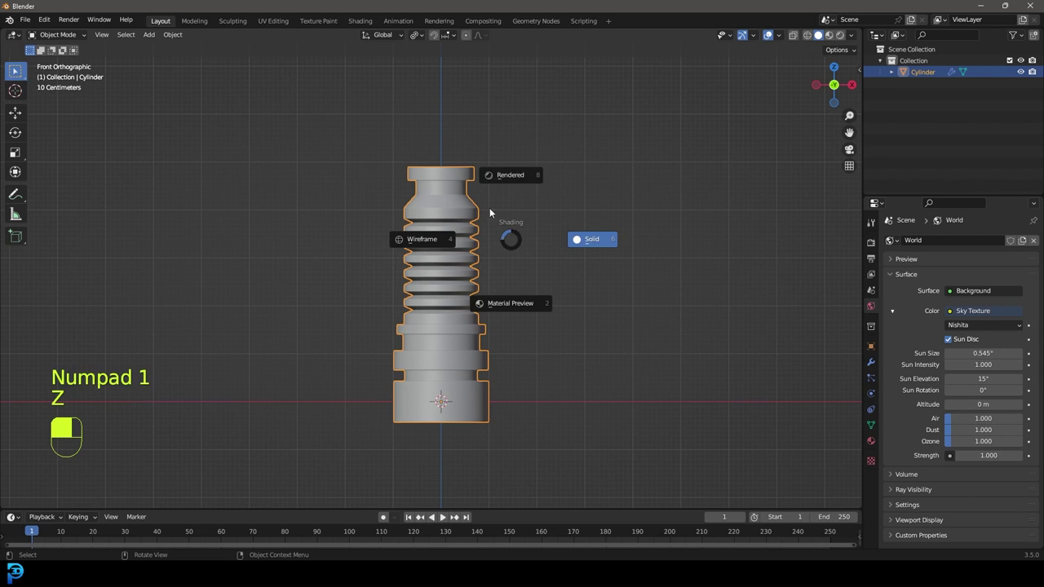
left_click(531, 205)
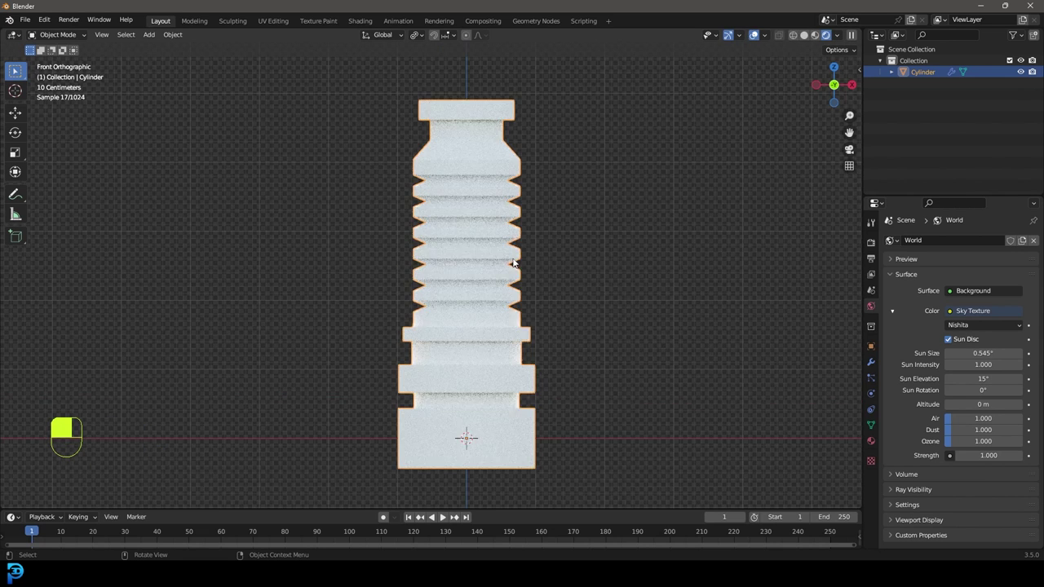
Add an area light, move it away from the cylinder and rotate it to aim at the object
key("shift+a")
mouse_move(483, 400)
left_click(576, 436)
middle_click_drag(641, 282, 475, 261)
key("g")
left_click(453, 205)
key("r")
left_click(531, 52)
key("KP_1")
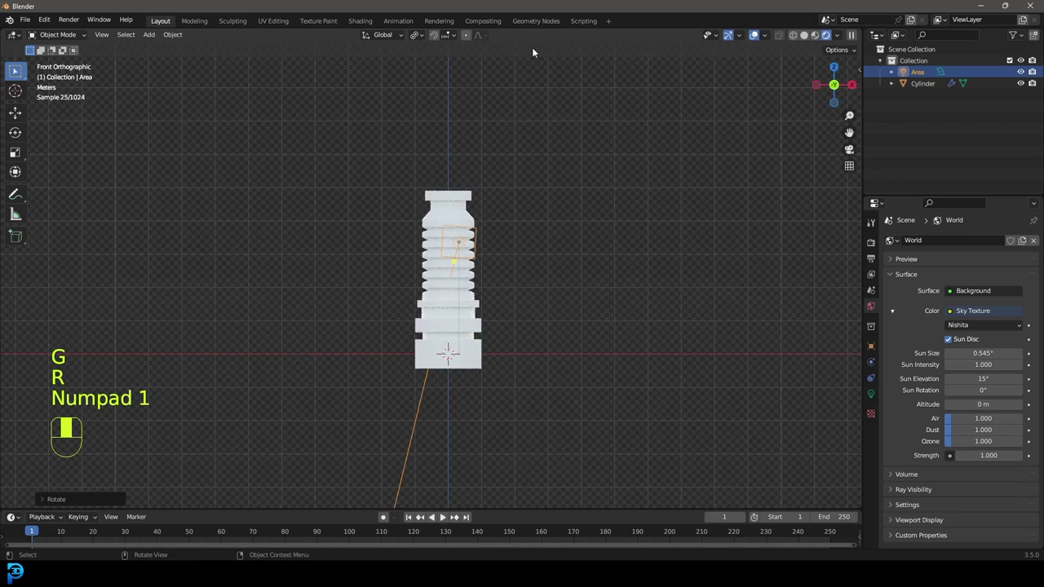
Give the area light a power of 200 W and a size of about 3.02 m
scroll(495, 168, "up", 3)
left_click(871, 396)
left_click(976, 317)
type("200")
key("Return")
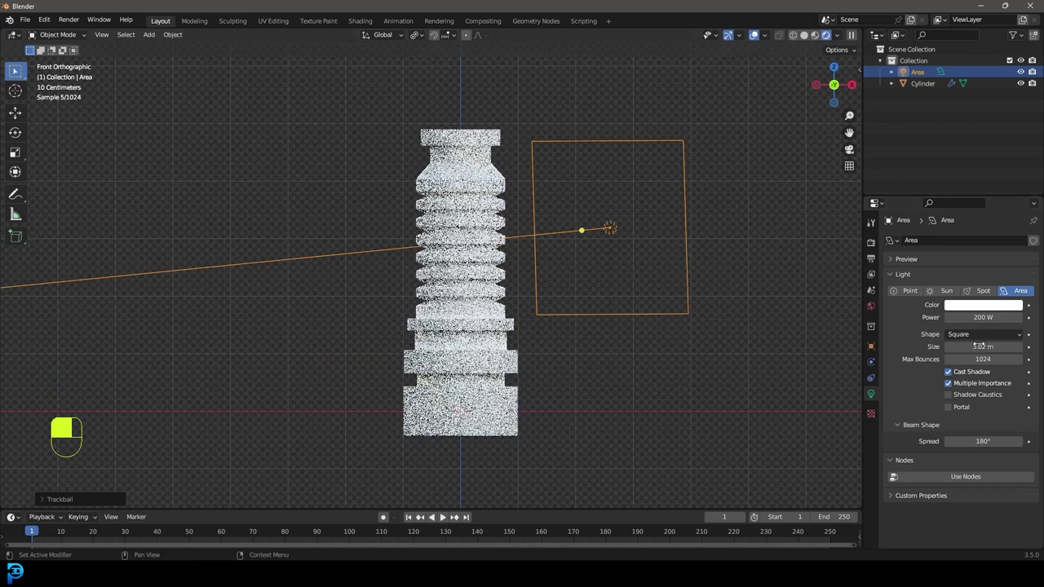
Move the area light farther out in front of and beside the cylinder, then return to the front view
middle_click_drag(498, 224, 559, 310)
key("g")
left_click(598, 335)
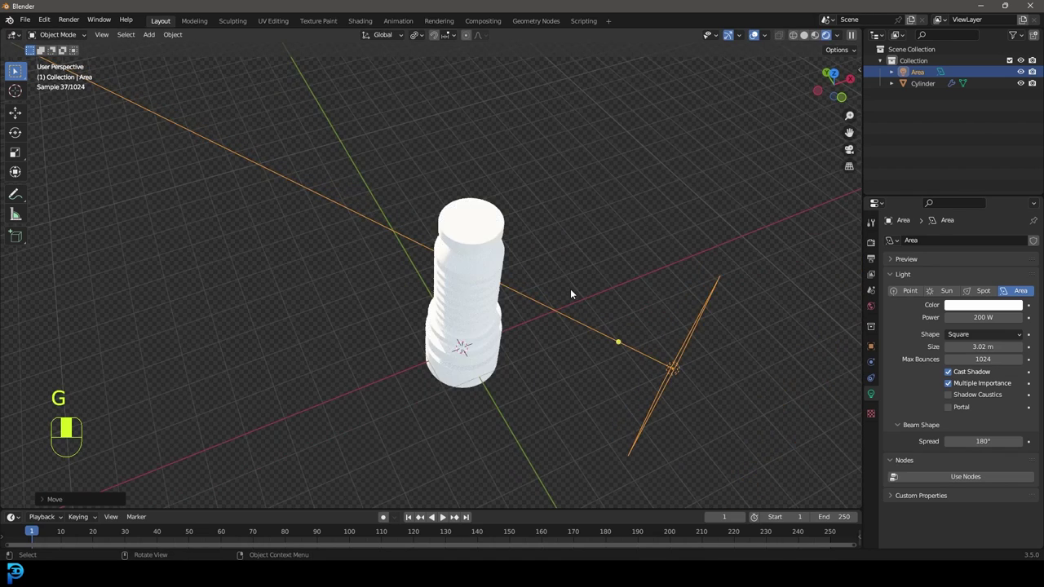
key("KP_1")
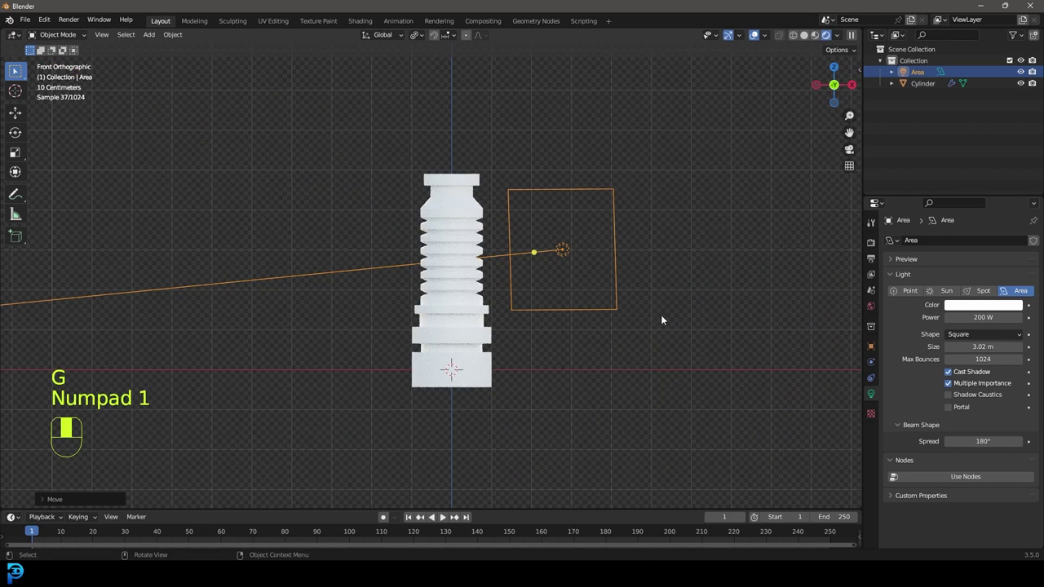
Open the Shading workspace and create a new material on the cylinder
left_click(359, 21)
left_click(509, 201)
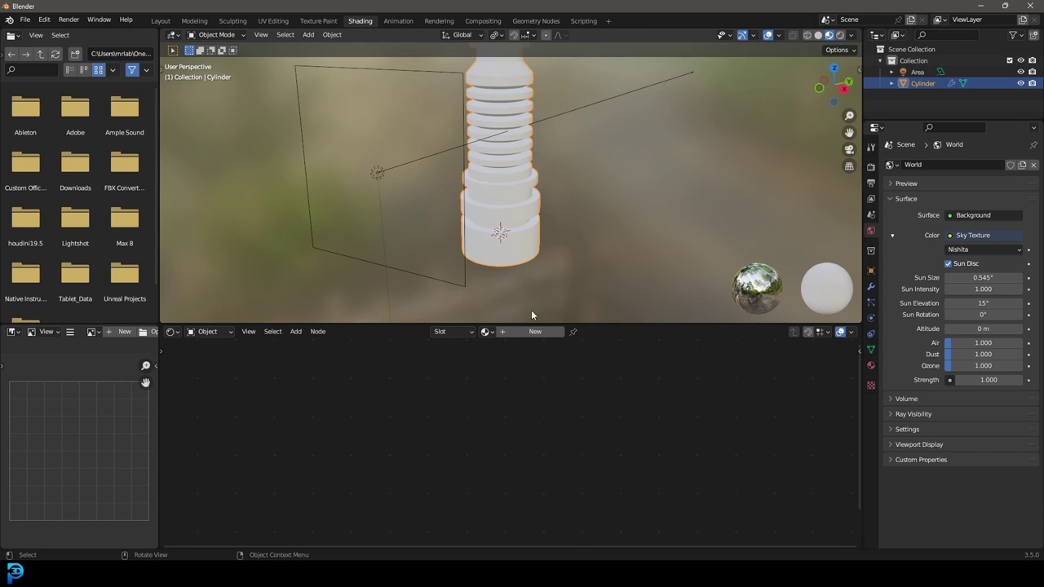
left_click(533, 332)
middle_click_drag(363, 393, 443, 430)
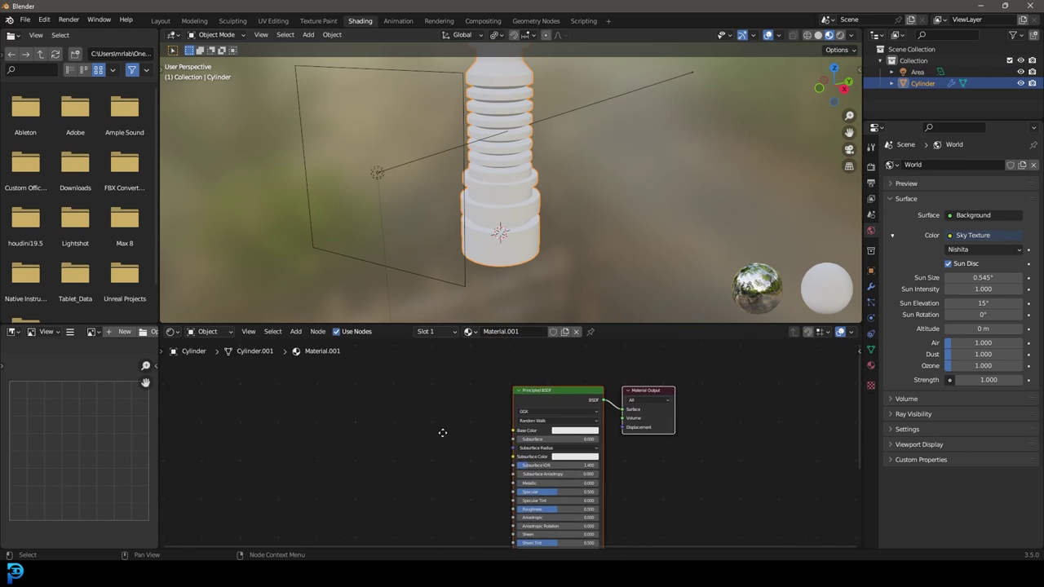
Frame the cylinder in the Shading workspace viewport and display it in Rendered shading
scroll(443, 431, "up", 1)
scroll(522, 167, "up", 2)
middle_click_drag(530, 173, 555, 193)
key("z")
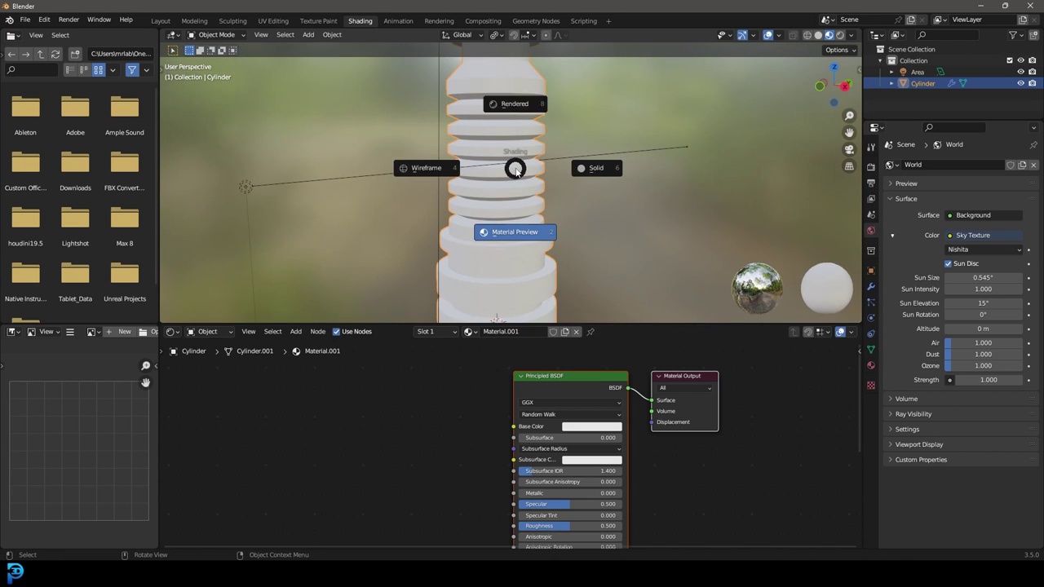
left_click(514, 106)
Move the Principled BSDF node well away from the Material Output and place a duplicate of it between them
middle_click_drag(430, 439, 465, 442)
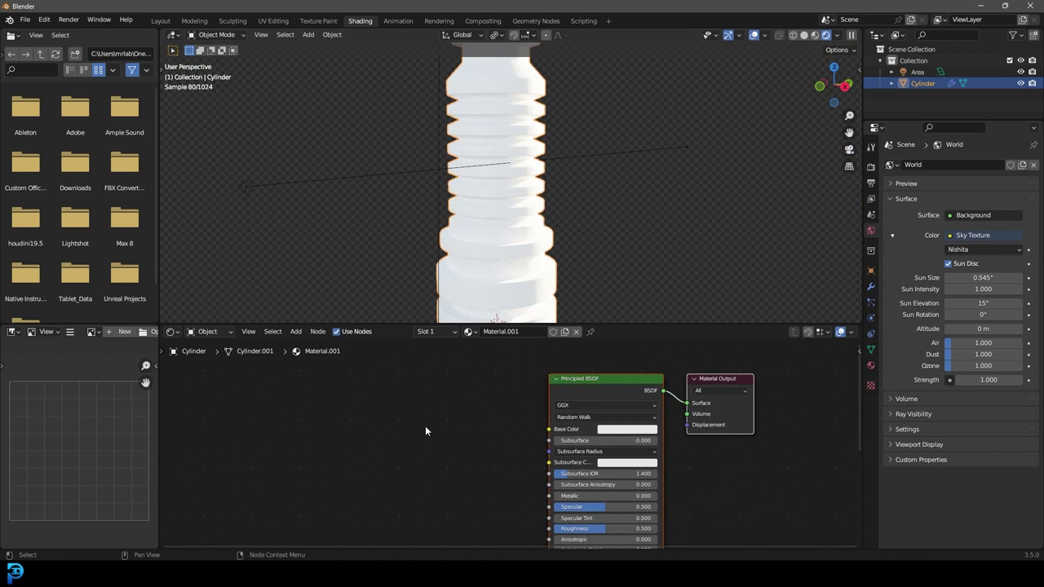
scroll(441, 404, "up", 1)
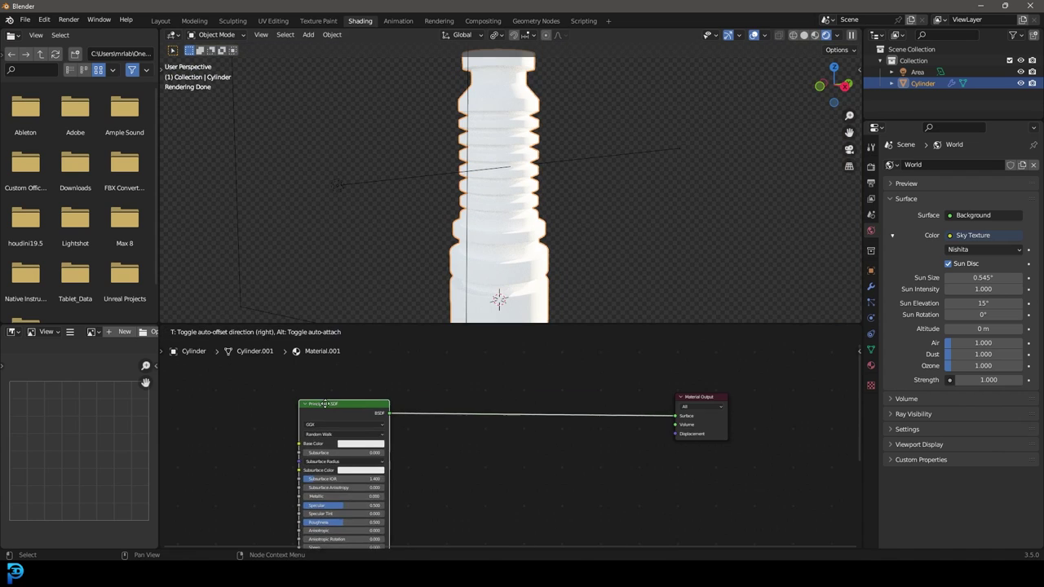
scroll(454, 437, "down", 2)
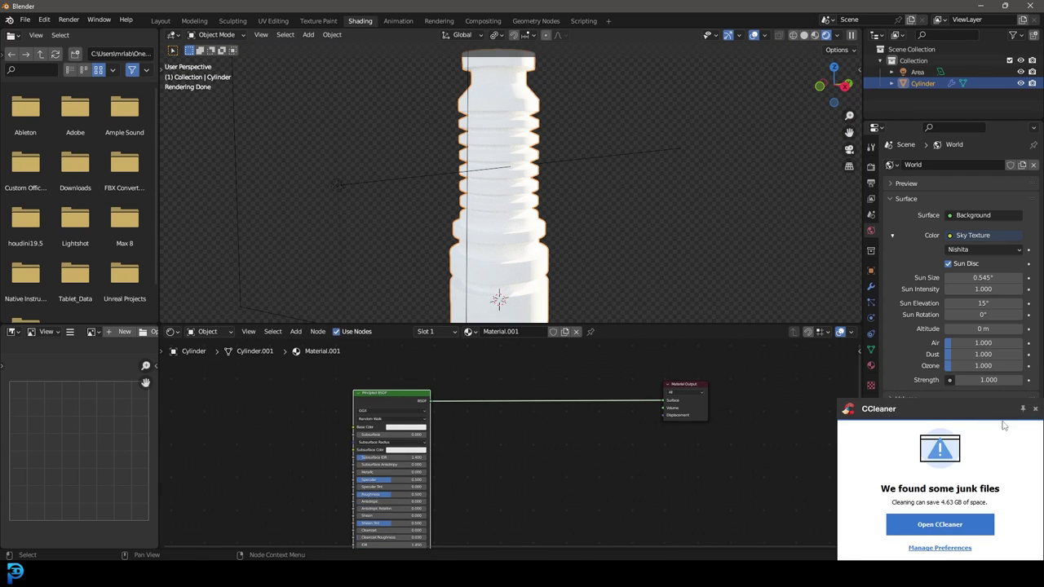
middle_click_drag(364, 413, 376, 393)
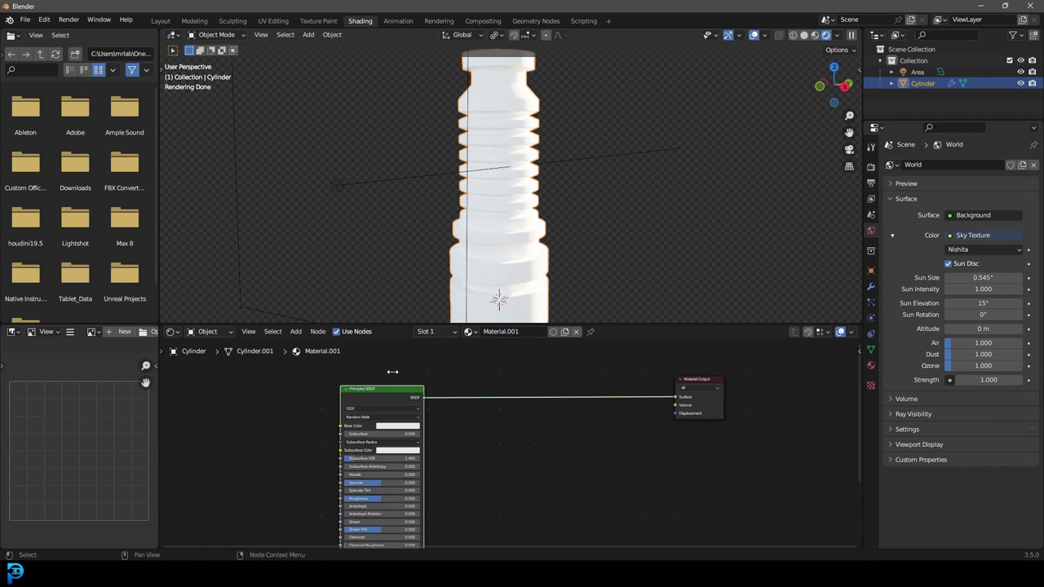
scroll(387, 375, "up", 1)
key("shift+d")
left_click(535, 424)
Darken the original Principled BSDF's base color to nearly black
left_click(378, 425)
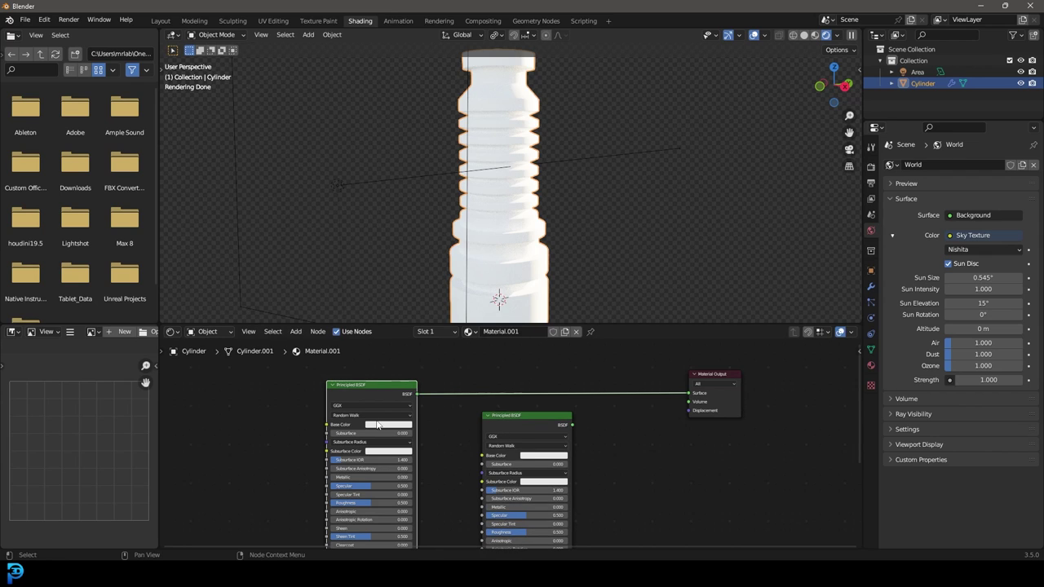
left_click(380, 425)
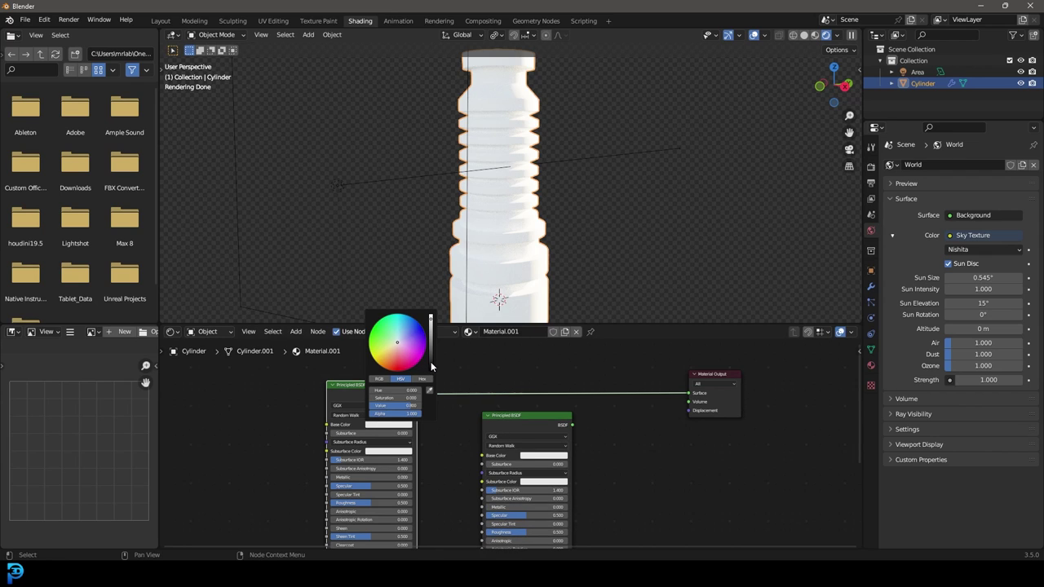
left_click_drag(430, 361, 431, 370)
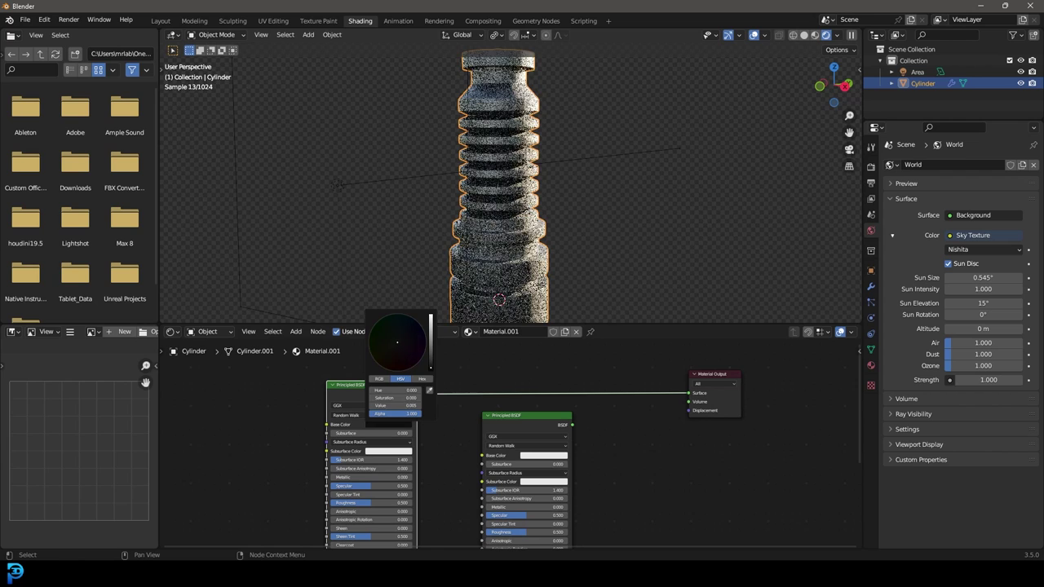
Make the duplicated Principled BSDF's base color red and connect its output to the Material Output's Surface
left_click_drag(519, 425, 527, 424)
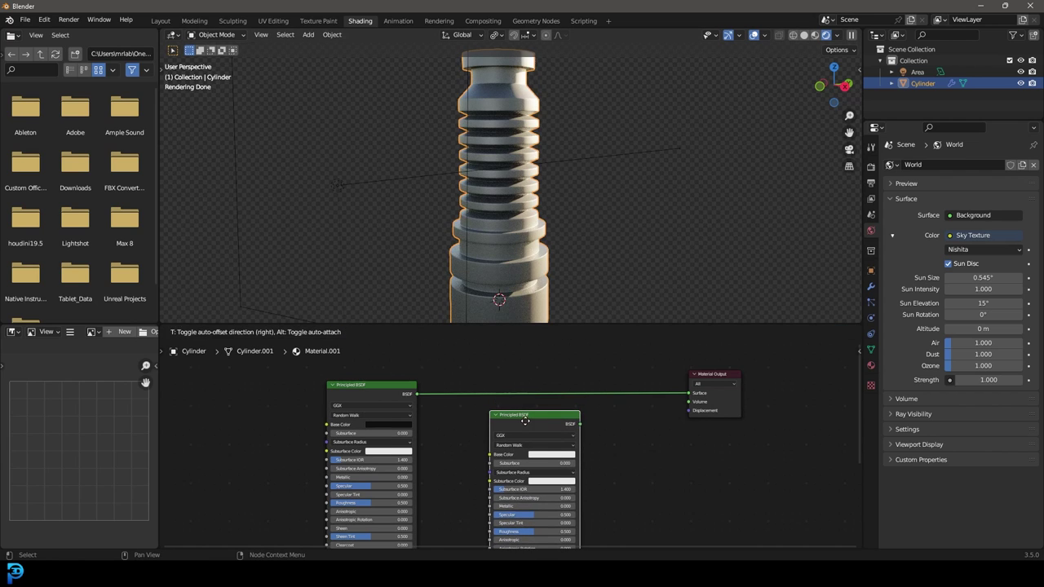
left_click(548, 455)
left_click(557, 397)
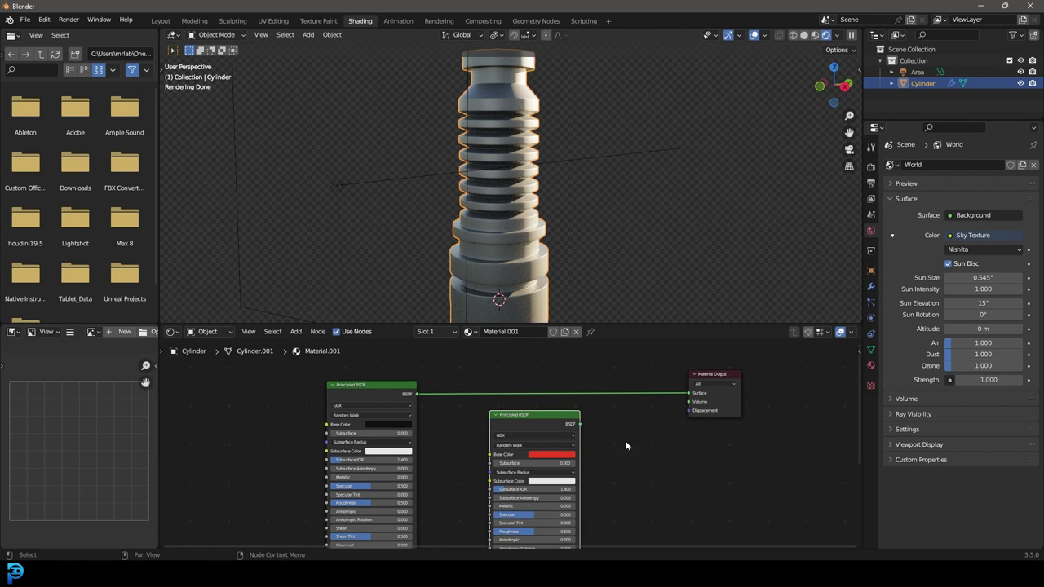
left_click_drag(580, 424, 689, 393)
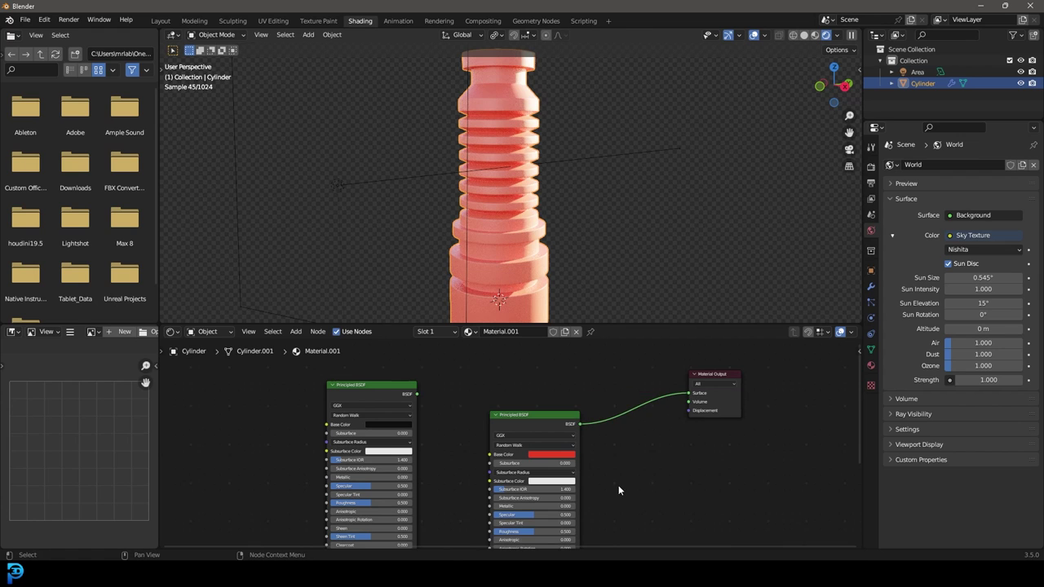
Set the red Principled BSDF's Metallic to 1.000 and lower its Roughness to about 0.2
middle_click_drag(560, 499, 556, 454)
left_click_drag(501, 461, 571, 461)
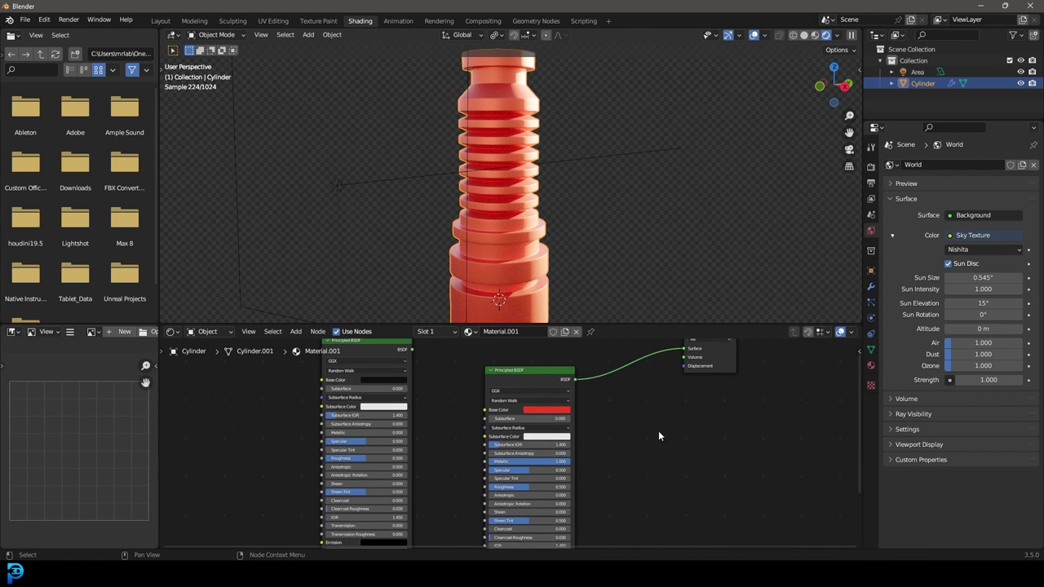
left_click_drag(526, 487, 508, 487)
Shift the red shader node closer to the black one and insert a Mix Shader before the Material Output
middle_click_drag(410, 405, 409, 440)
left_click_drag(497, 426, 449, 432)
key("shift+a")
left_click(497, 391)
type("mix")
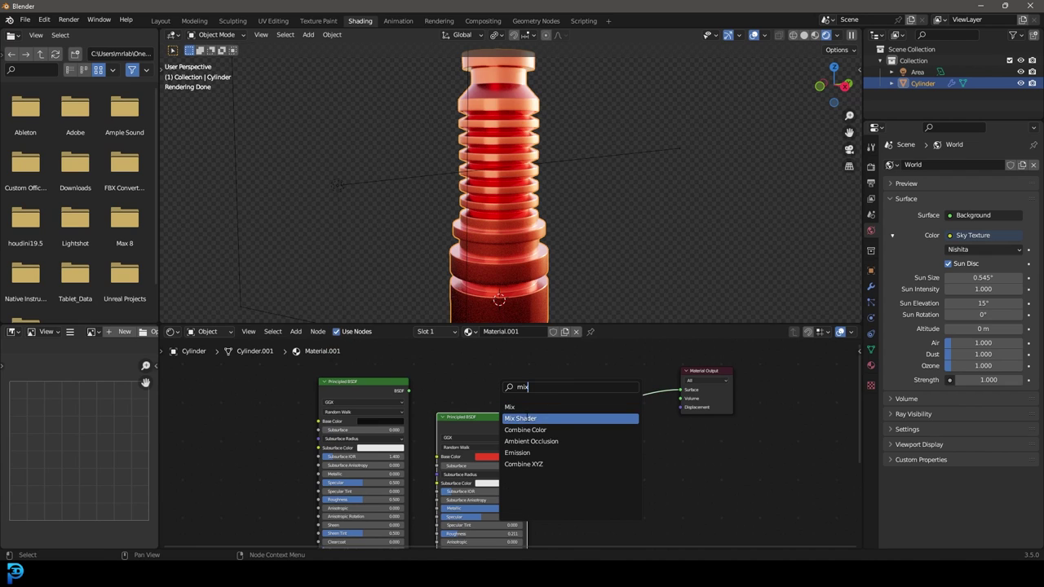
left_click(538, 418)
left_click(615, 404)
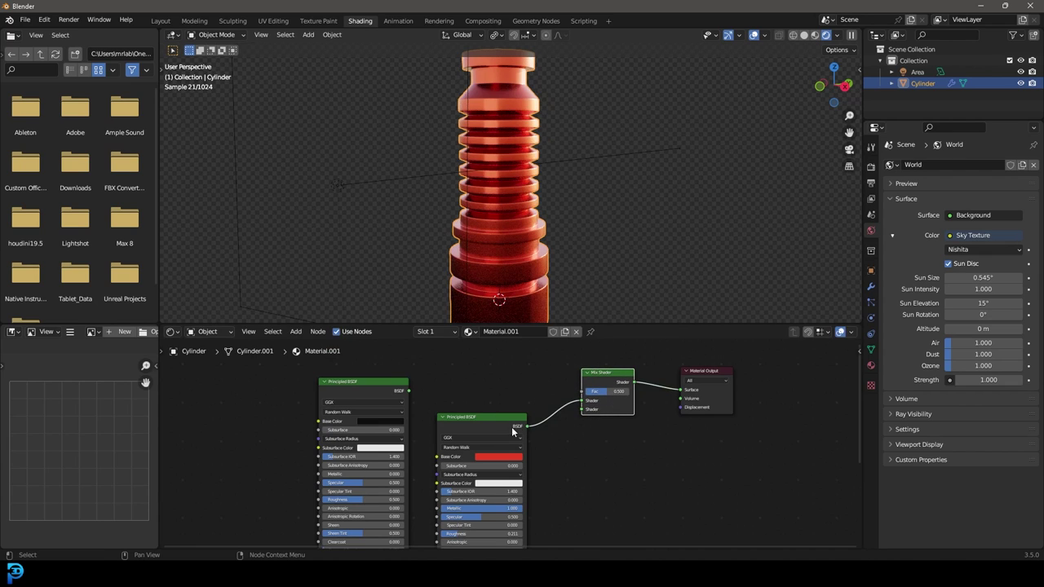
Connect the black Principled BSDF to the Mix Shader's first shader input and the red one to its second
left_click_drag(477, 413, 473, 440)
left_click_drag(586, 405, 585, 401)
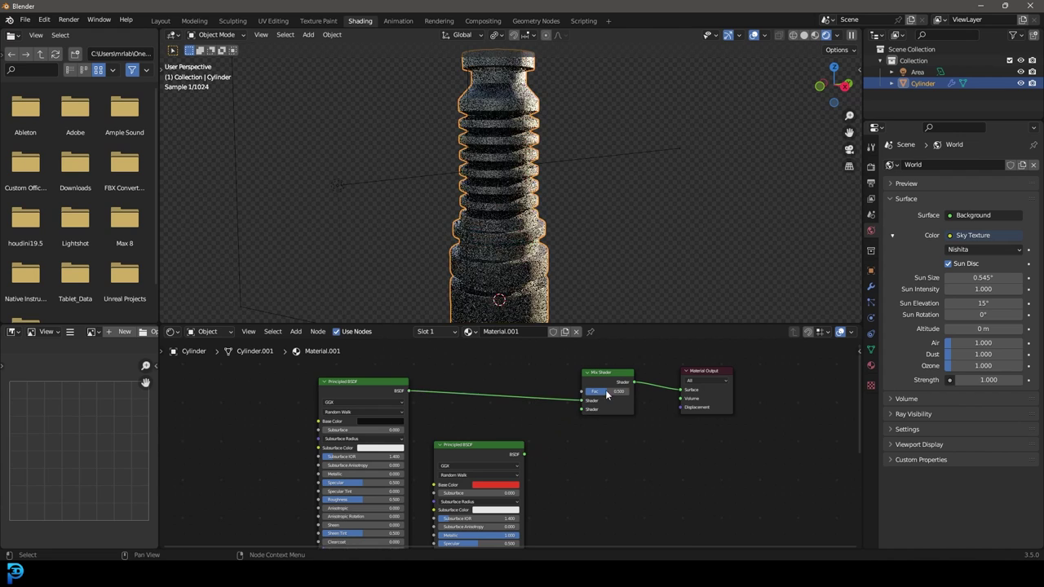
left_click_drag(526, 453, 589, 411)
scroll(552, 455, "up", 1)
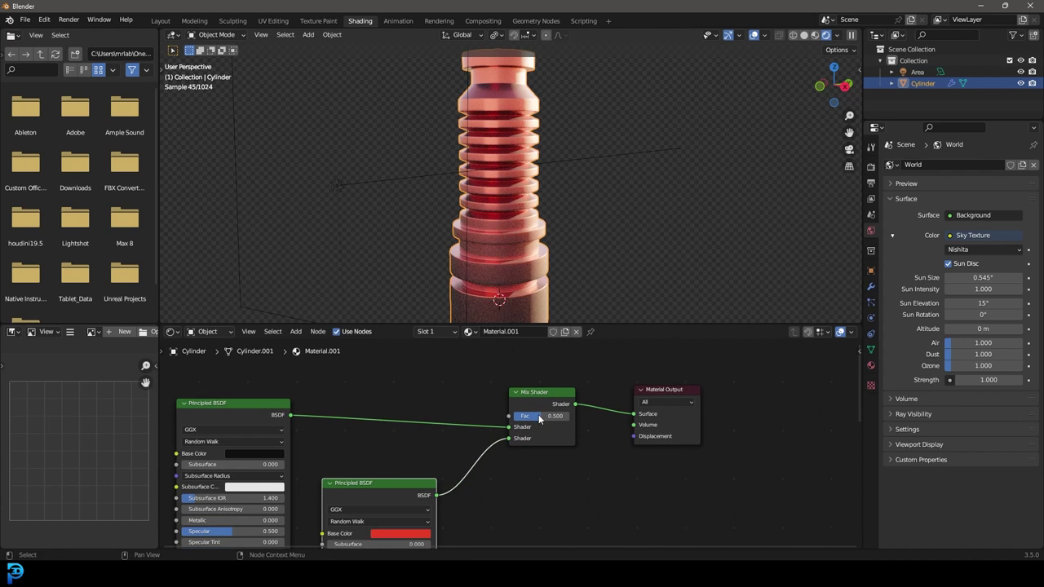
Set the Mix Shader's Fac to about 0.533
scroll(547, 425, "up", 2)
mouse_move(542, 420)
left_mouse_down()
mouse_move(499, 419)
mouse_move(535, 418)
left_mouse_up()
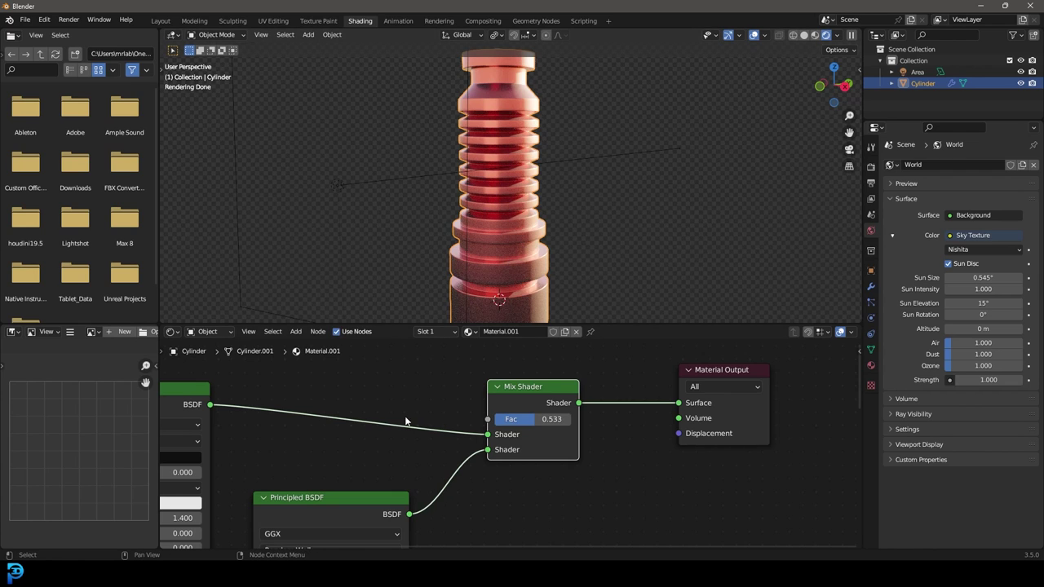
scroll(476, 441, "down", 1)
scroll(473, 421, "down", 2)
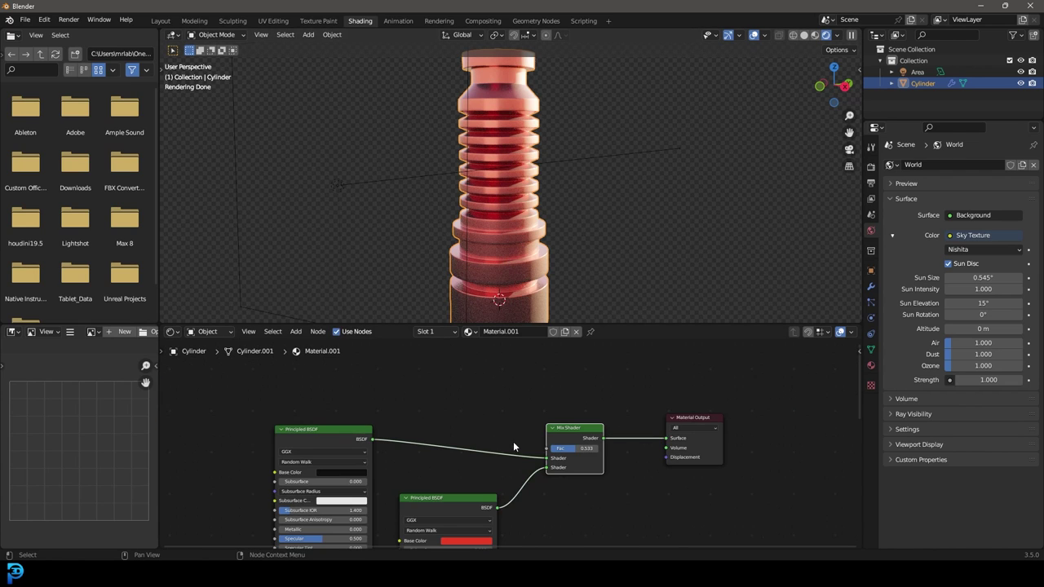
Enlarge the node editor and switch the viewport to Solid shading, keeping the cylinder's material nodes shown
middle_click_drag(394, 393, 490, 428)
middle_click_drag(466, 379, 432, 444)
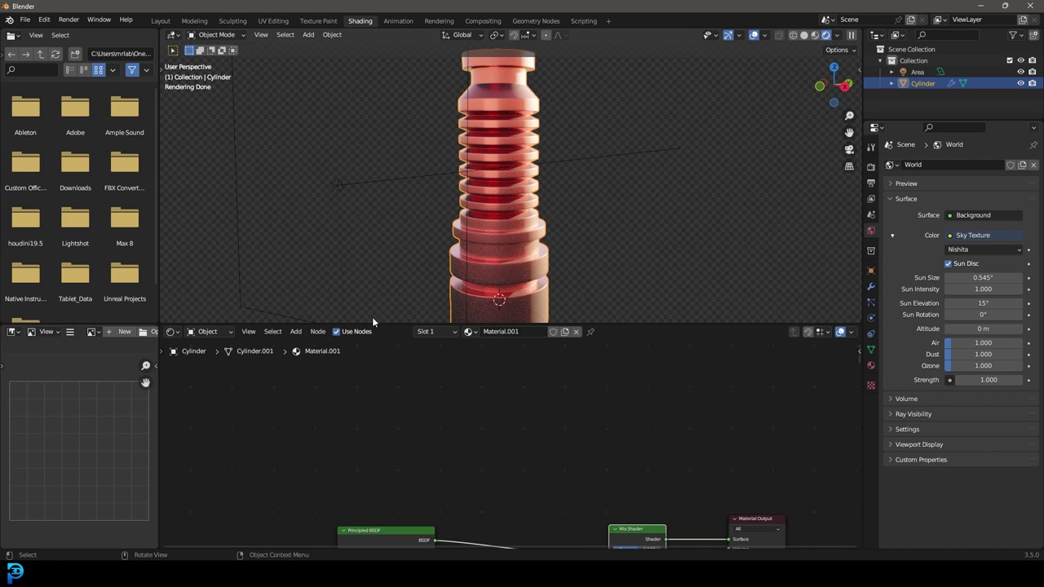
left_click_drag(379, 321, 392, 215)
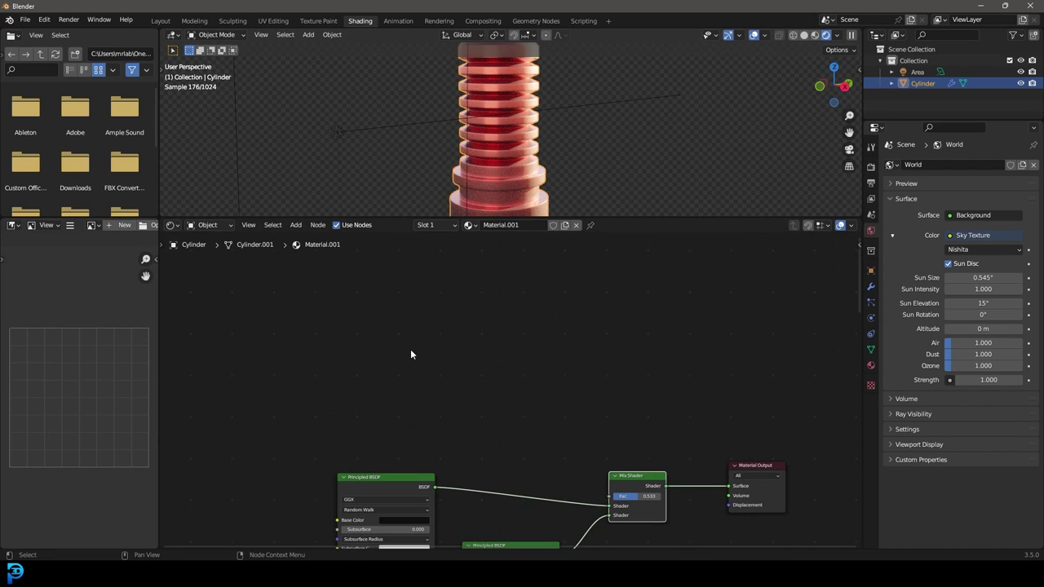
scroll(522, 112, "up", 1)
left_click(507, 118)
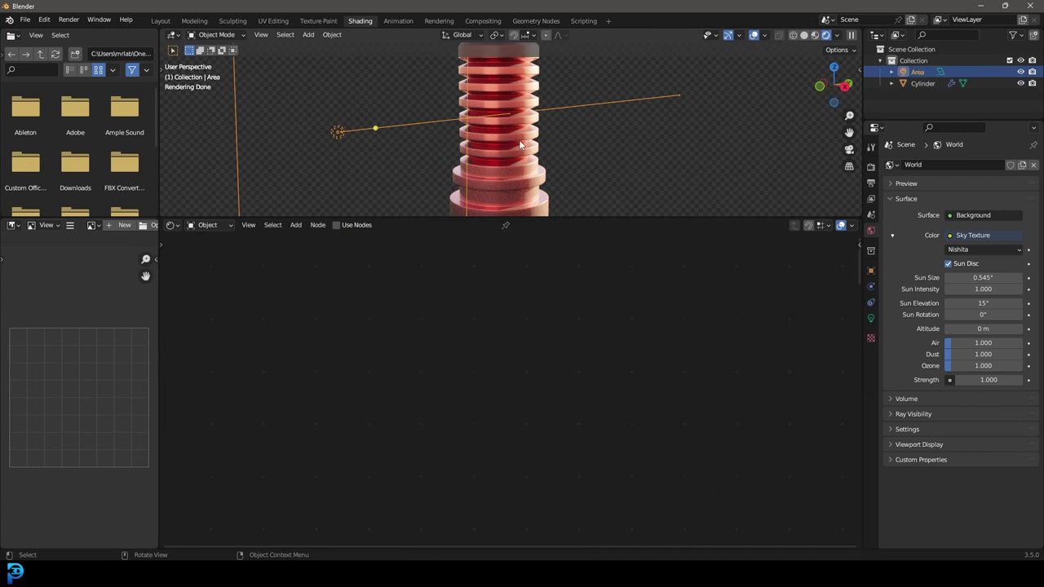
key("z")
left_click(596, 141)
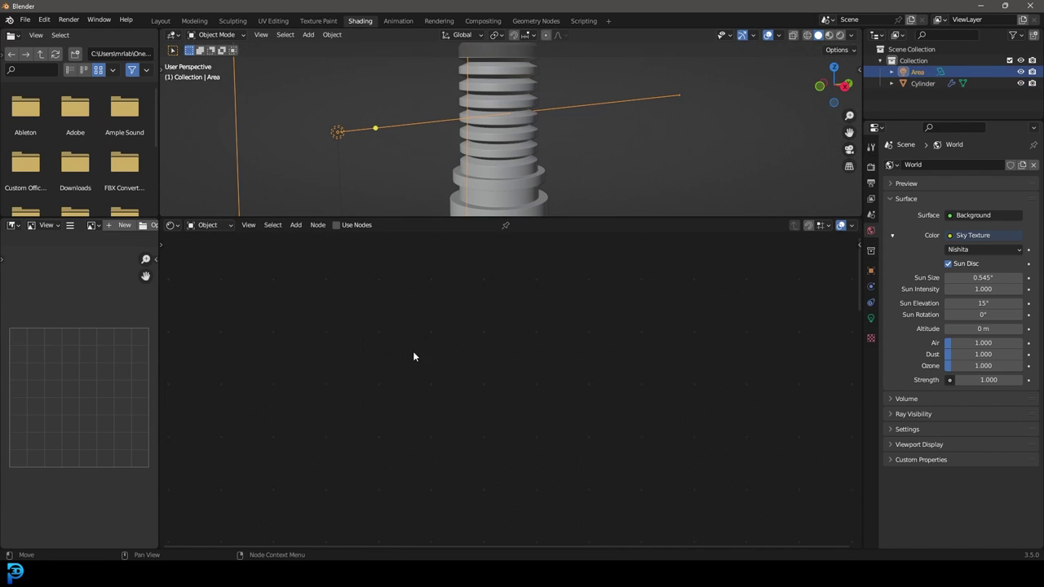
key("ctrl+z")
Add a Bevel node in the empty area above the black Principled BSDF
key("shift+a")
left_click(484, 325)
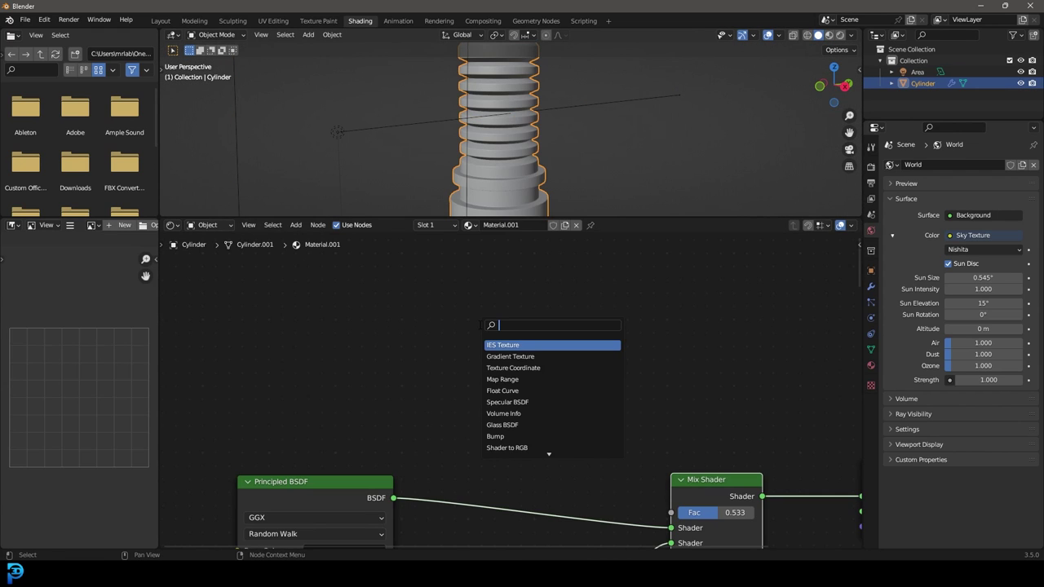
type("beve")
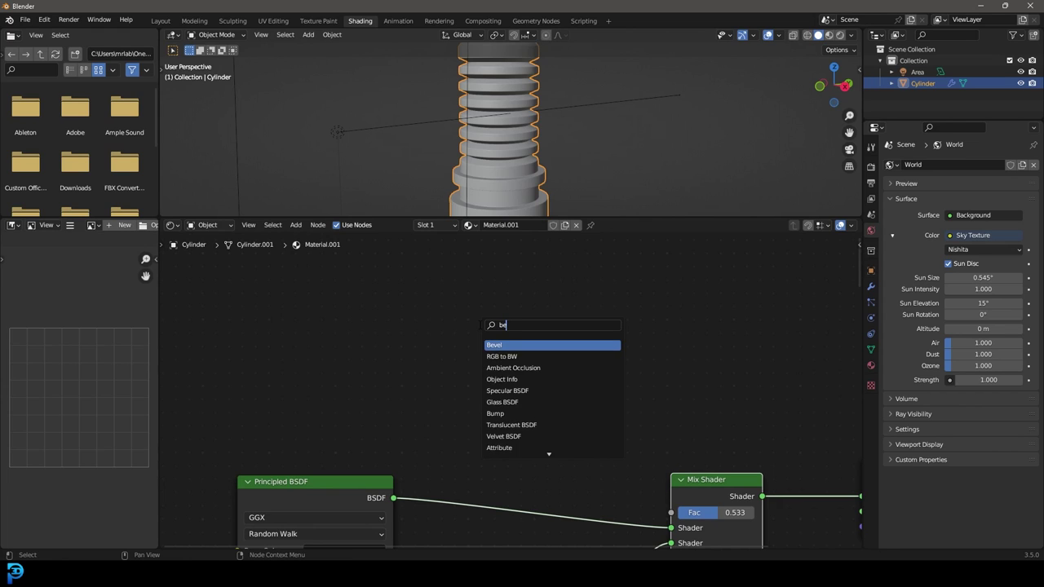
key("Return")
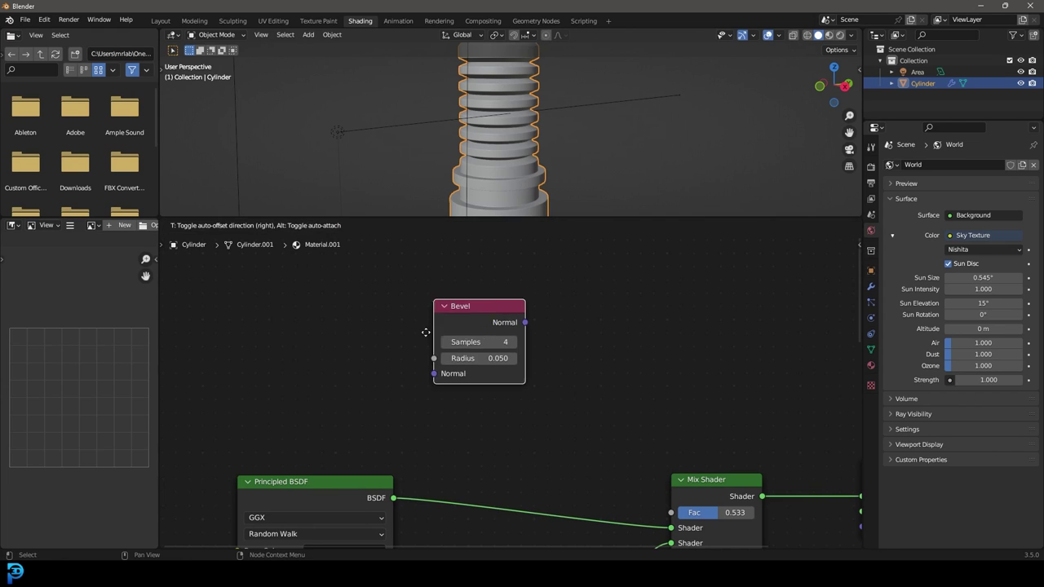
left_click(435, 308)
Duplicate the Bevel node directly below the original and move both Bevel nodes higher above the shader nodes
key("shift+d")
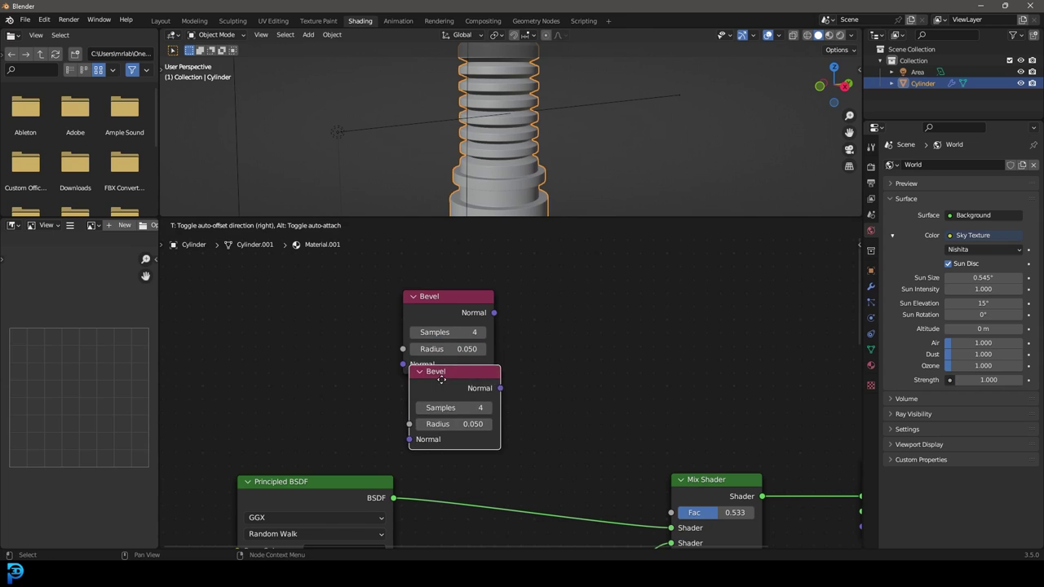
left_click(436, 390)
left_click(437, 297, "shift")
middle_click_drag(448, 303, 453, 370)
left_click_drag(452, 367, 437, 289)
left_click(508, 363)
Set the lower Bevel node's Radius to 0.01 and the upper one's to 0.08
left_click(441, 429)
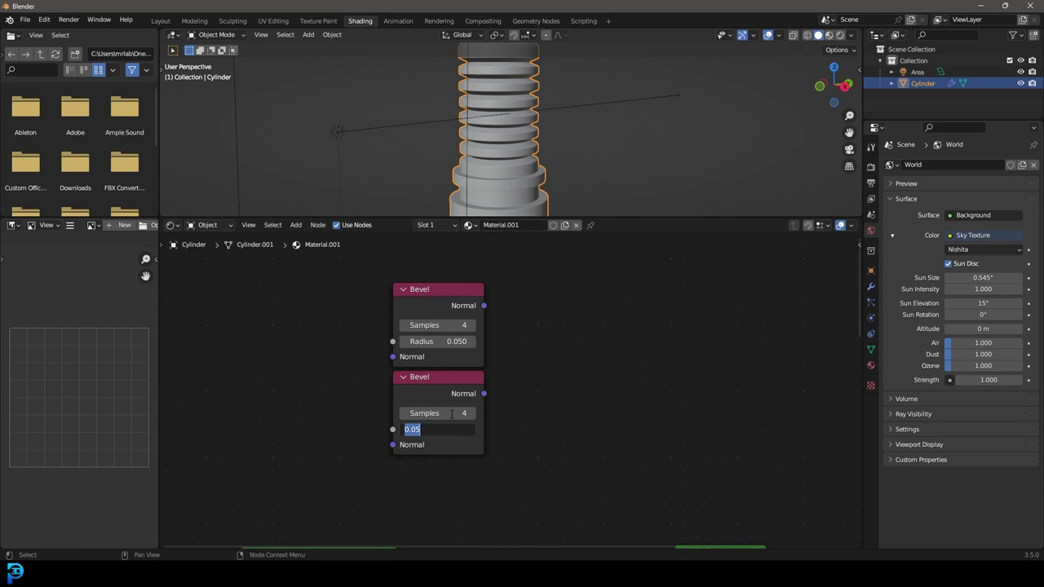
type("0.01")
key("Return")
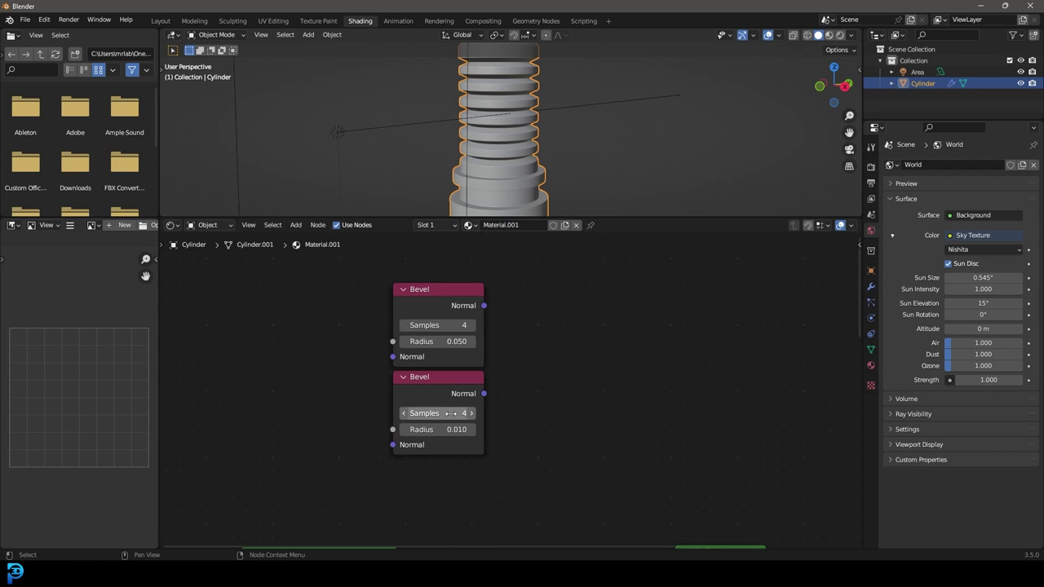
left_click(439, 340)
key("BackSpace")
type(".08")
key("Return")
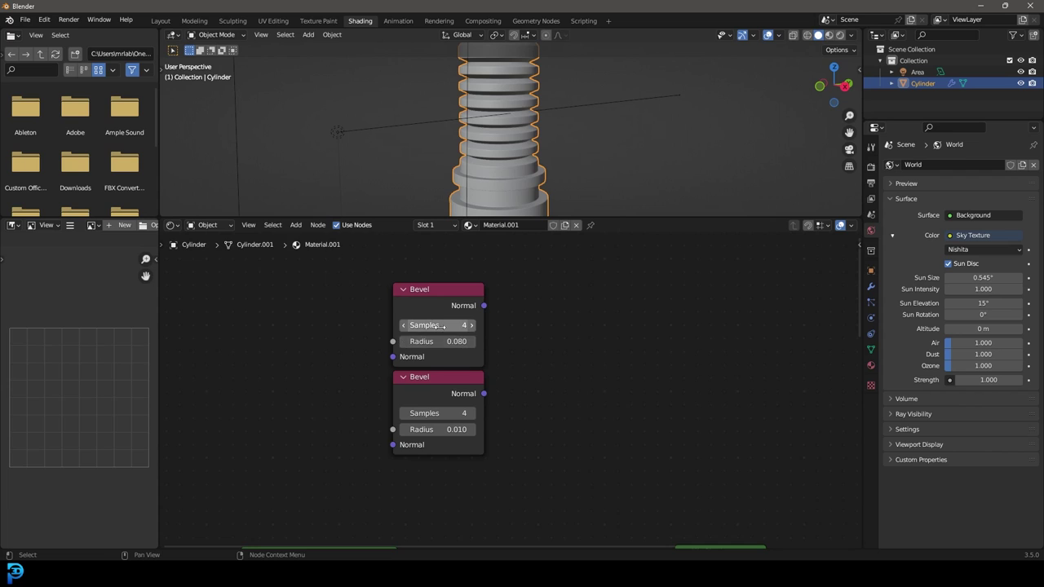
scroll(504, 377, "up", 1)
scroll(416, 445, "up", 1)
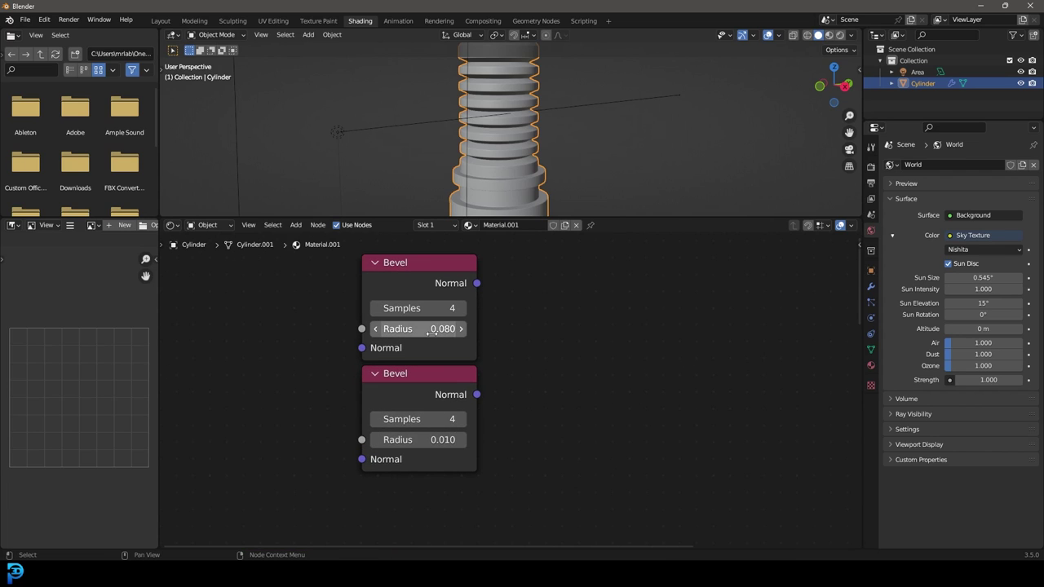
scroll(506, 151, "up", 3)
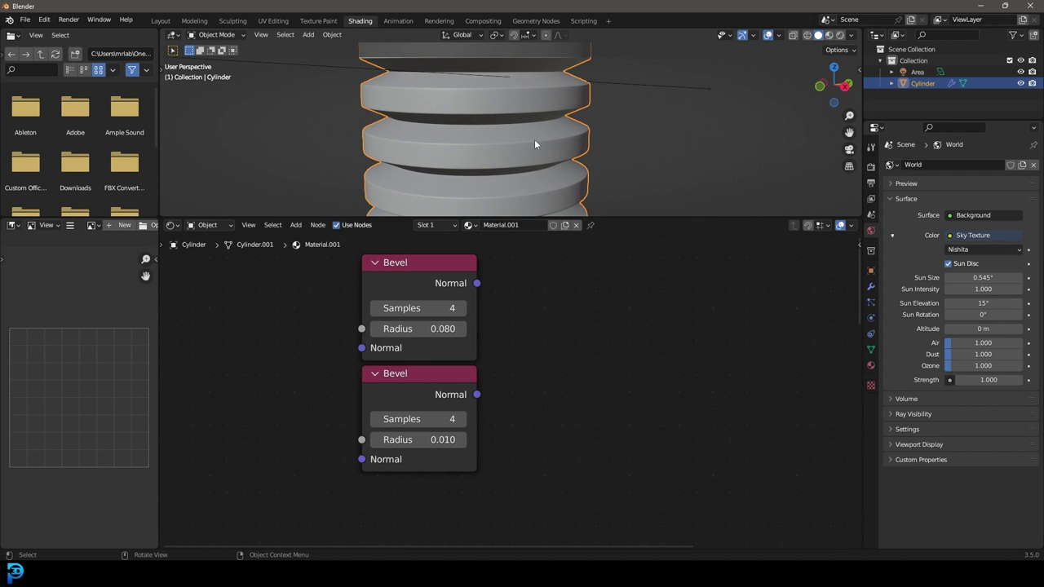
middle_click_drag(529, 327, 488, 343)
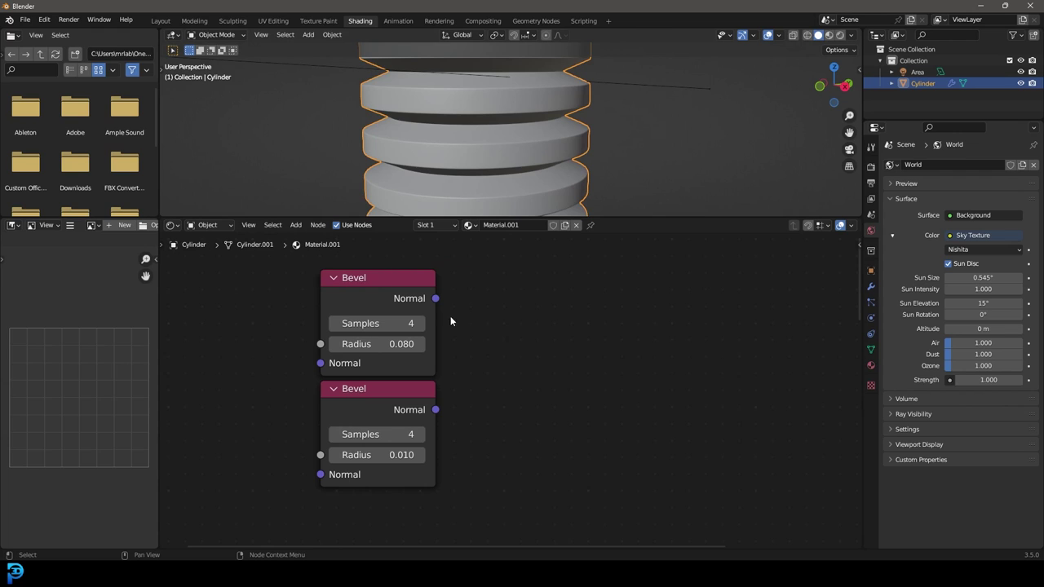
middle_click_drag(506, 287, 499, 318)
scroll(503, 328, "down", 1)
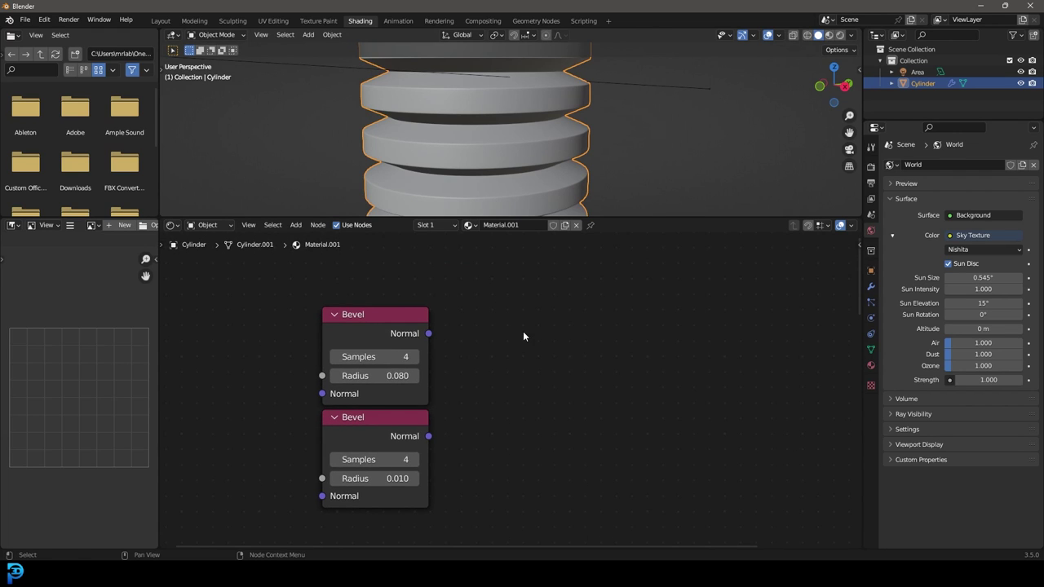
key("shift+a")
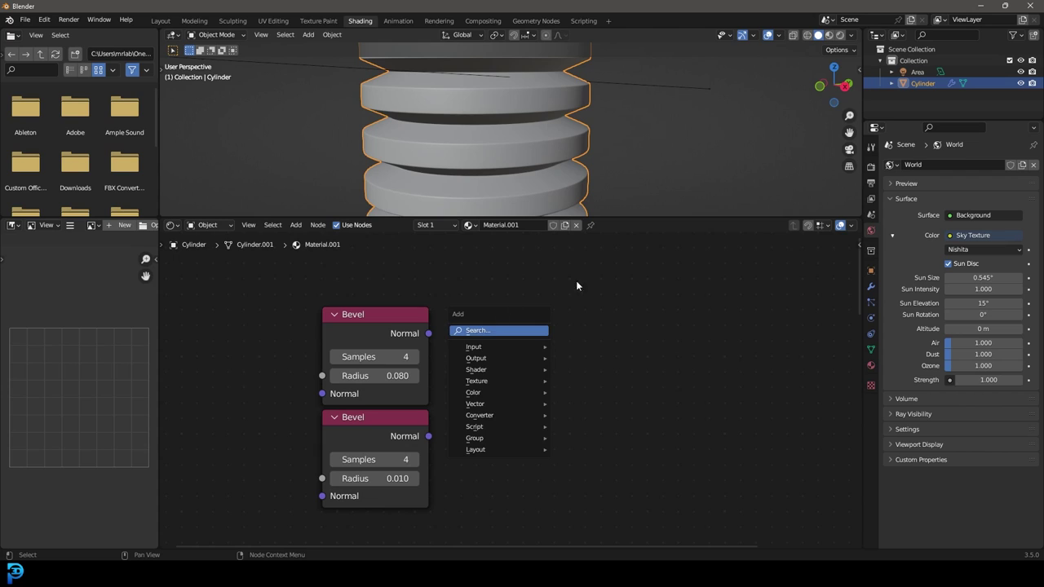
key("shift+a")
left_click(500, 331)
type("mix")
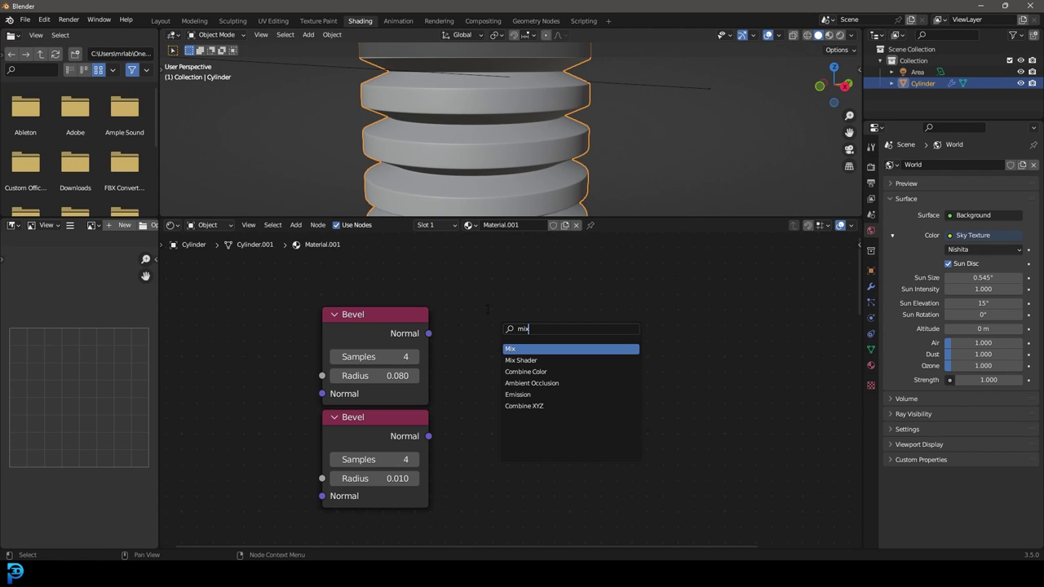
key("Escape")
Add a Mix Color node beside the two Bevel nodes
key("shift+a")
mouse_move(495, 392)
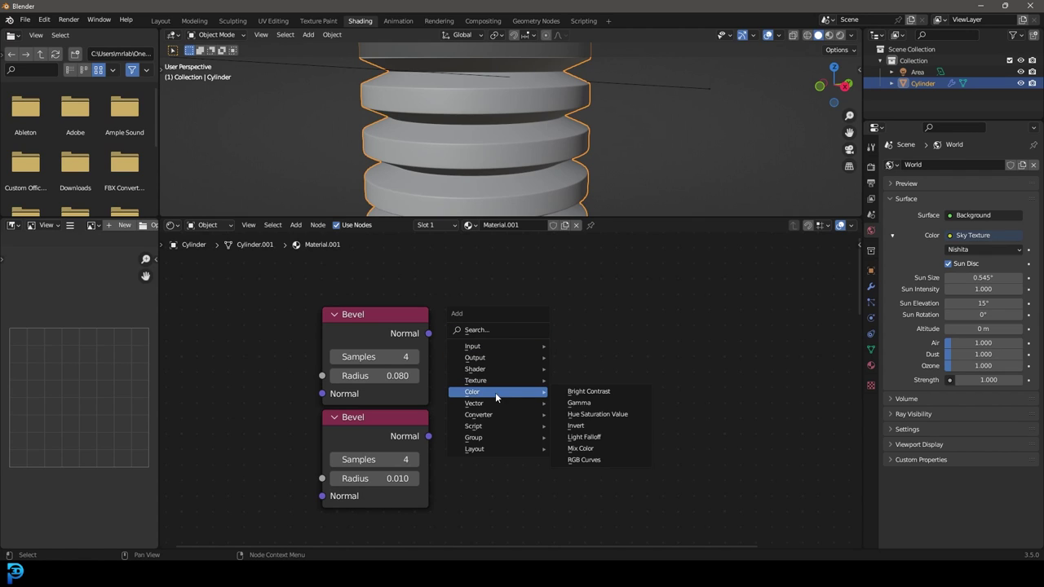
left_click(596, 453)
left_click(581, 408)
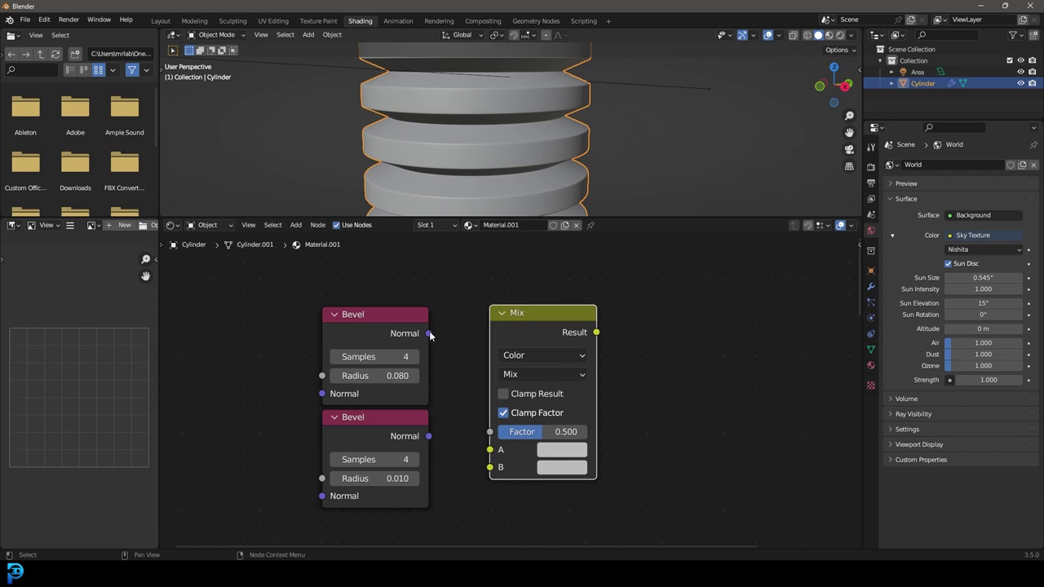
Connect the upper Bevel's Normal to the color Mix node's A input and the lower Bevel's Normal to B
left_click_drag(430, 335, 492, 460)
left_click_drag(428, 436, 503, 472)
middle_click_drag(649, 342, 551, 347)
scroll(551, 348, "down", 1)
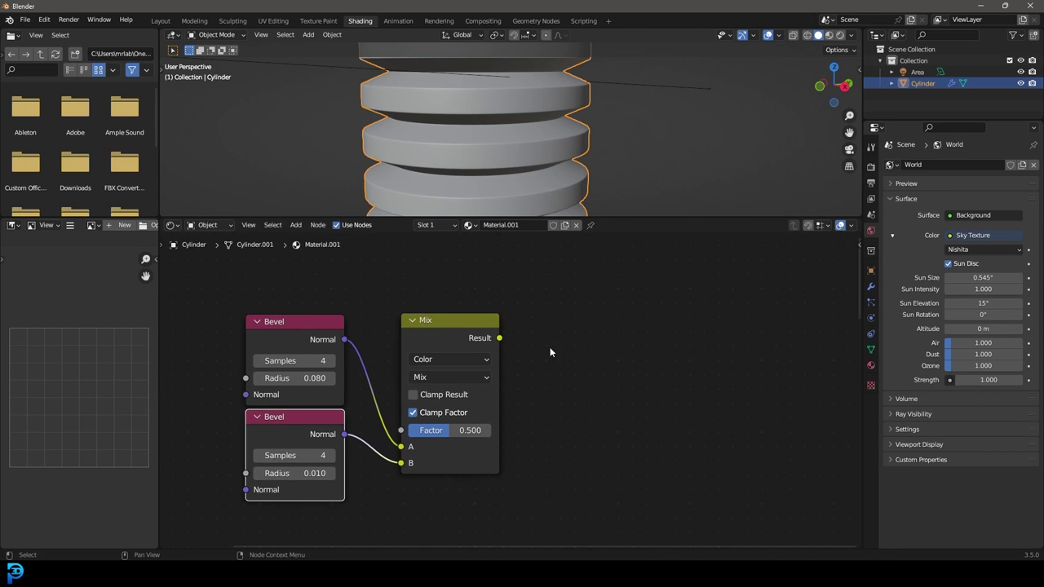
Switch the viewport to Rendered shading and preview the color Mix node's Result through the Material Output's Surface
key("z")
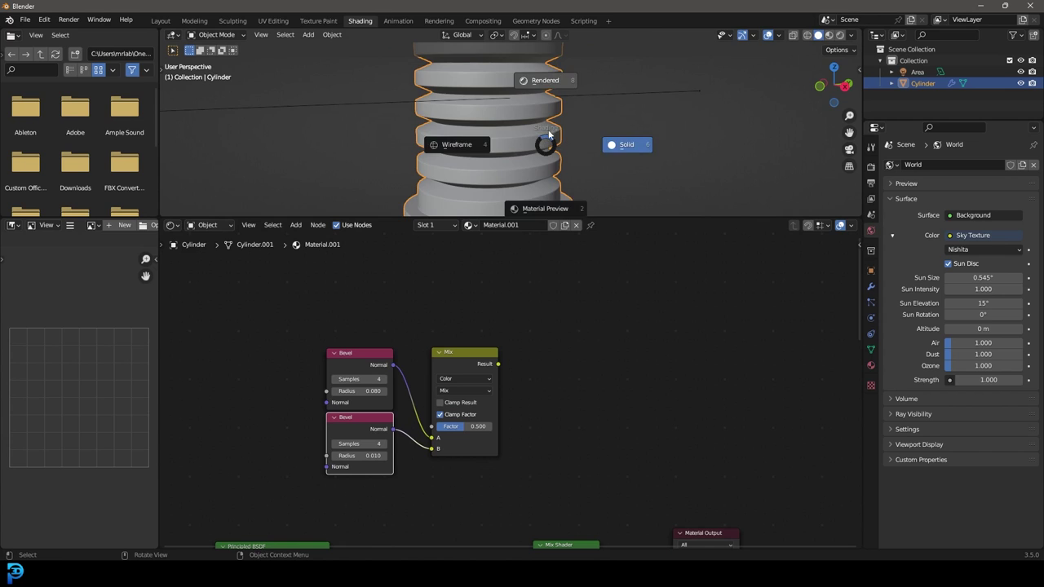
left_click(545, 81)
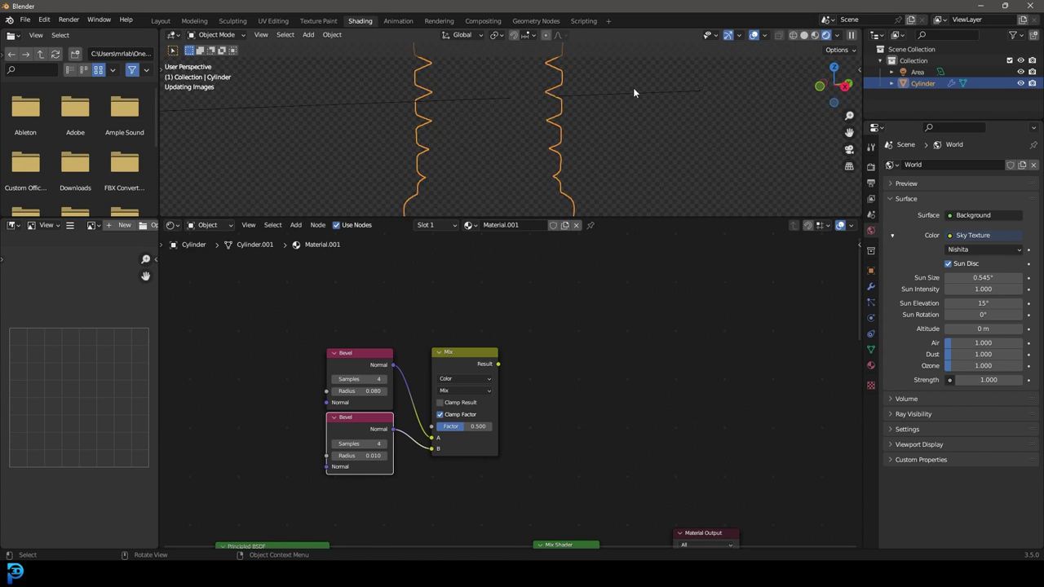
left_click(469, 359, "ctrl+shift")
Move the Material Output node up, closer to the color Mix node
middle_click_drag(568, 363, 518, 290)
left_click_drag(639, 462, 605, 320)
middle_click_drag(518, 311, 561, 353)
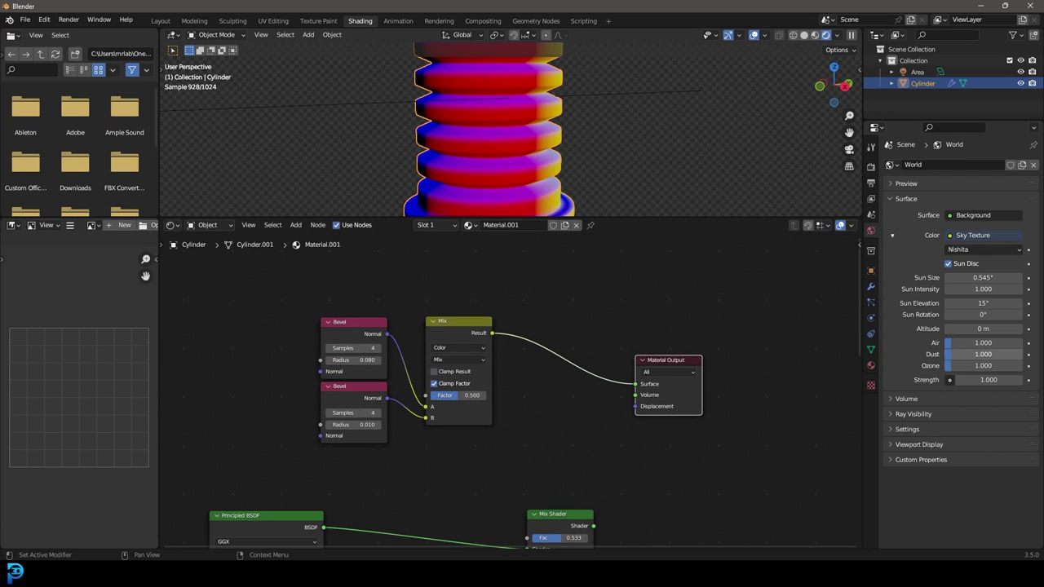
Set the color Mix node's Factor to 1.000 and its blending mode to Difference
left_click_drag(457, 396, 504, 398)
left_click(440, 361)
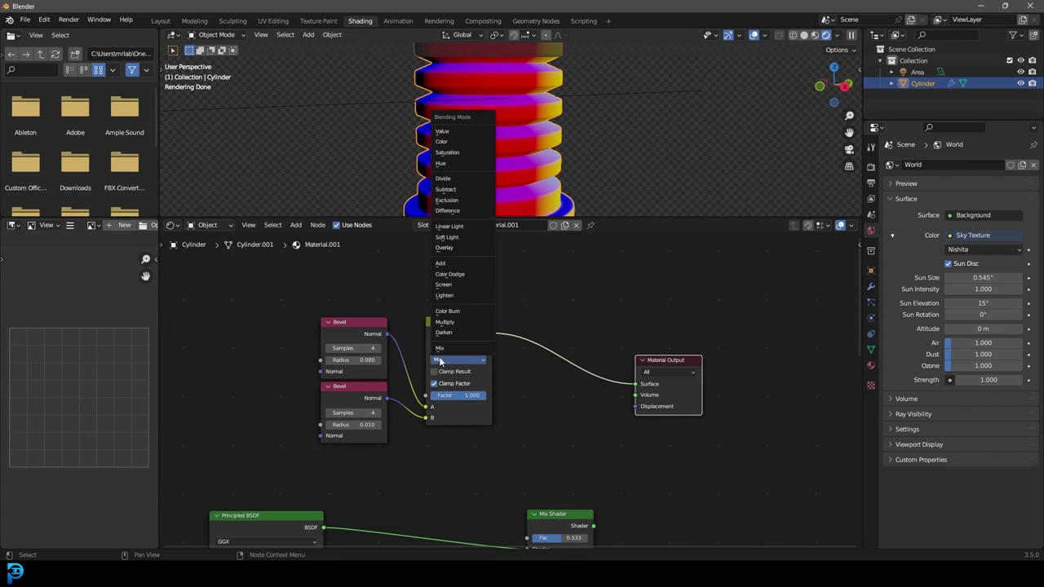
left_click(459, 210)
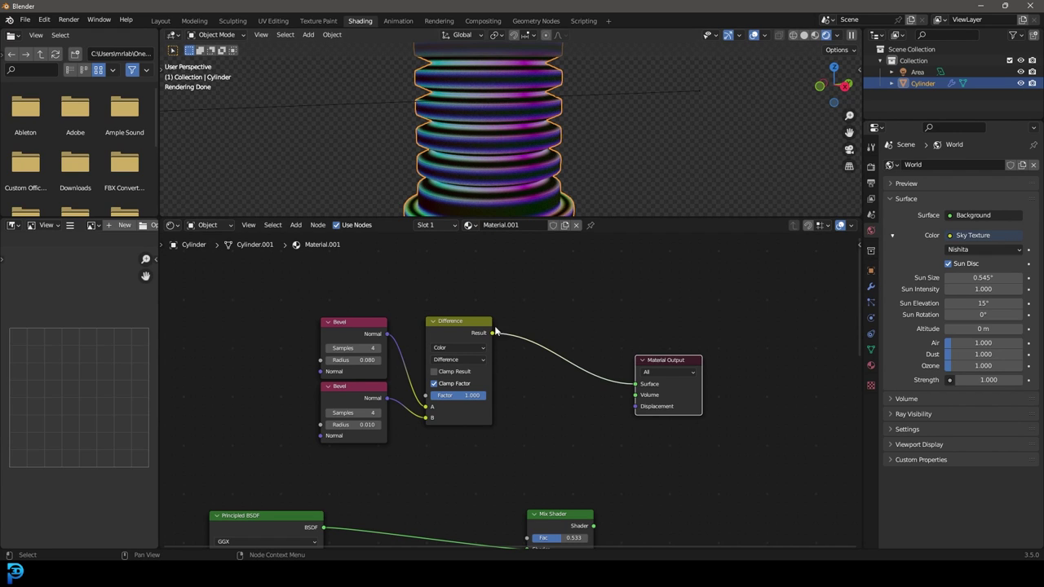
Enlarge the 3D viewport for a closer look at the grooves and set the upper Bevel node's Radius to 0.05
middle_click_drag(497, 319, 473, 340)
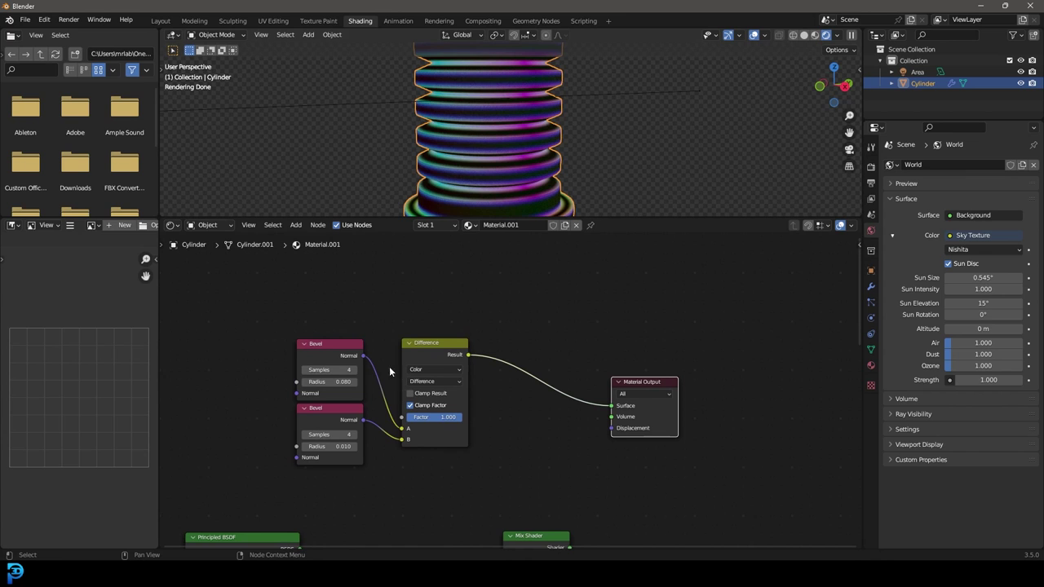
scroll(463, 154, "up", 2)
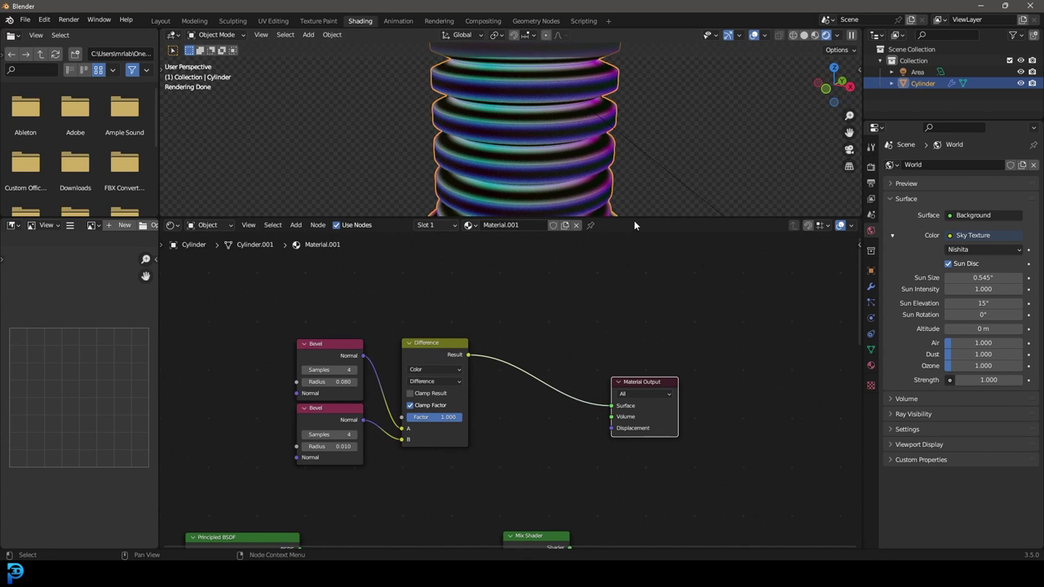
left_click_drag(634, 218, 633, 270)
scroll(362, 417, "up", 2)
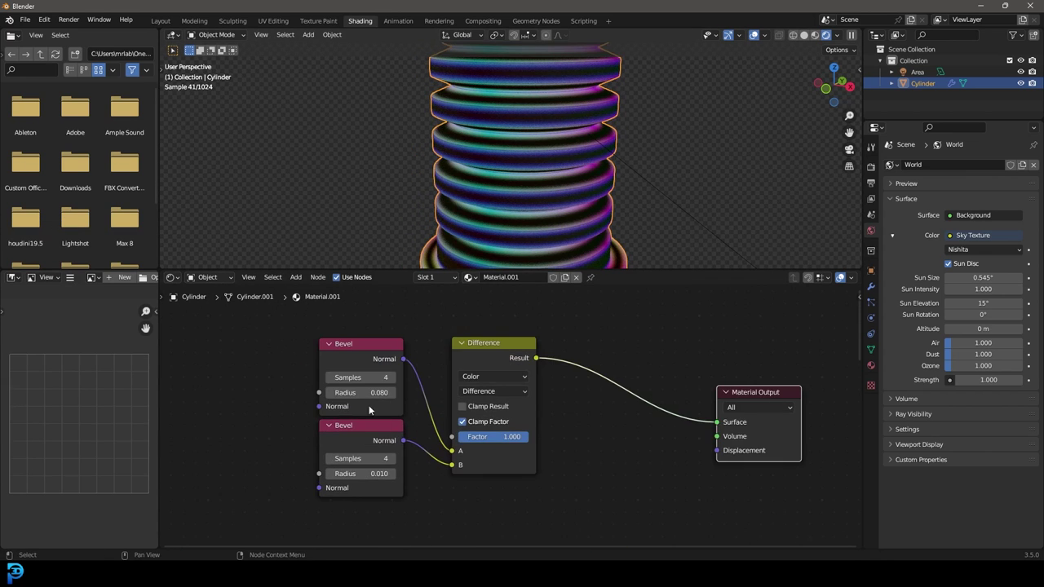
scroll(352, 479, "up", 2)
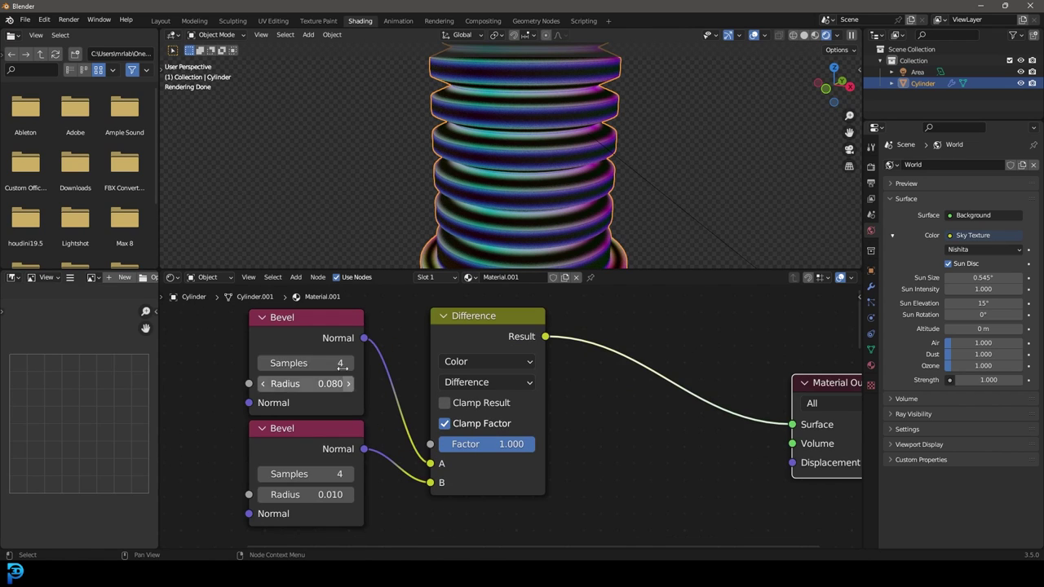
double_click(316, 383)
type("0.05")
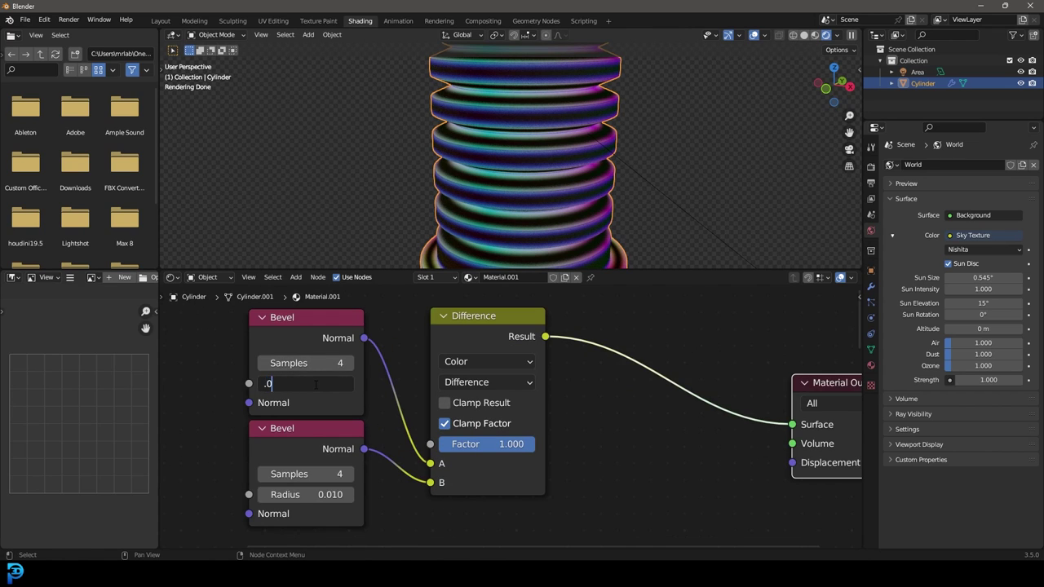
key("Return")
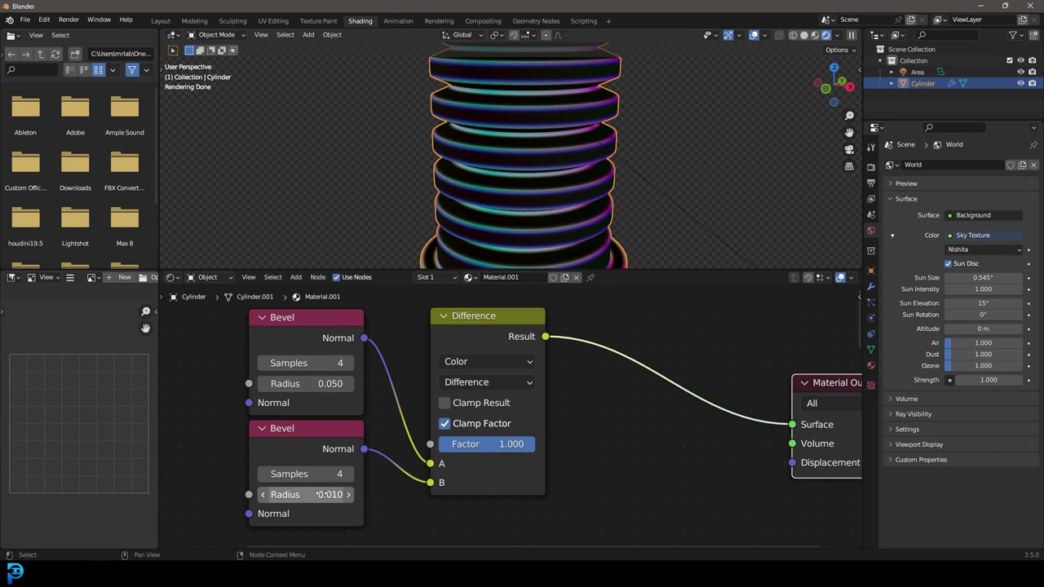
Add a ColorRamp node on the link between the Difference node's Result and the Material Output's Surface
middle_click_drag(641, 395, 561, 424)
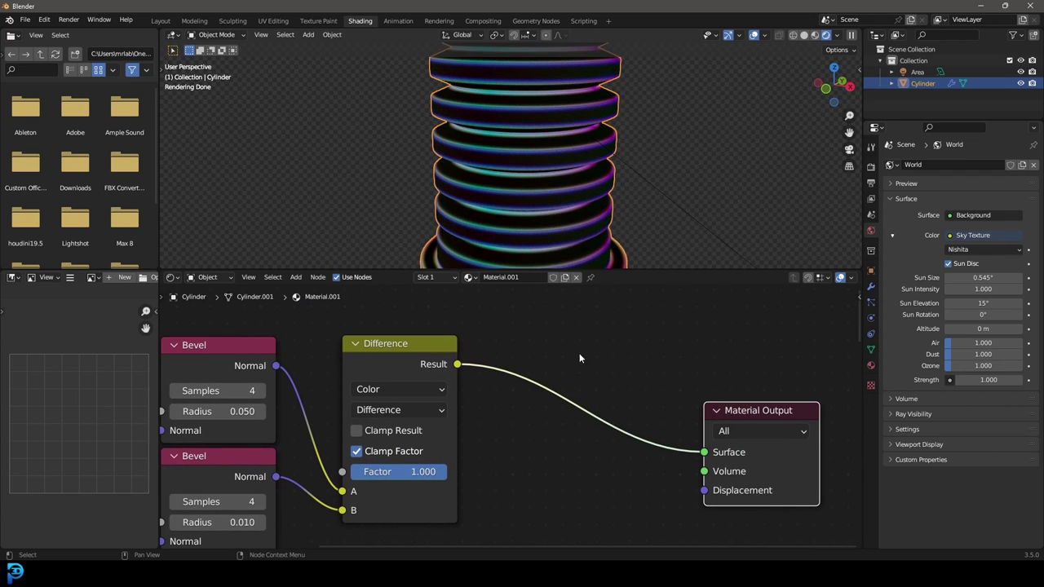
key("shift+a")
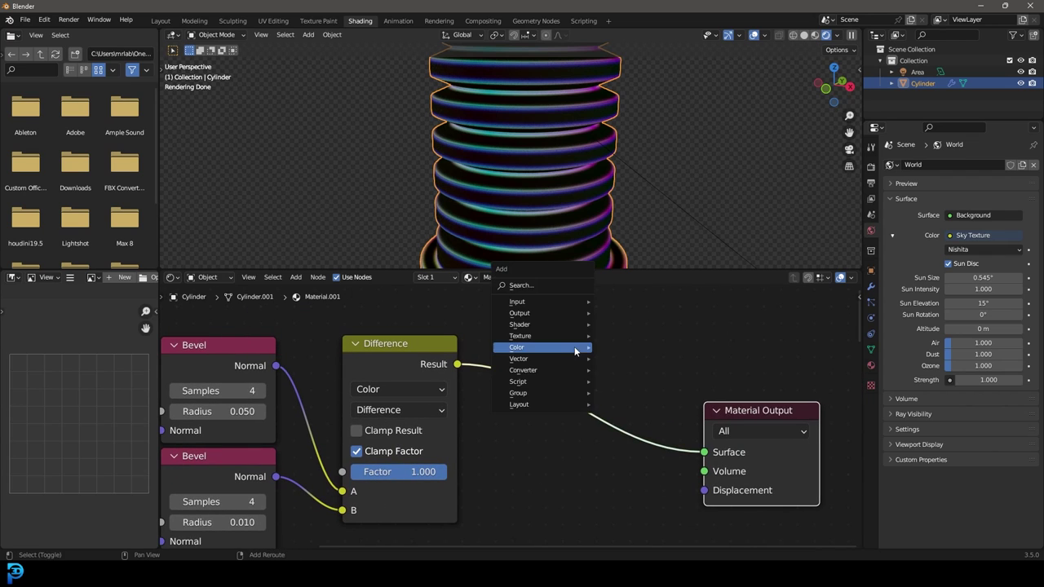
left_click(554, 284)
type("colo")
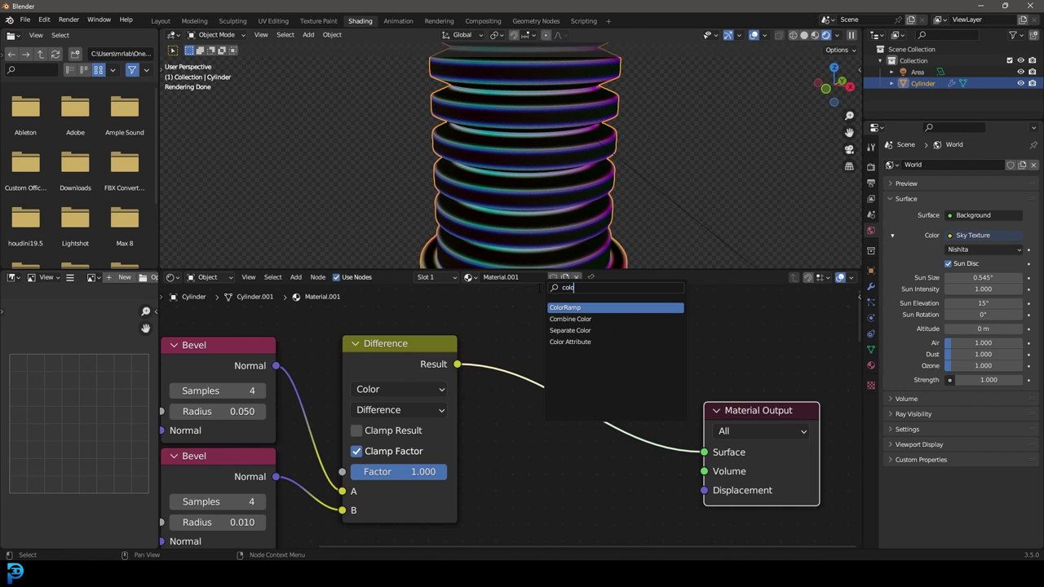
key("Return")
left_click(608, 362)
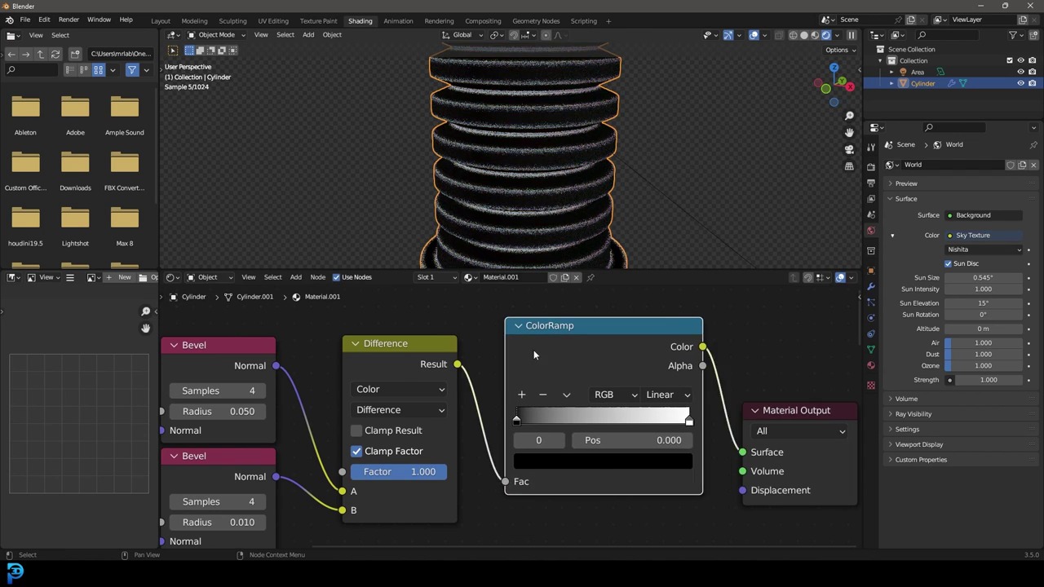
Tighten the ColorRamp by moving the white stop to about 0.089 and the black stop just beside it
middle_click_drag(608, 362, 548, 351)
scroll(546, 354, "up", 1)
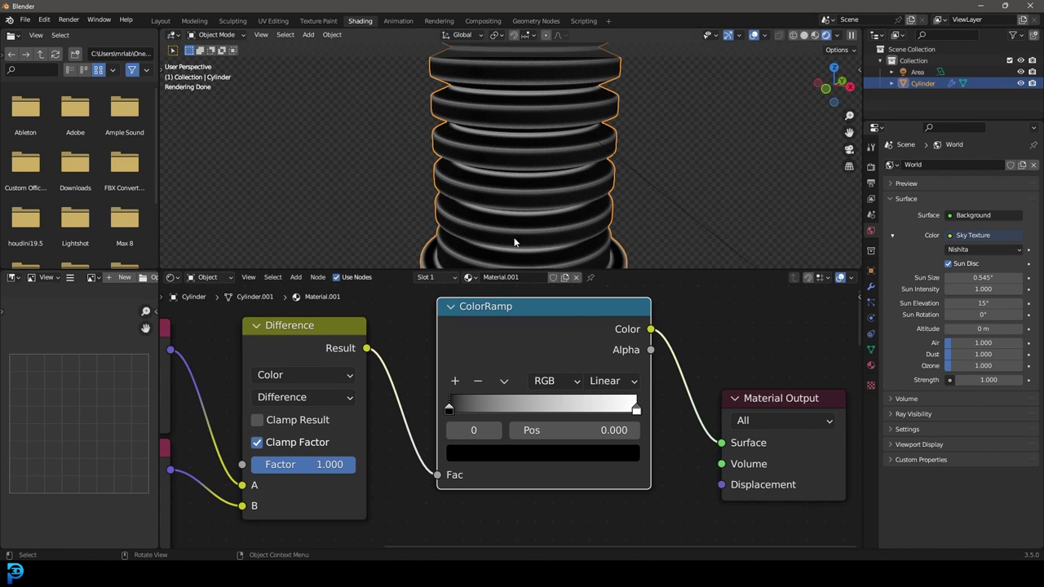
left_click_drag(449, 408, 482, 409)
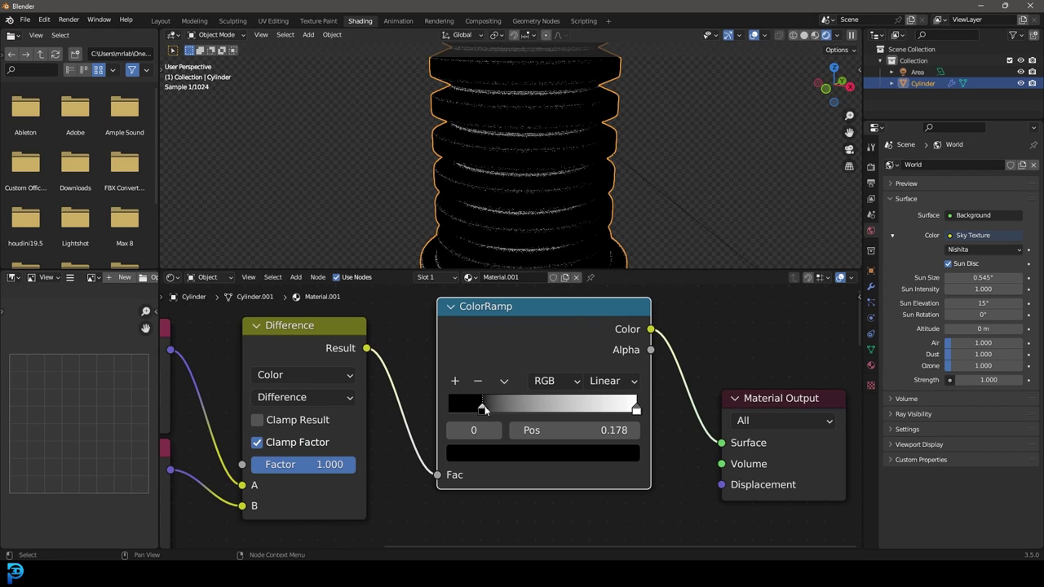
left_click_drag(633, 410, 546, 414)
mouse_move(482, 410)
left_mouse_down()
mouse_move(491, 409)
mouse_move(481, 409)
left_mouse_up()
left_click_drag(552, 409, 465, 408)
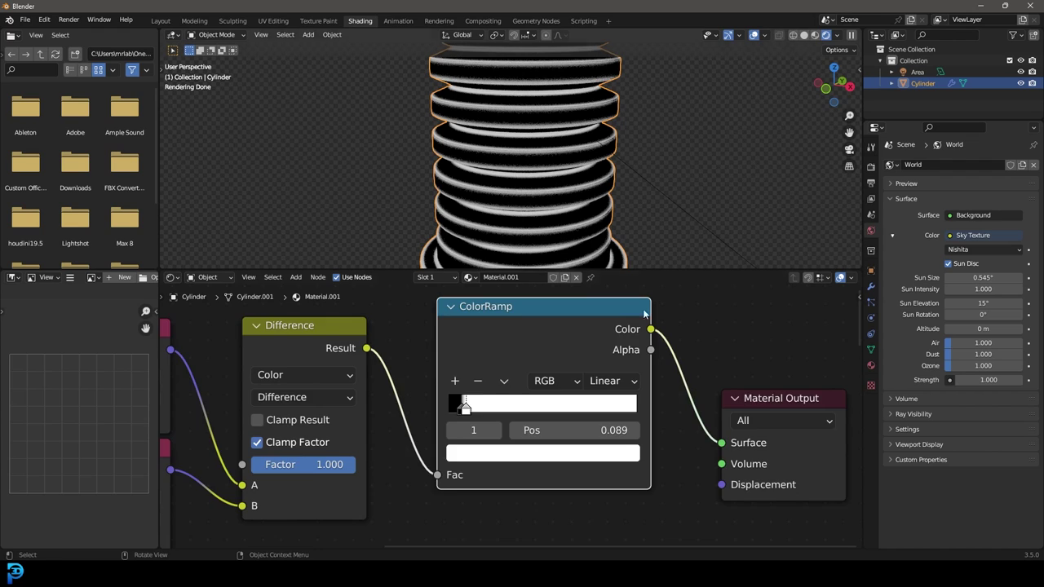
Connect the ColorRamp's Color to the Mix Shader's Fac and the Mix Shader's output to the Material Output's Surface
scroll(713, 409, "down", 2)
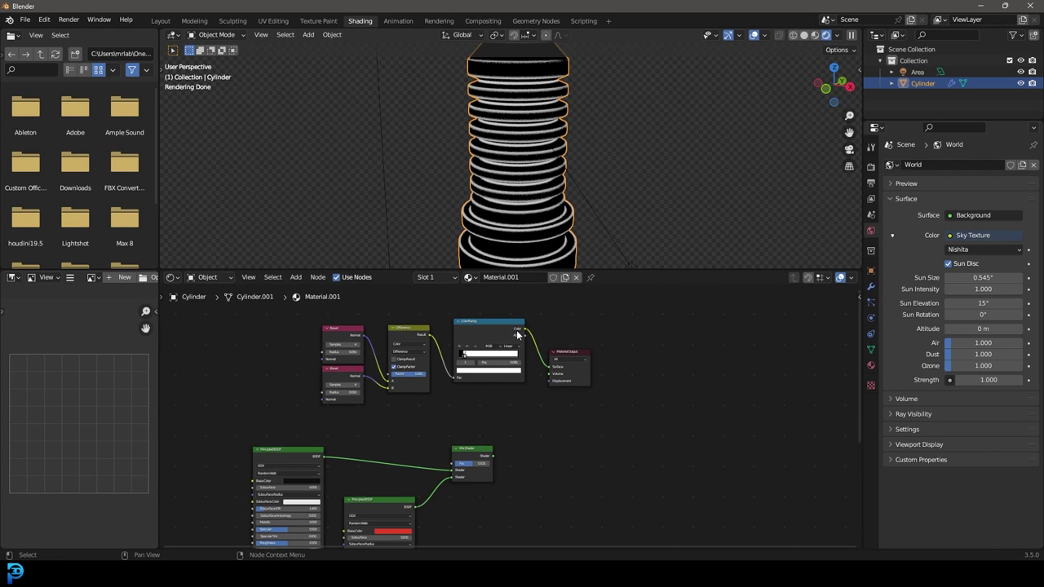
left_click_drag(525, 328, 455, 463)
scroll(514, 443, "up", 1)
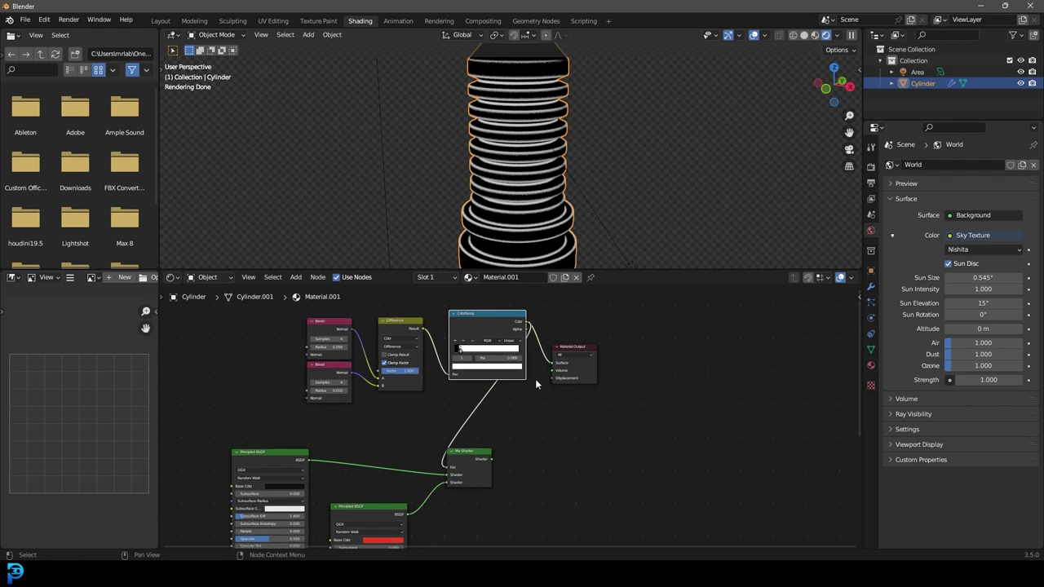
scroll(534, 386, "up", 1)
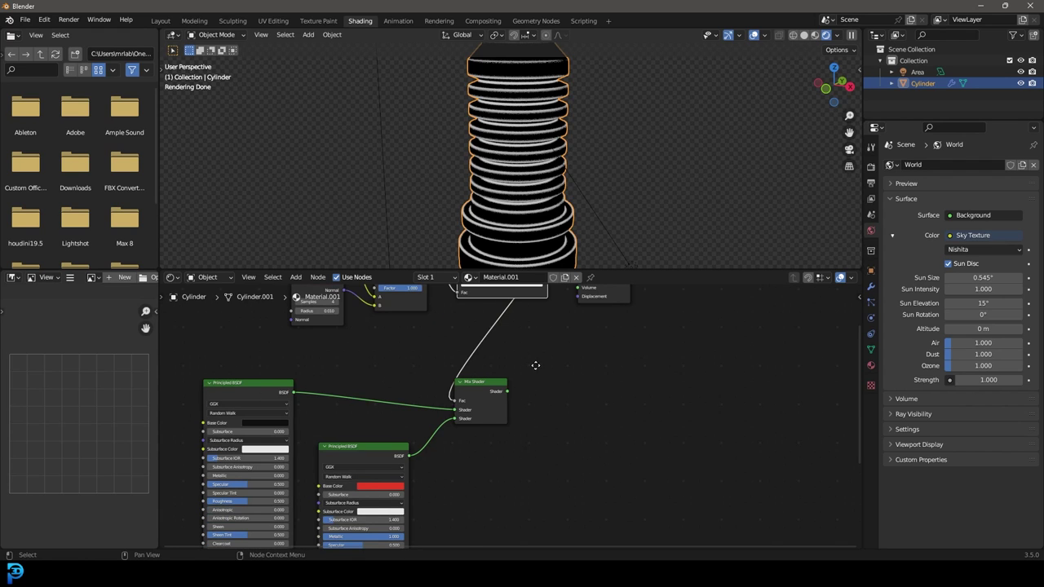
middle_click_drag(537, 365, 506, 419)
left_click_drag(473, 451, 679, 347)
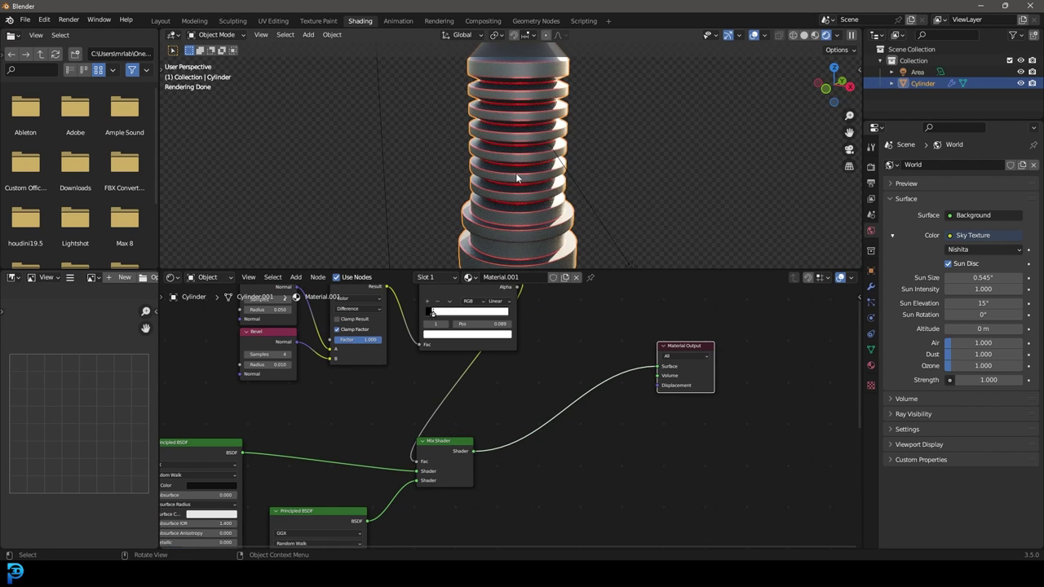
Examine the edge wear on the cylinder's upper rim and grooves from several angles and distances
middle_click_drag(538, 128, 580, 107)
scroll(579, 139, "up", 5)
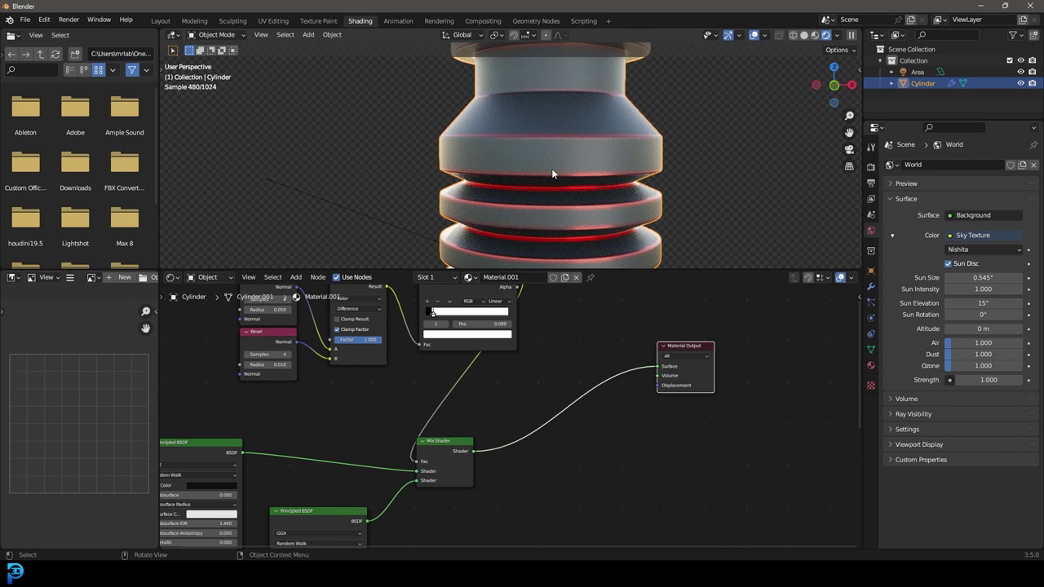
scroll(552, 169, "down", 3)
middle_click_drag(549, 122, 550, 169, "shift")
scroll(549, 169, "up", 2)
middle_click_drag(541, 119, 562, 146)
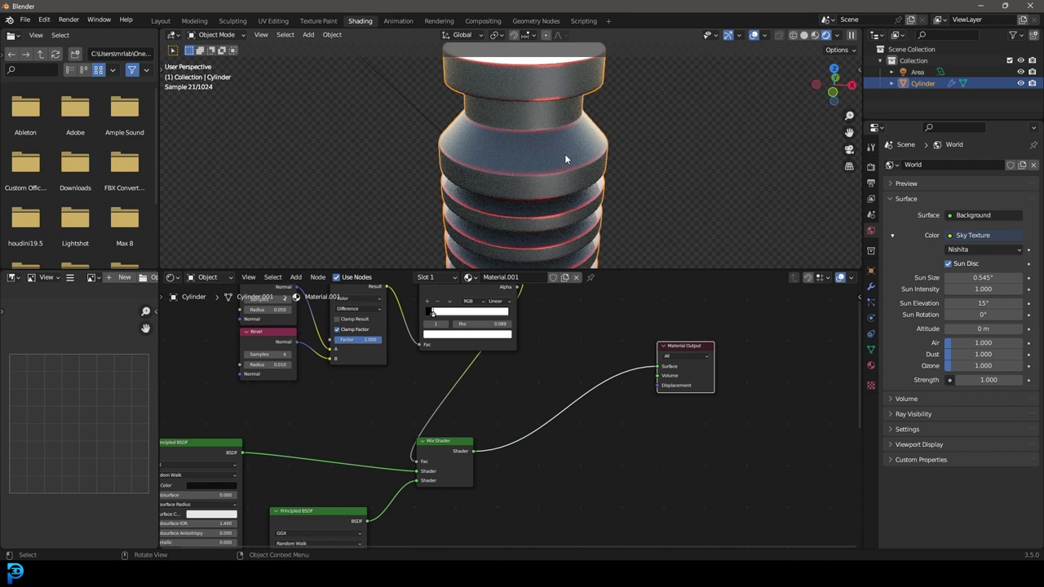
scroll(565, 154, "down", 5)
Add a camera, look through it and move it along its local Z axis to frame the cylinder
key("shift+a")
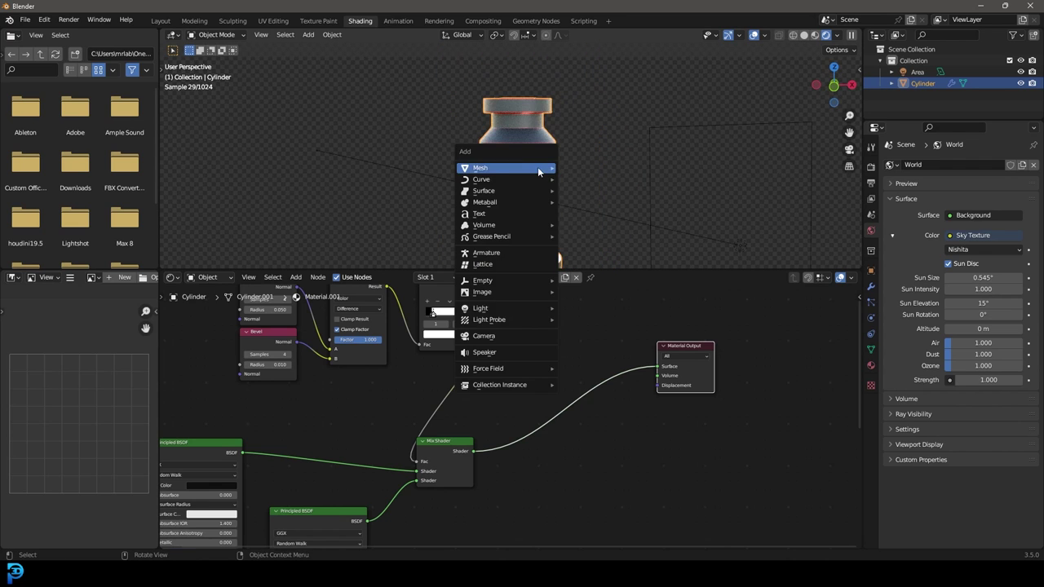
left_click(483, 335)
key("KP_0")
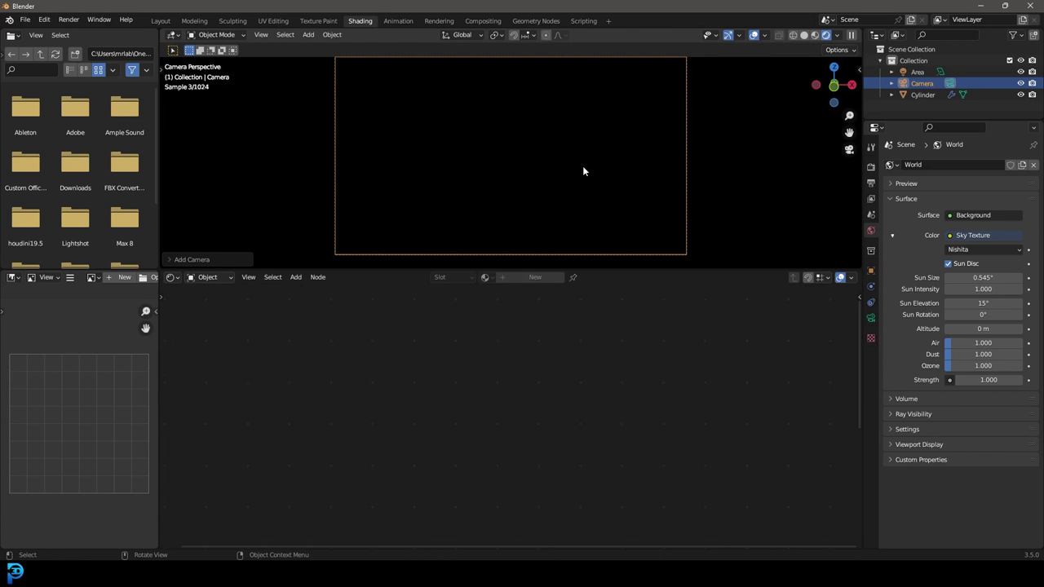
key("g")
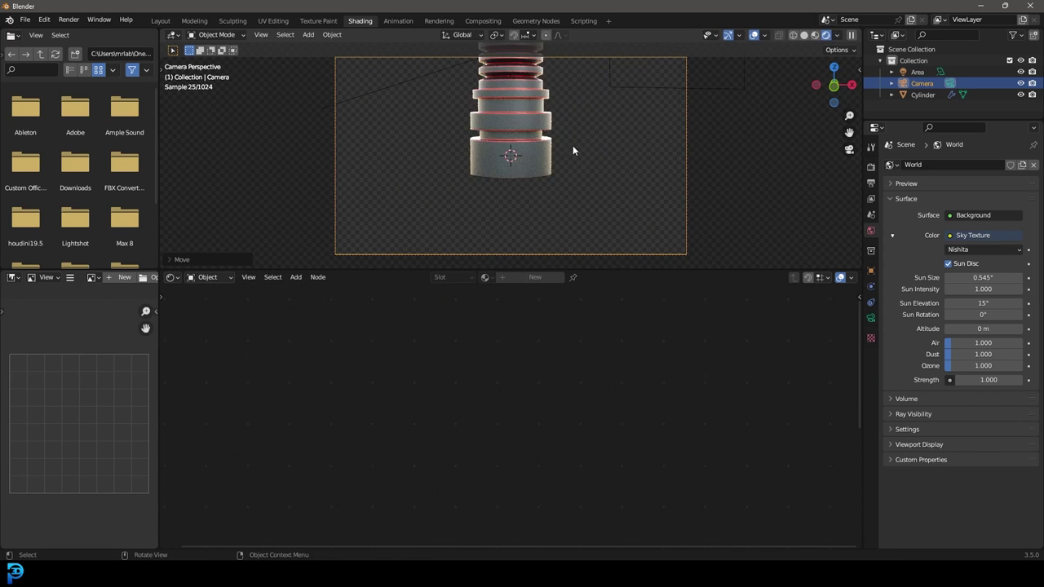
key("z")
key("z")
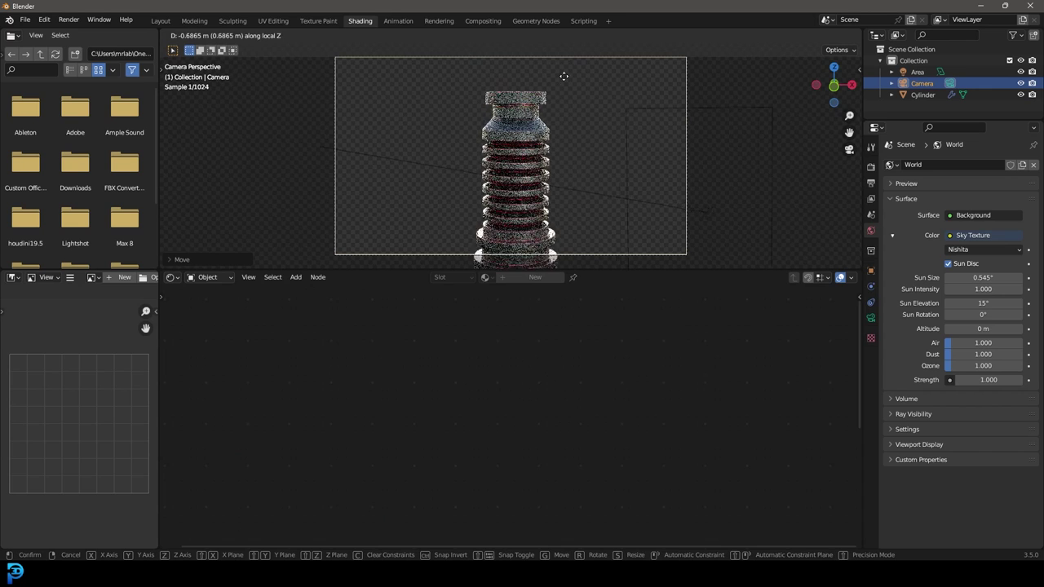
left_click(569, 253)
Select the cylinder and add a Noise Texture node whose Fac drives the upper Bevel node's Radius
scroll(546, 147, "up", 3)
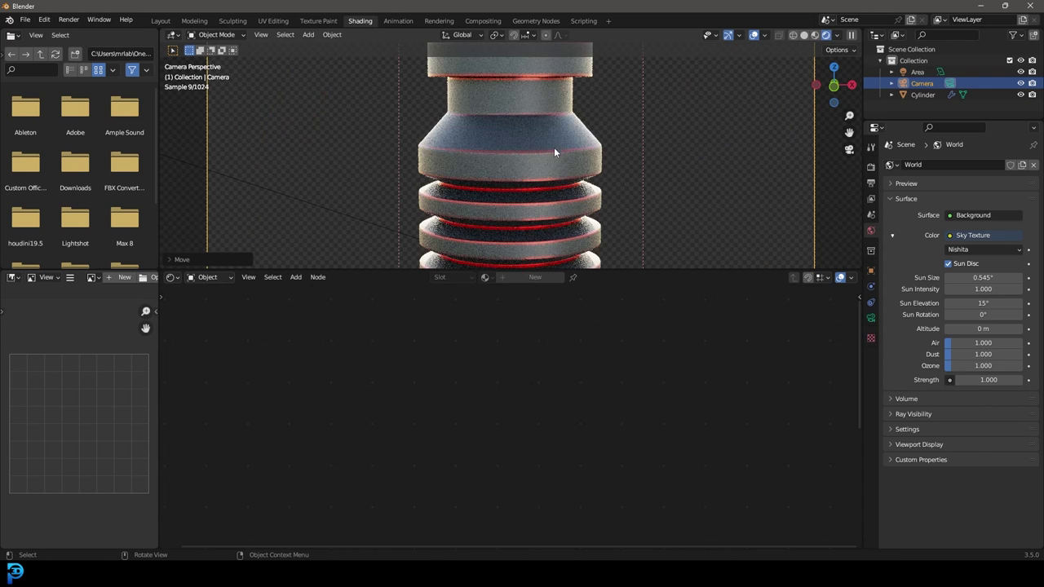
left_click(572, 151)
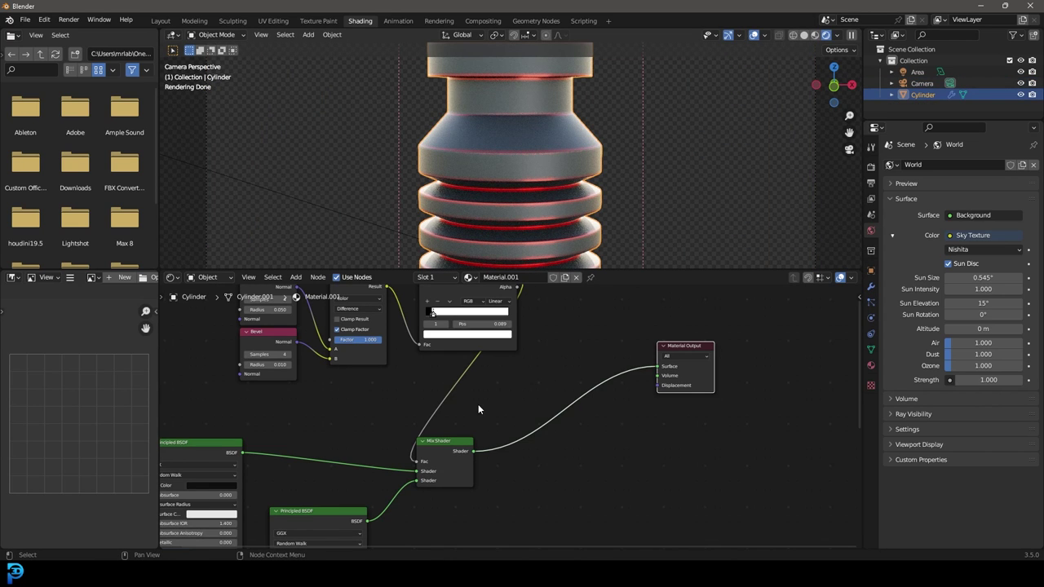
middle_click_drag(374, 398, 670, 473)
scroll(507, 444, "up", 1)
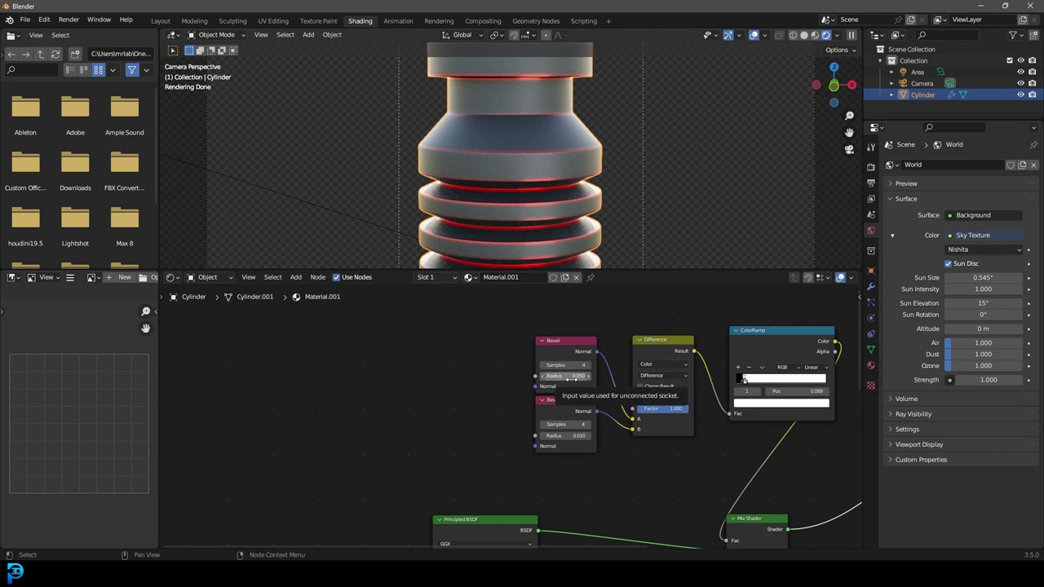
scroll(509, 380, "up", 1)
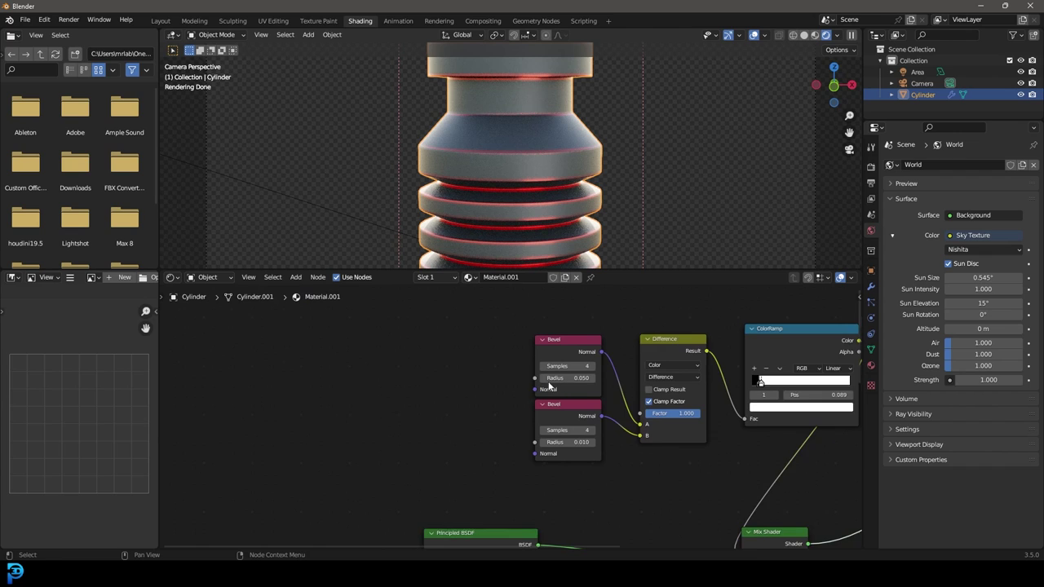
scroll(538, 380, "up", 2)
left_click_drag(540, 369, 397, 339)
type("nois")
left_click(341, 359)
left_click(264, 357)
Insert a ColorRamp between the Noise Texture and the upper Bevel node, and preview its Color on the cylinder
key("shift+a")
left_click(431, 341)
type("color")
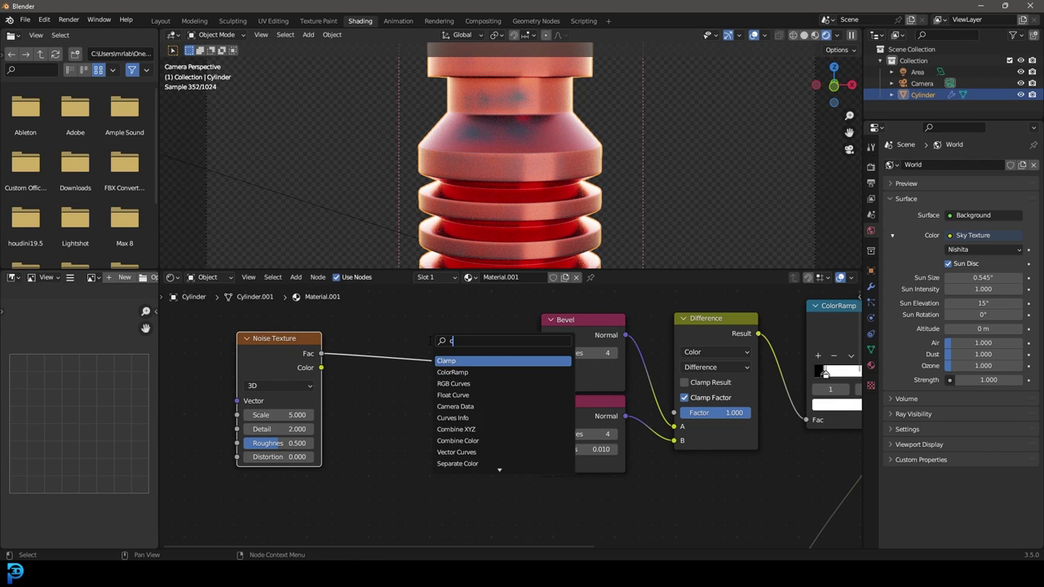
key("Return")
left_click(439, 359)
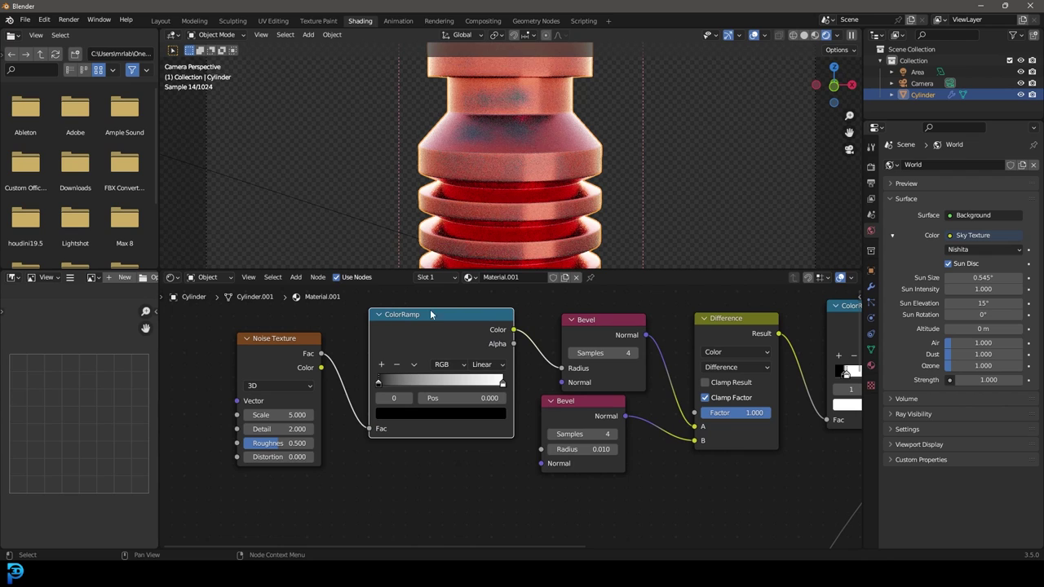
left_click(457, 337, "ctrl+shift")
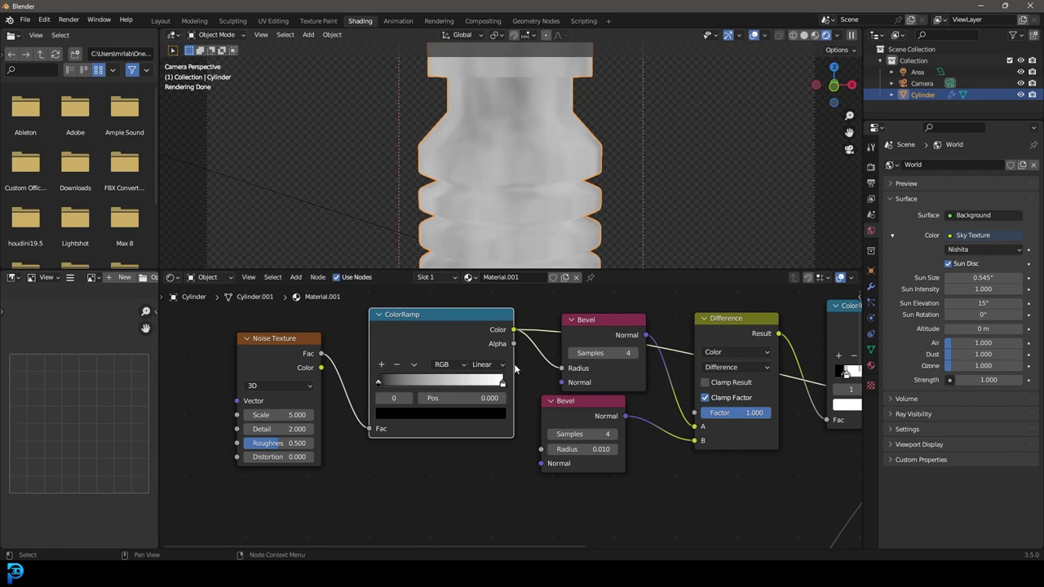
Invert and tighten the noise ColorRamp, with the white stop at about 0.356 and the black stop slightly after it
scroll(508, 365, "down", 1)
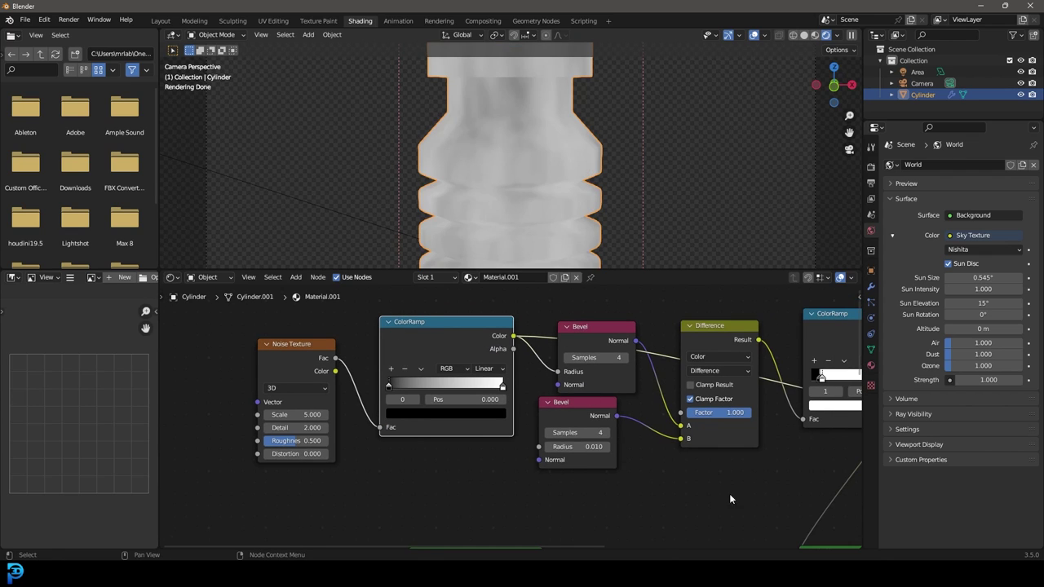
scroll(729, 493, "down", 1)
scroll(754, 480, "down", 1)
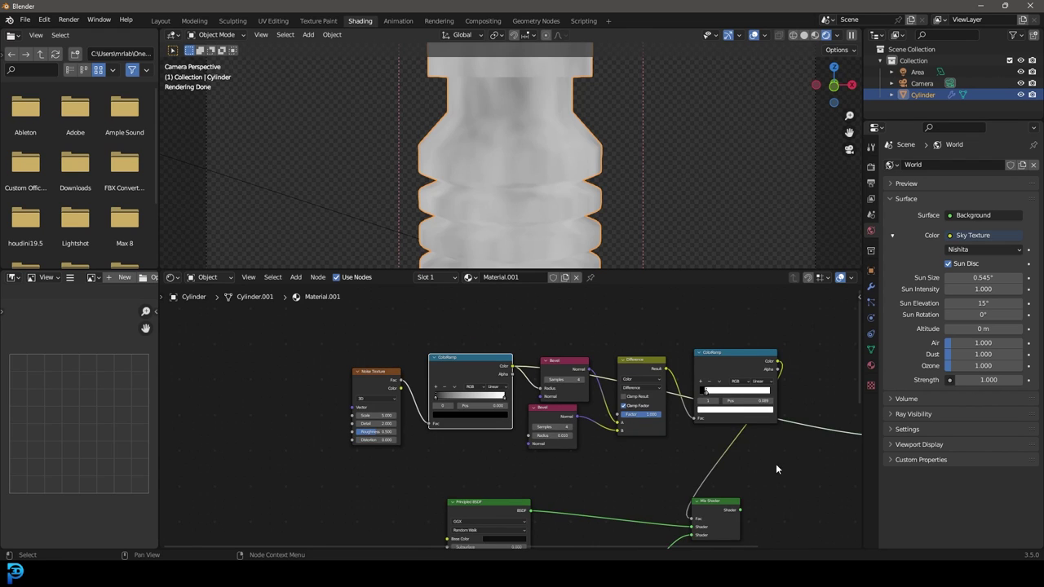
middle_click_drag(776, 467, 710, 452)
middle_click_drag(507, 459, 665, 467)
scroll(492, 398, "up", 2)
middle_click_drag(539, 335, 526, 349)
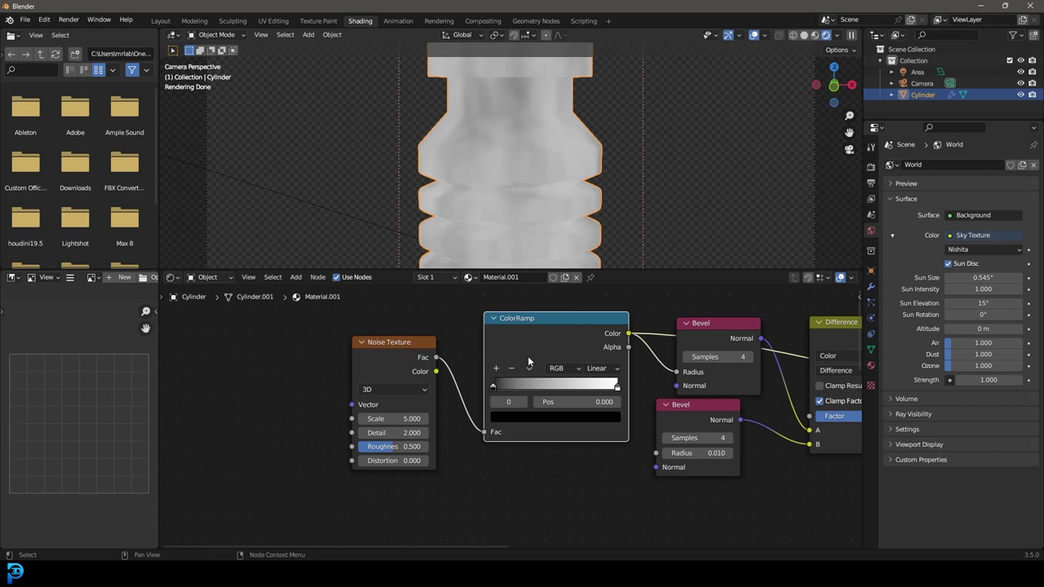
left_click_drag(494, 385, 538, 387)
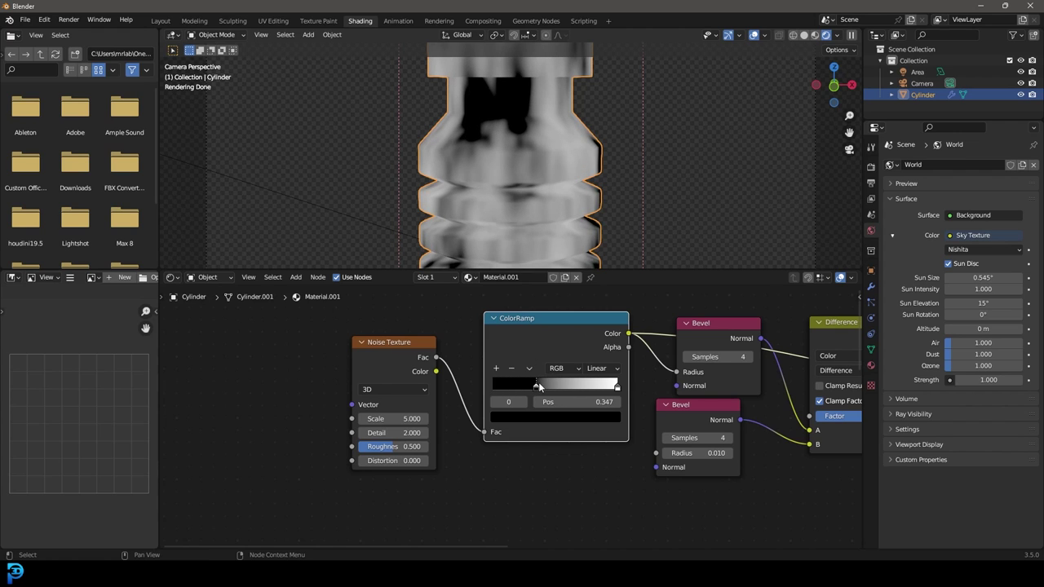
left_click_drag(616, 385, 553, 390)
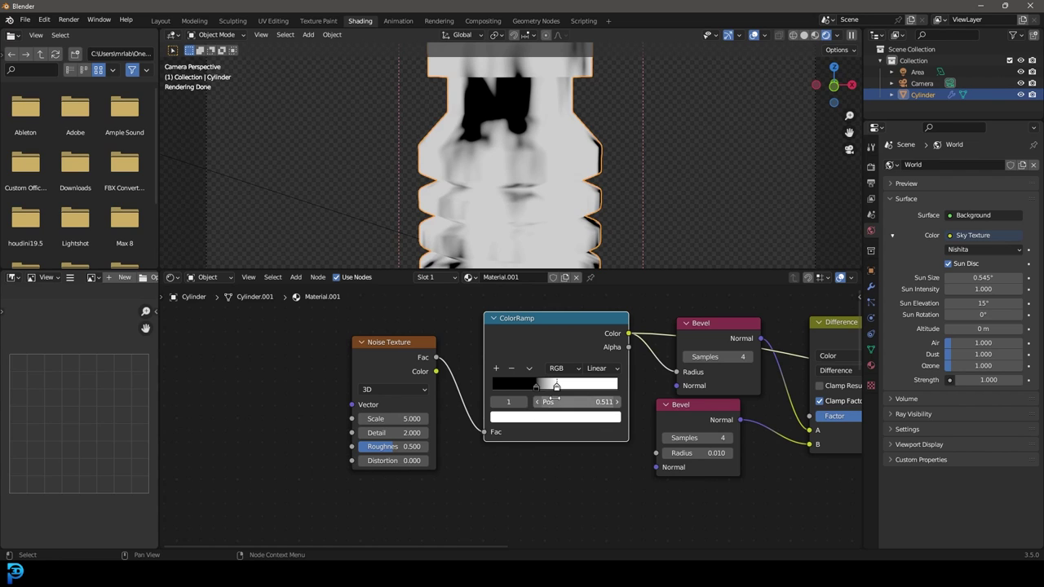
mouse_move(558, 388)
left_mouse_down()
mouse_move(530, 388)
mouse_move(555, 388)
mouse_move(540, 390)
left_mouse_up()
left_click(537, 388)
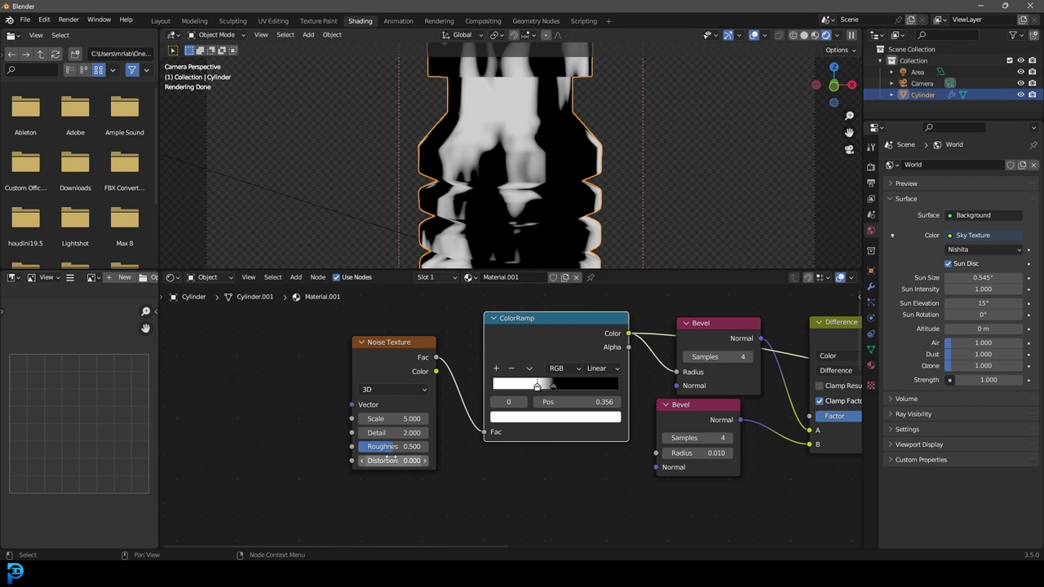
Set the Noise Texture's Detail to 15 and its Roughness to 1.000
left_click(380, 433)
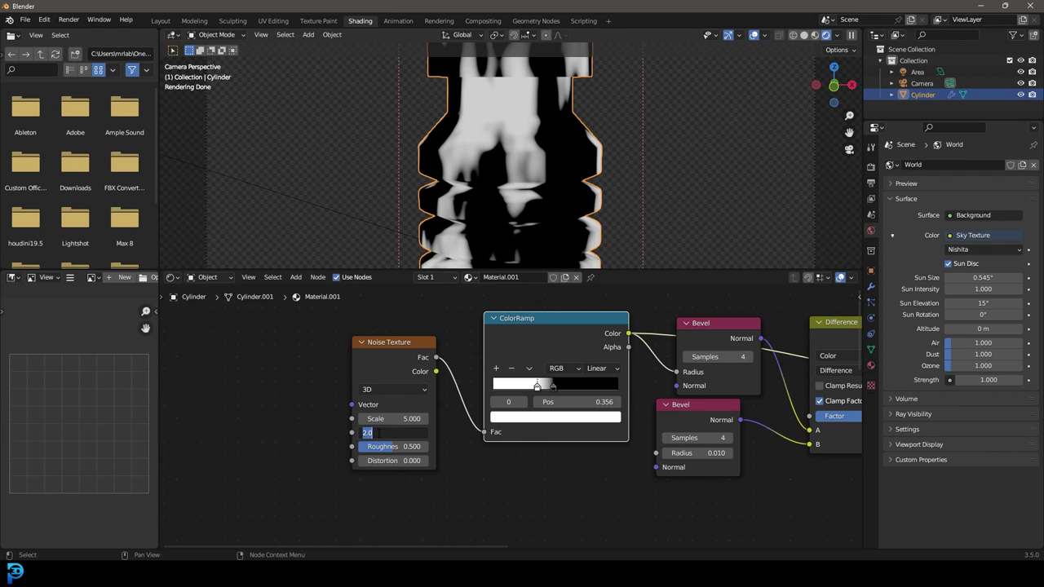
type("15")
key("Return")
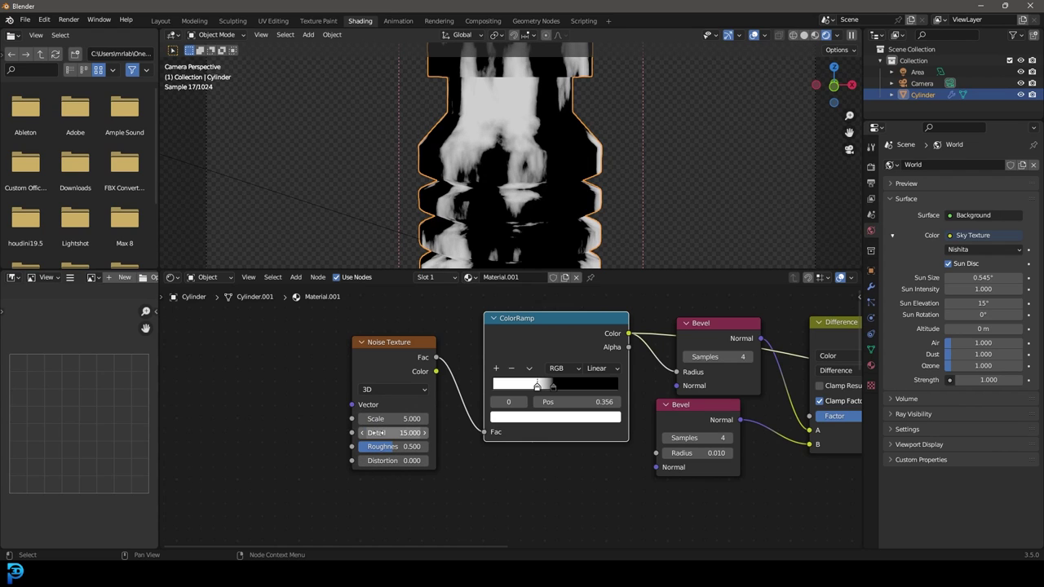
left_click_drag(379, 448, 461, 449)
Move the noise ColorRamp's white stop to about 0.427 and set the Noise Texture's Scale to 22
scroll(600, 423, "up", 2)
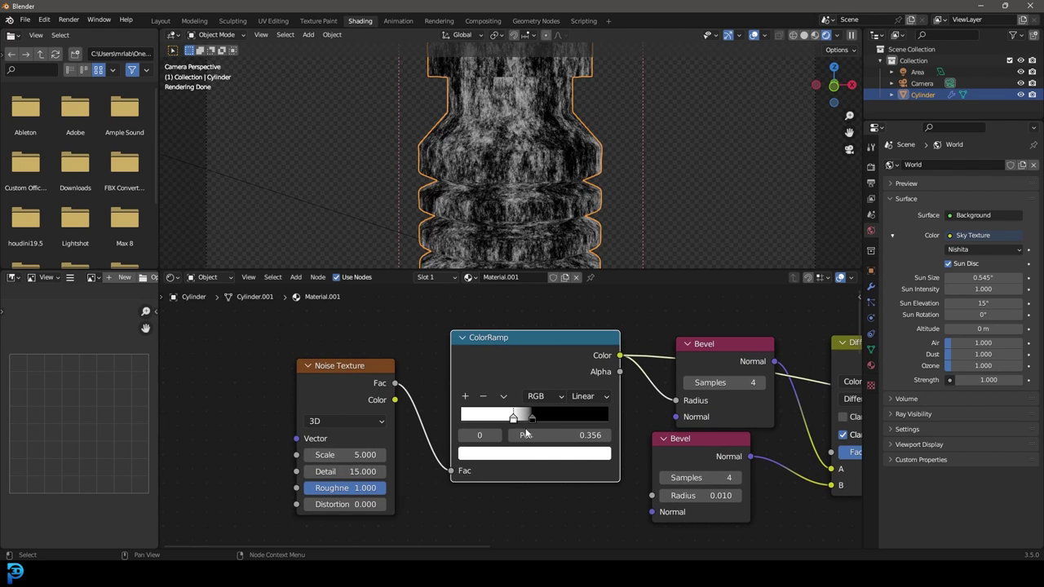
mouse_move(519, 419)
left_mouse_down()
mouse_move(506, 418)
mouse_move(531, 422)
mouse_move(510, 419)
mouse_move(523, 419)
left_mouse_up()
left_click(347, 455)
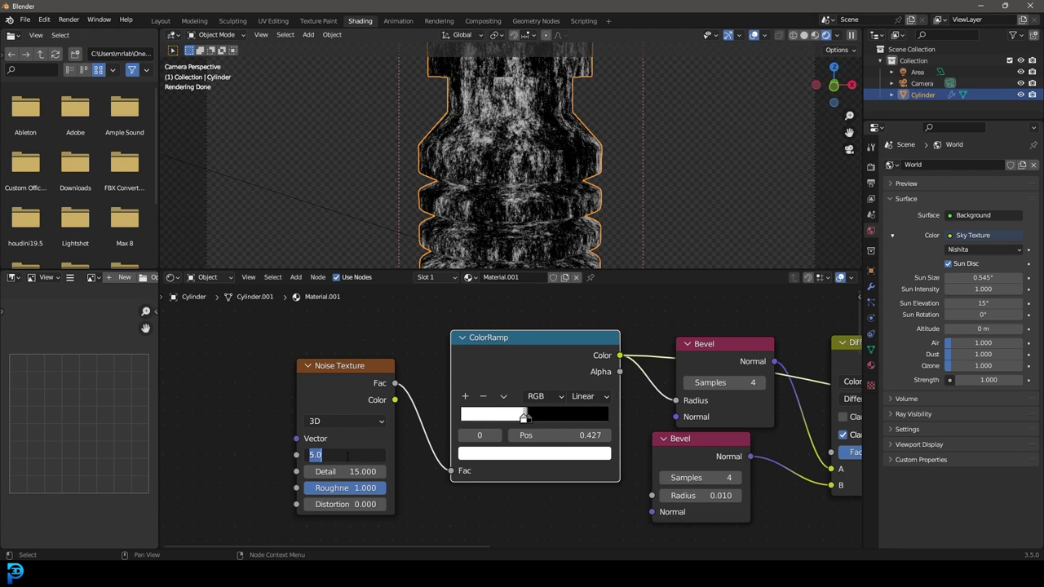
type("22")
key("Return")
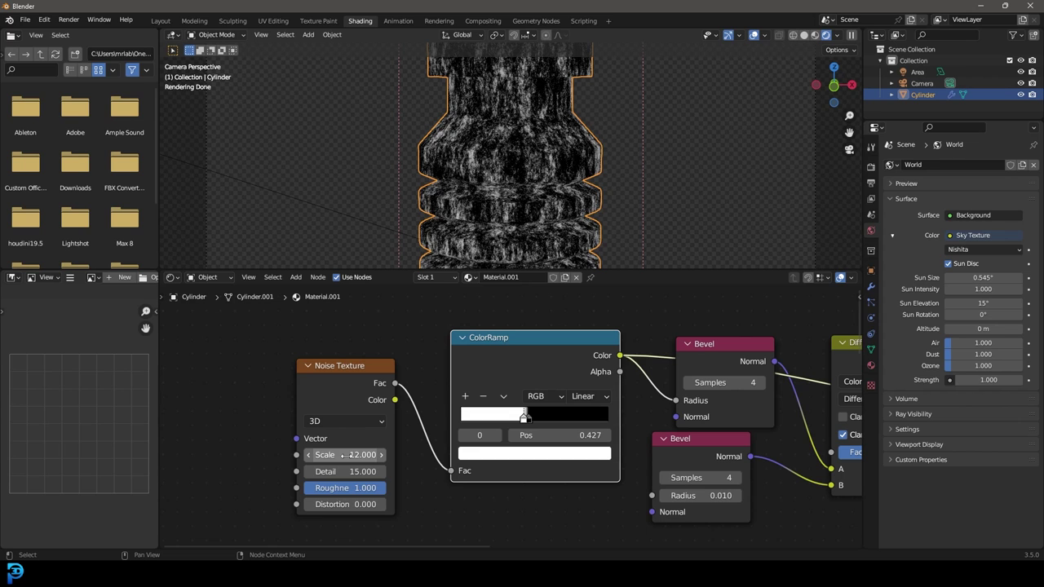
Set the Noise Texture's Scale to 17.1 and reconnect the Mix Shader's output to the Material Output's Surface
left_click_drag(351, 455, 407, 455)
scroll(634, 380, "down", 1)
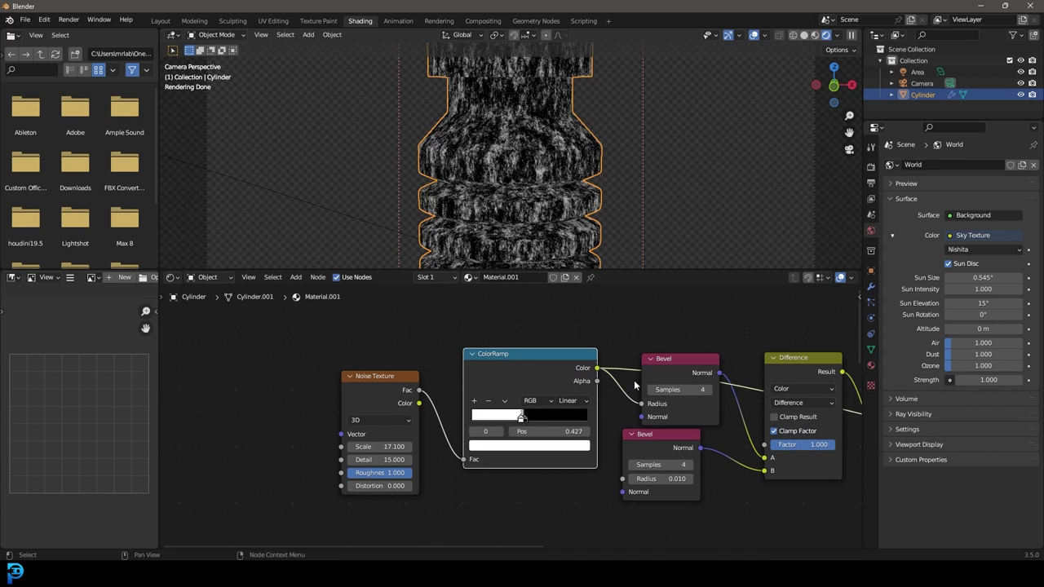
scroll(587, 364, "down", 2)
middle_click_drag(683, 334, 598, 320)
scroll(537, 365, "up", 1)
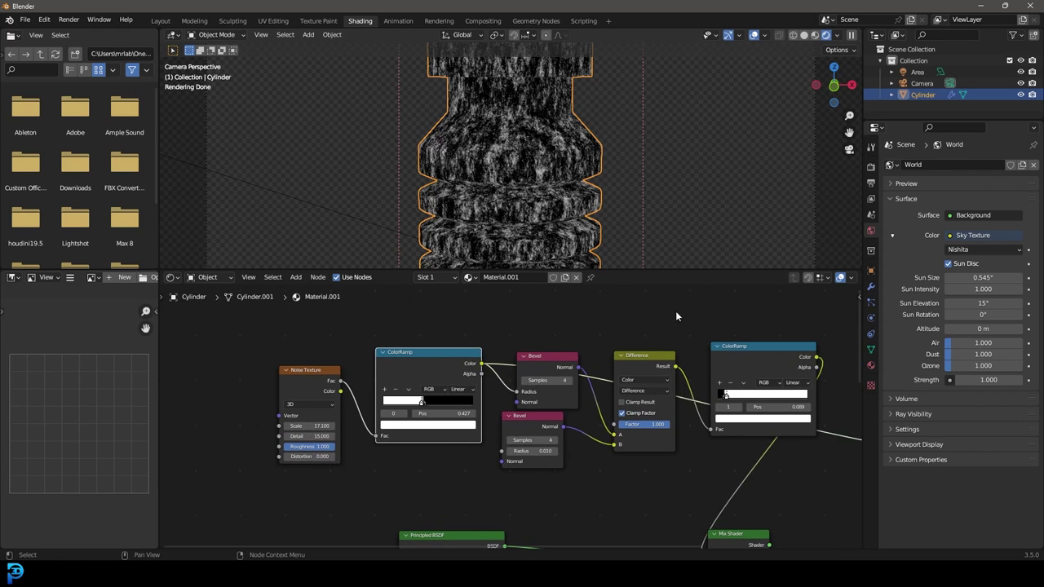
middle_click_drag(680, 309, 557, 337)
scroll(558, 338, "up", 1)
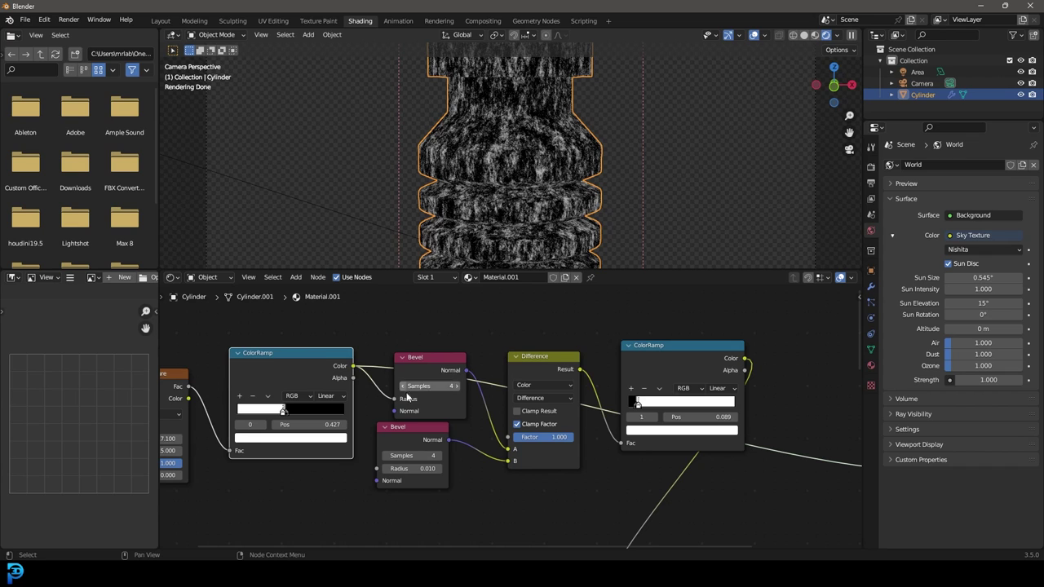
middle_click_drag(799, 370, 575, 286)
left_click_drag(454, 517, 685, 410)
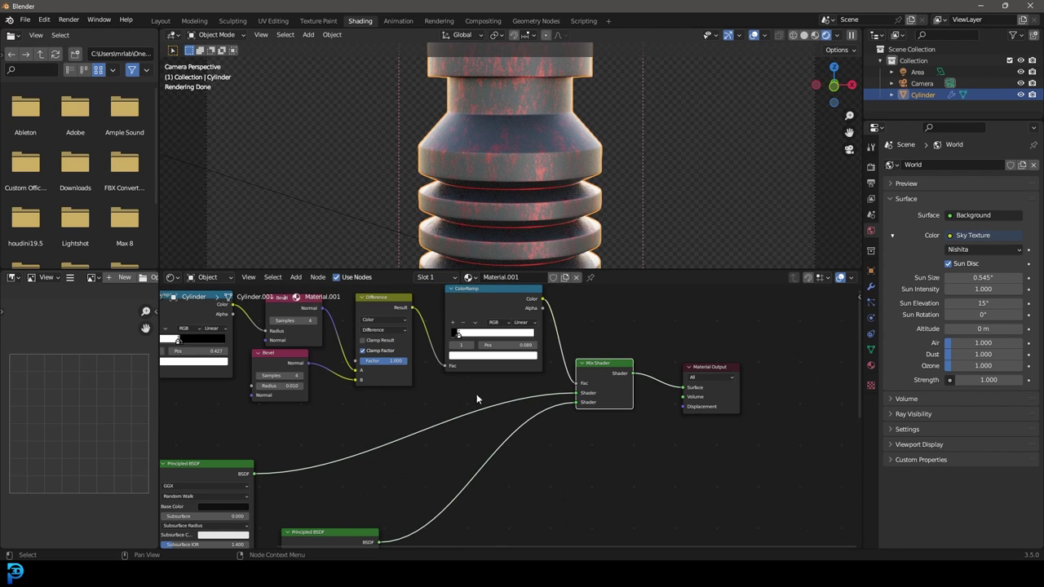
Move the Noise Texture and its ColorRamp together away from the upper Bevel node to free space between them
middle_click_drag(476, 394, 630, 429)
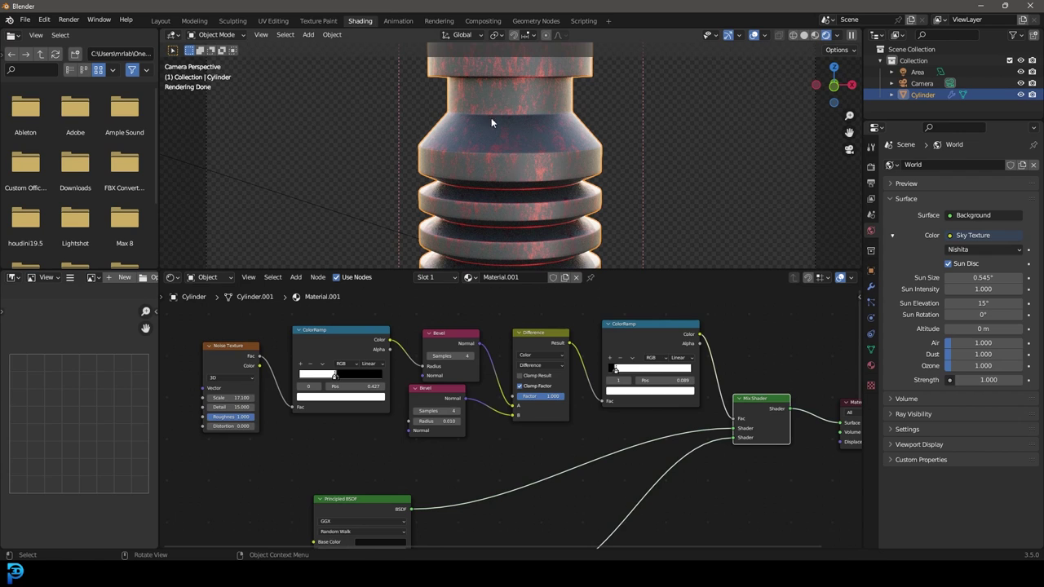
middle_click_drag(337, 461, 508, 473)
scroll(508, 473, "up", 1)
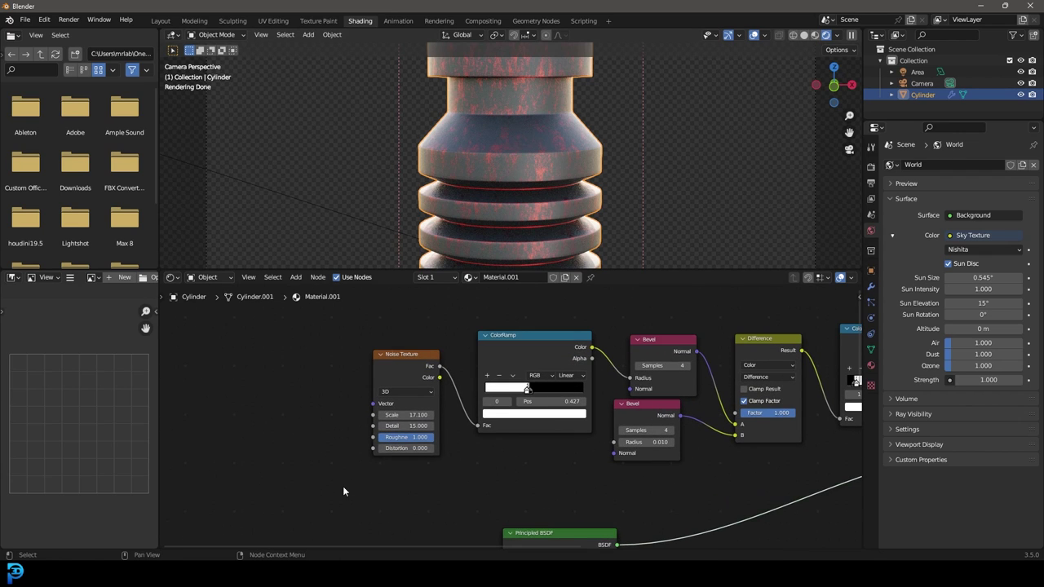
left_click(461, 364)
left_click_drag(510, 457, 416, 351)
key("g")
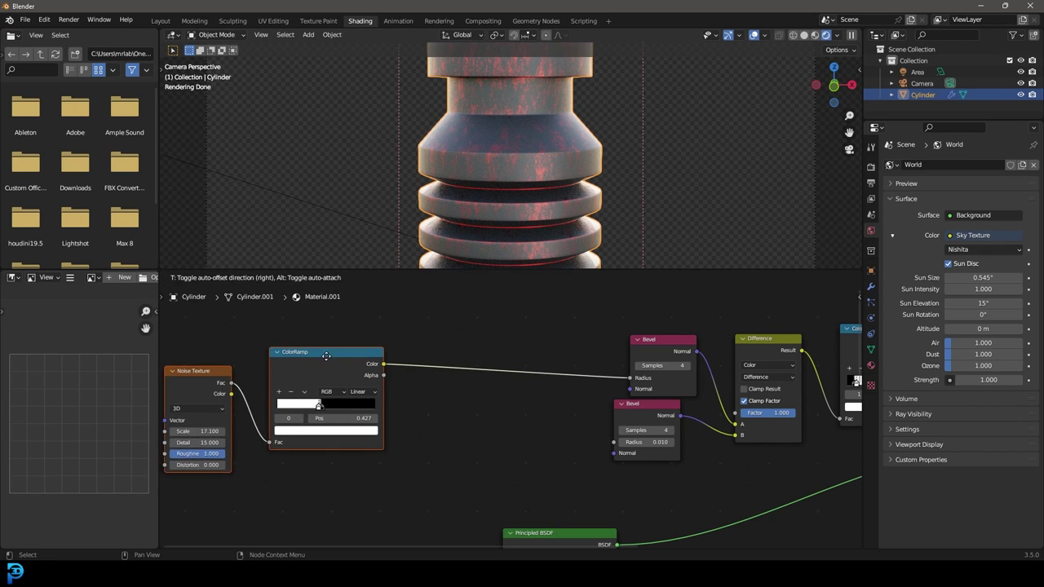
left_click(420, 353)
Insert a Map Range node between the noise ColorRamp's Color and the upper Bevel's Radius
key("shift+a")
left_click(486, 343)
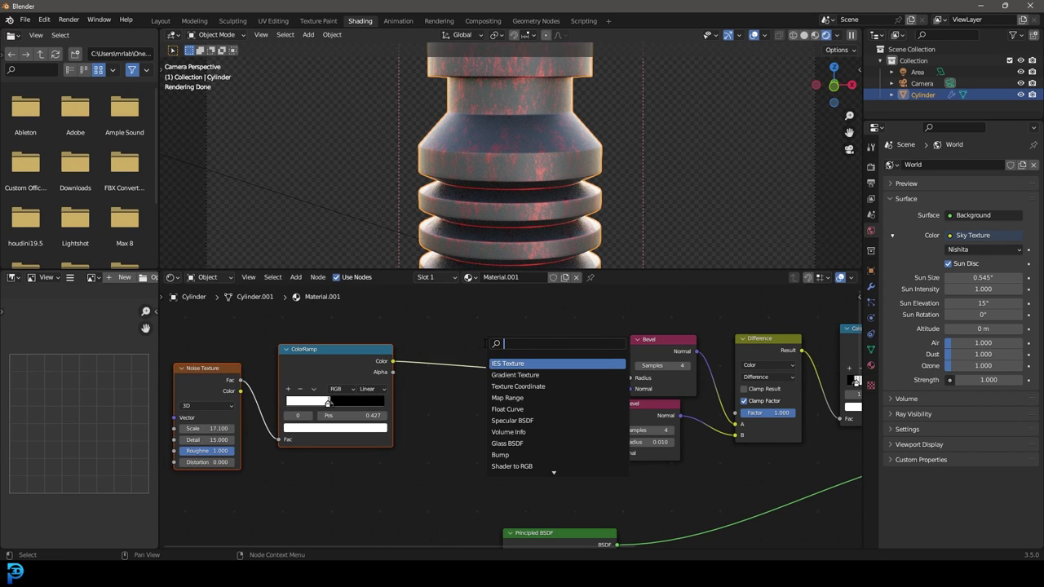
type("map rang")
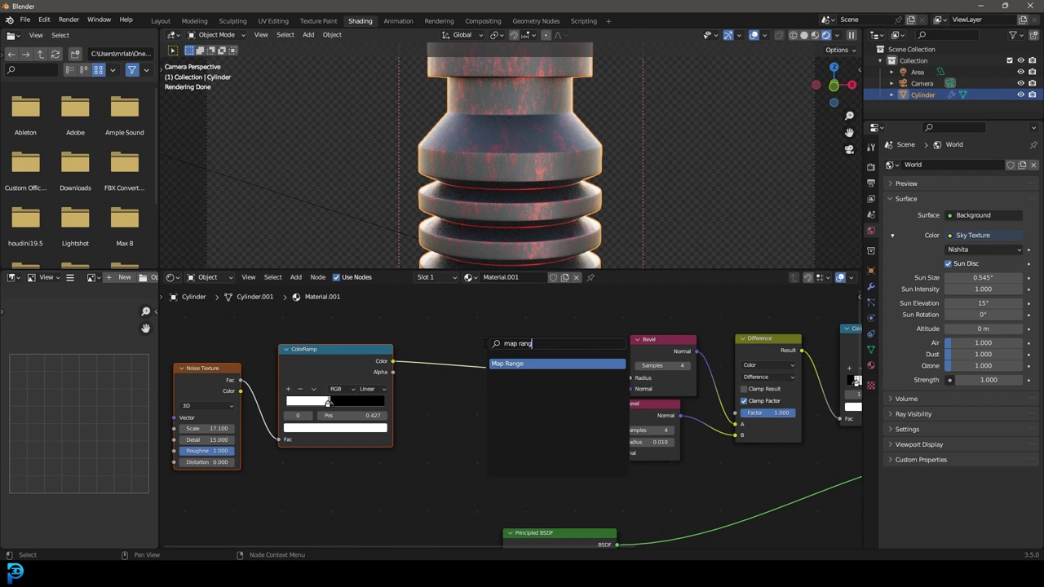
left_click(524, 363)
left_click(535, 389)
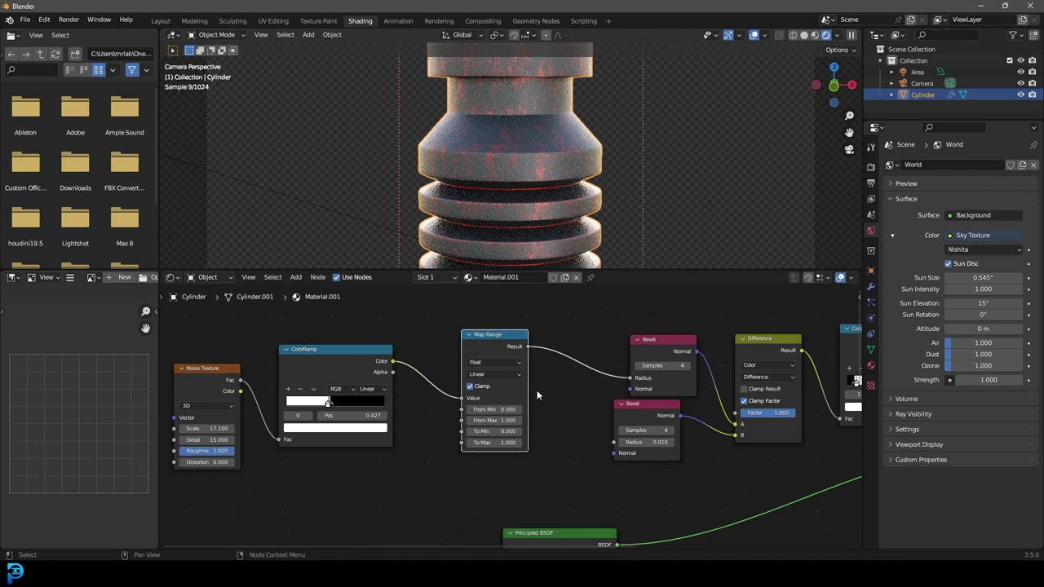
Try To Max values of 0.05 and 0.1 on the Map Range node
scroll(488, 451, "up", 1)
scroll(491, 458, "up", 2)
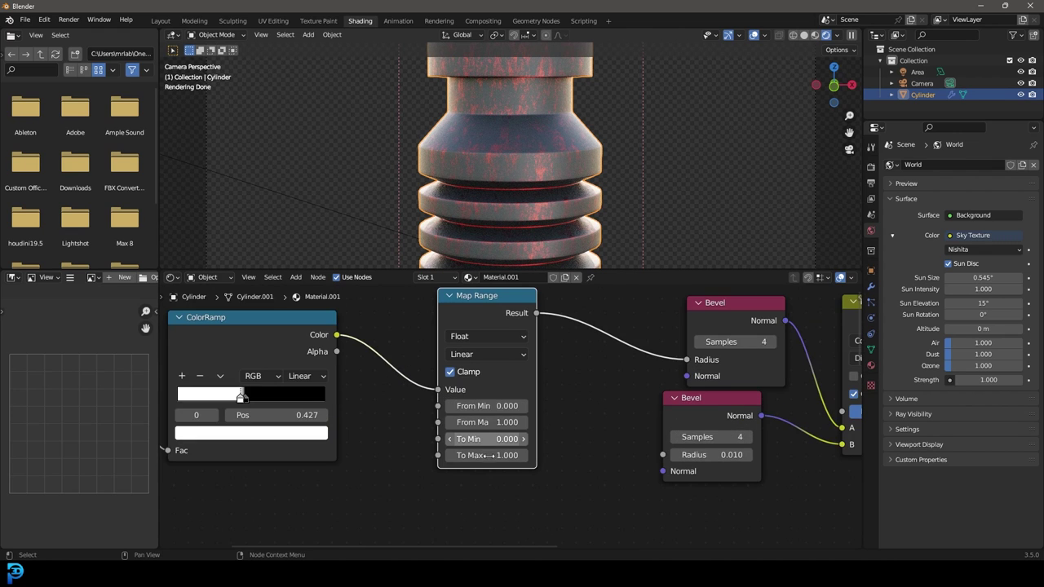
left_click(487, 455)
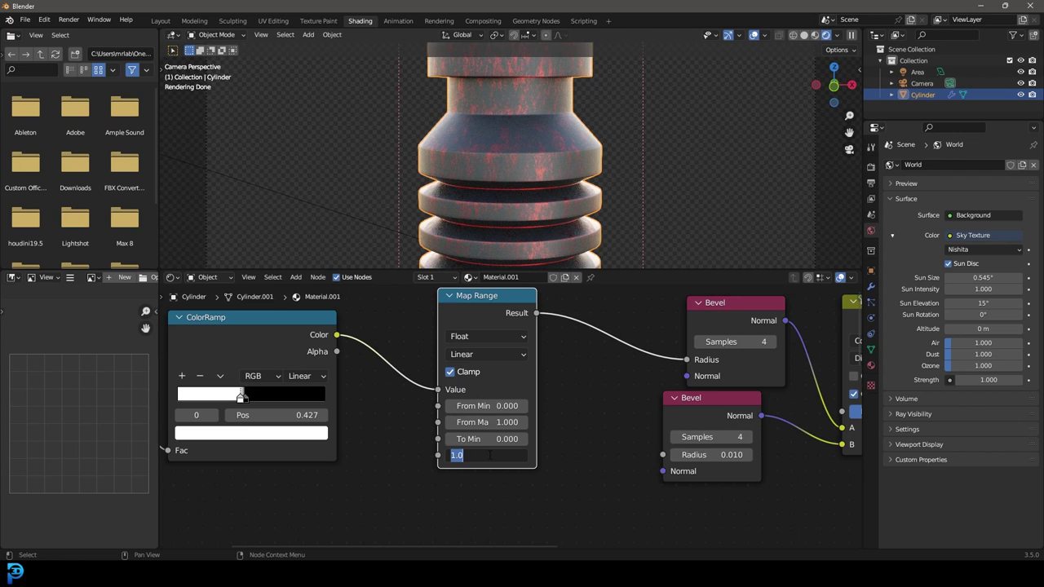
key("BackSpace")
type(".05")
key("Return")
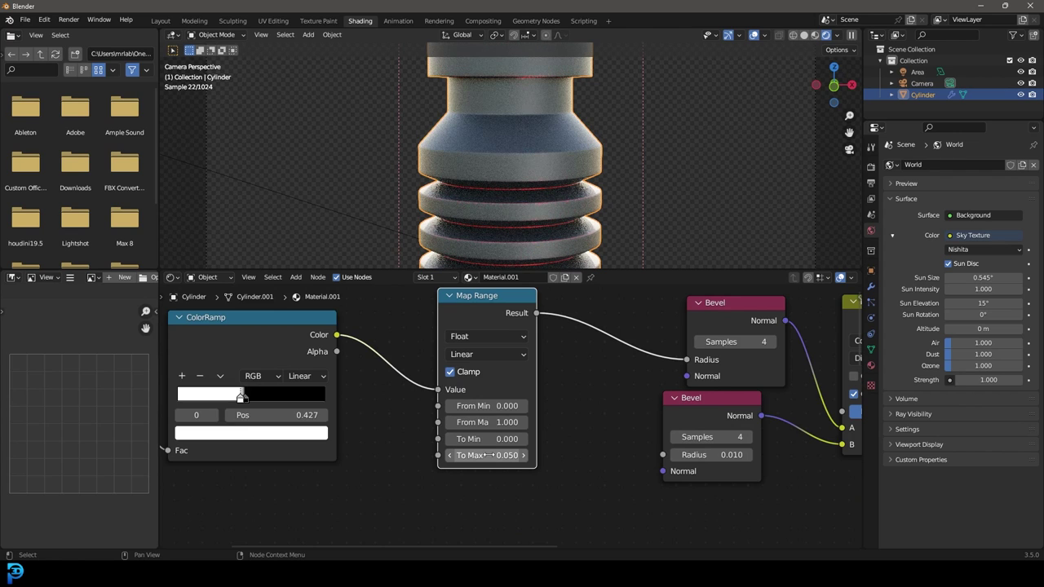
left_click(487, 455)
type("0.1")
key("Return")
Try a To Max of 0.5 on the Map Range node, and reduce it to 0.3
left_click(490, 455)
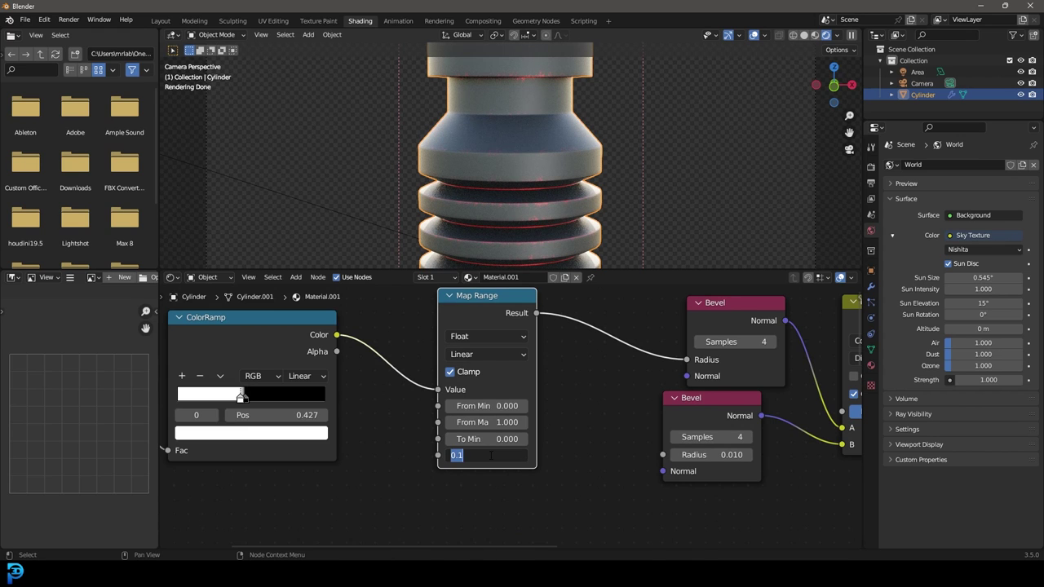
type("0.5")
key("Return")
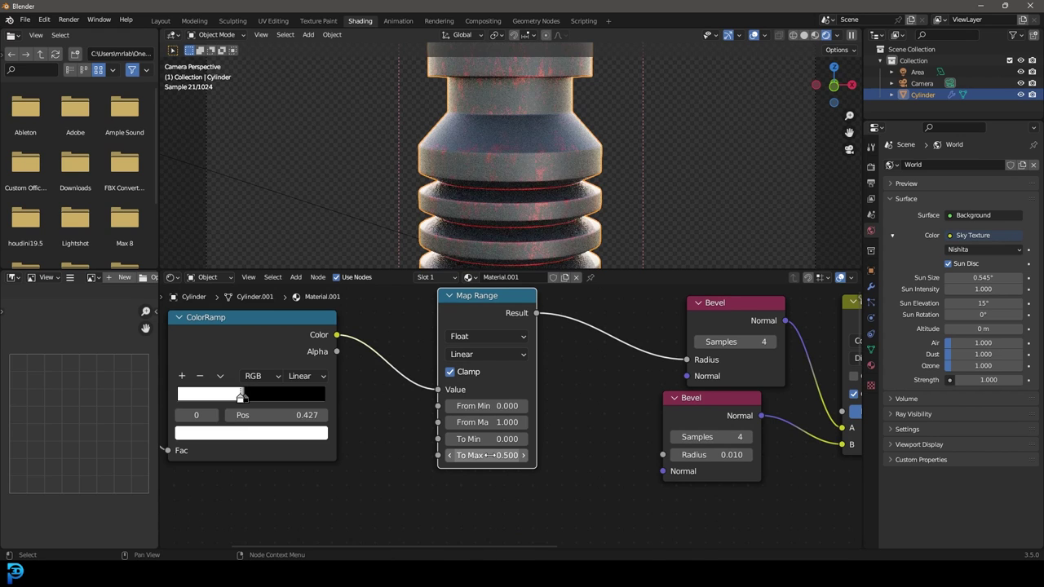
left_click_drag(490, 455, 457, 455)
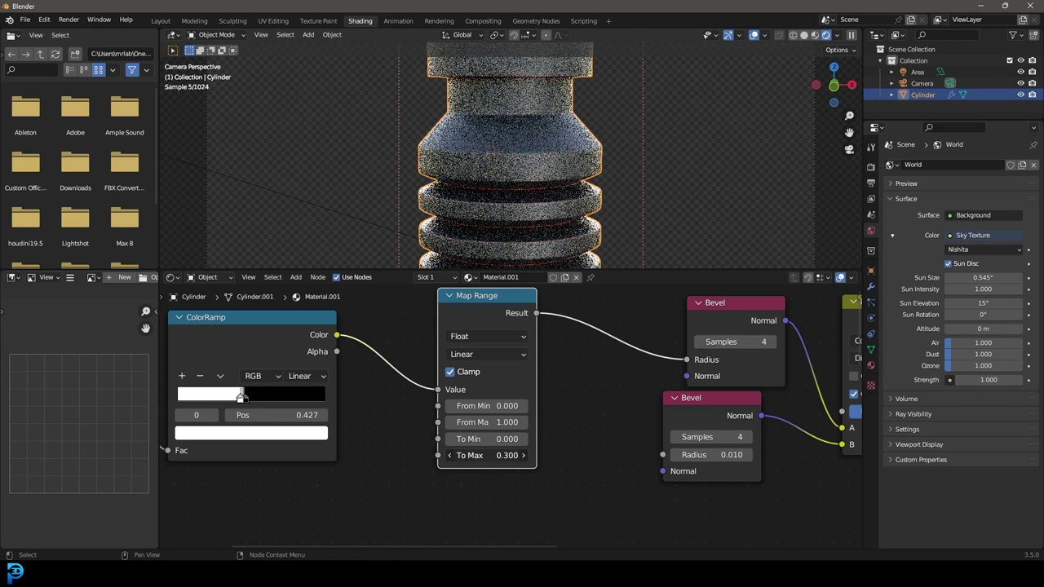
Move the black stop of the noise ColorRamp feeding the Map Range node to 0.533
middle_click_drag(270, 397, 532, 393)
scroll(531, 393, "up", 3)
scroll(492, 396, "up", 1)
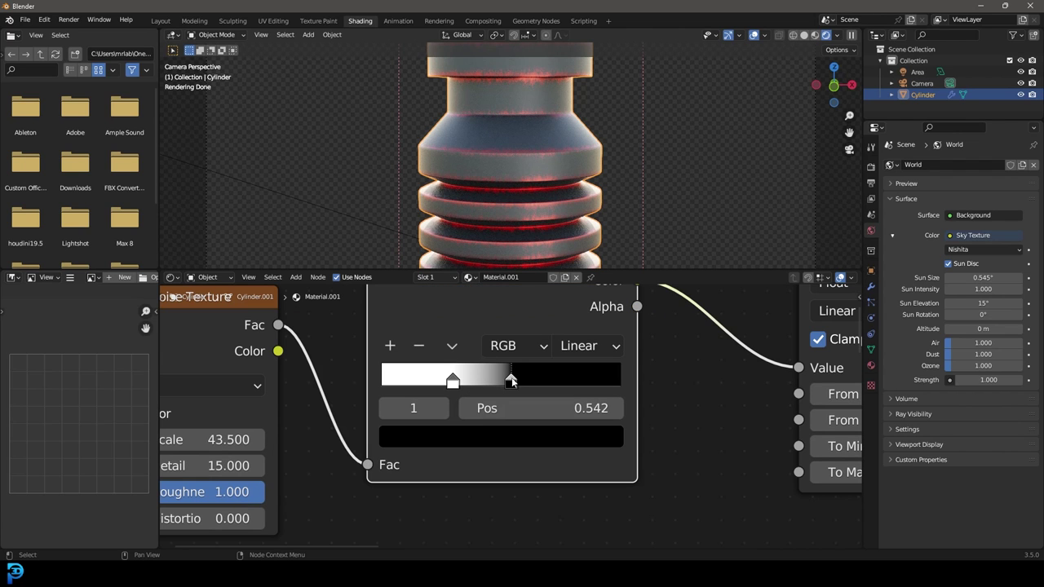
left_click_drag(511, 380, 509, 382)
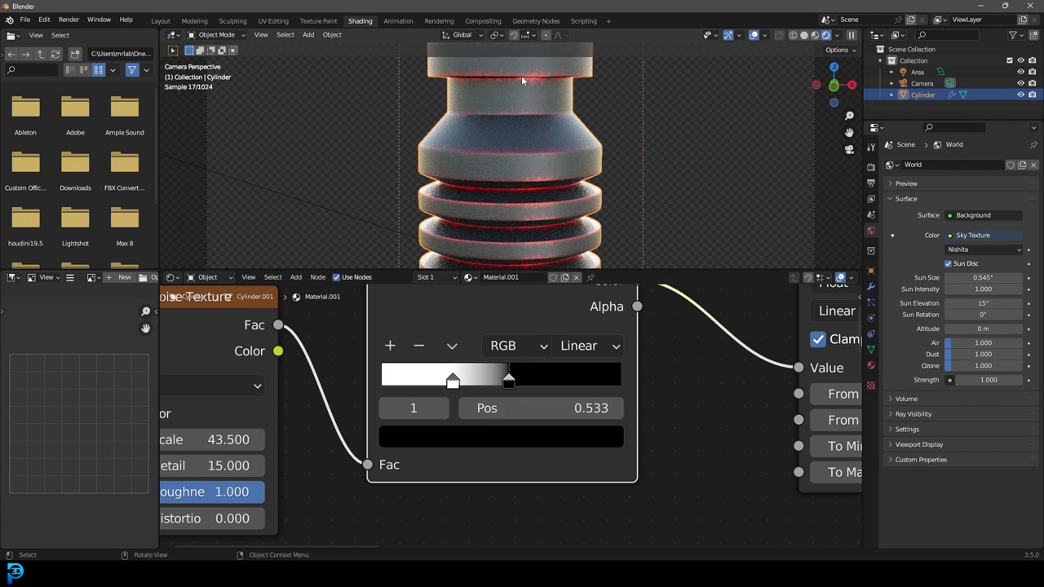
Try a Map Range To Max of 0.2, settle on 0.4, and check the edge wear in the camera view
middle_click_drag(692, 408, 431, 408)
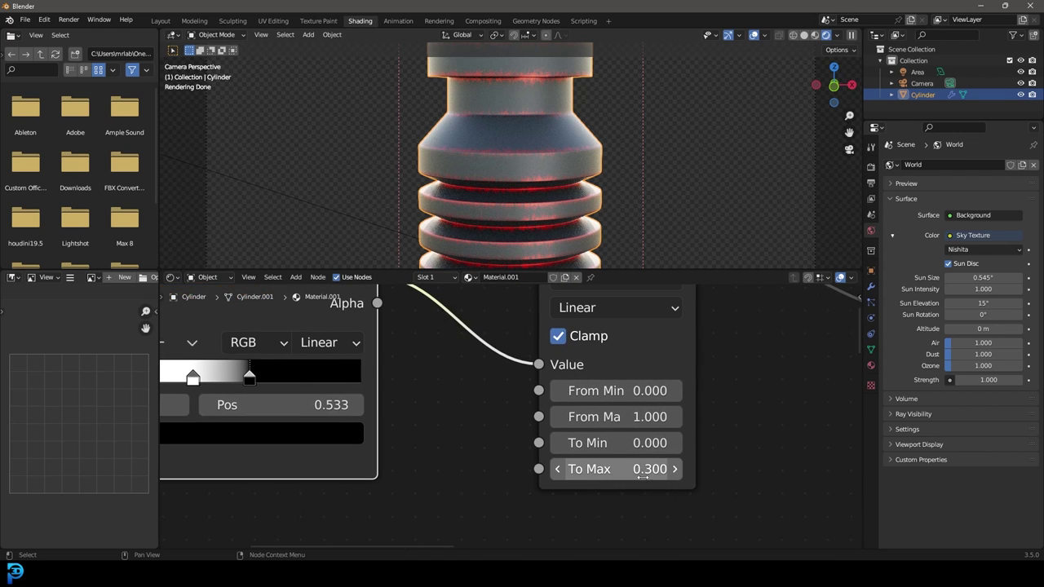
left_click(640, 469)
key("BackSpace")
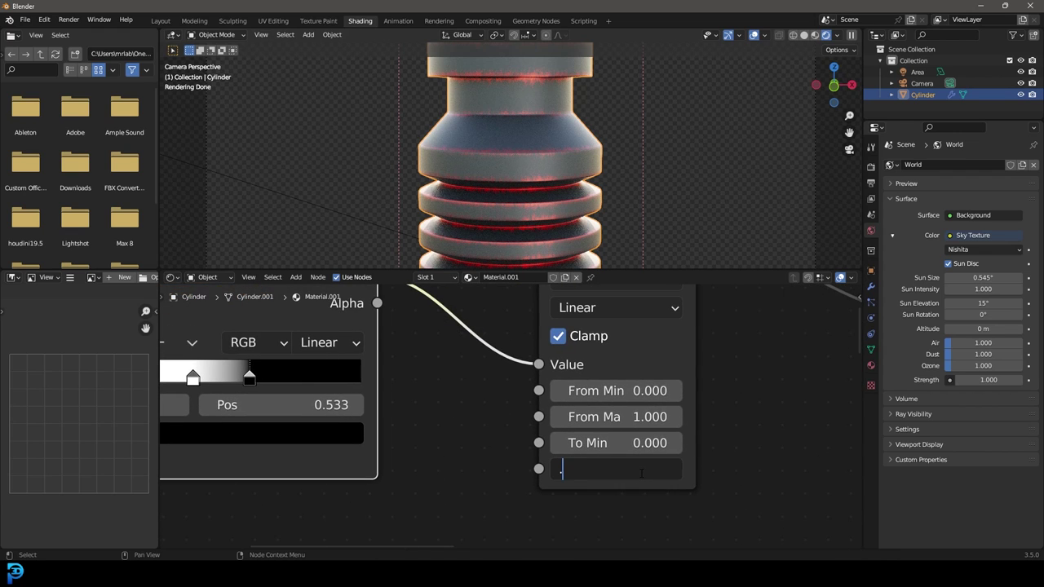
type(".2")
key("Return")
left_click(640, 470)
type(".4")
key("Return")
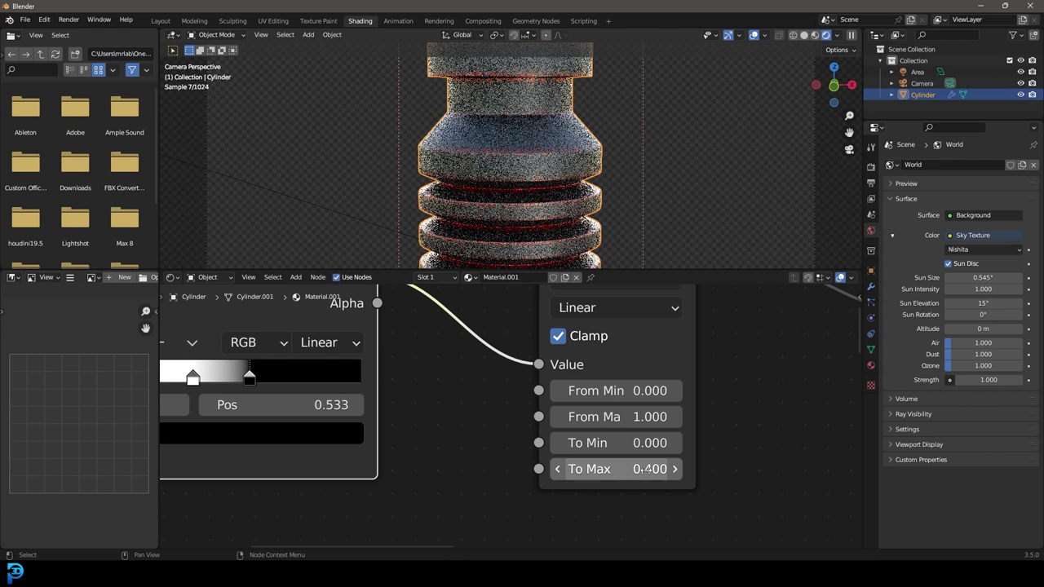
mouse_move(531, 161)
middle_mouse_down()
mouse_move(530, 214)
mouse_move(525, 168)
middle_mouse_up()
key("KP_0")
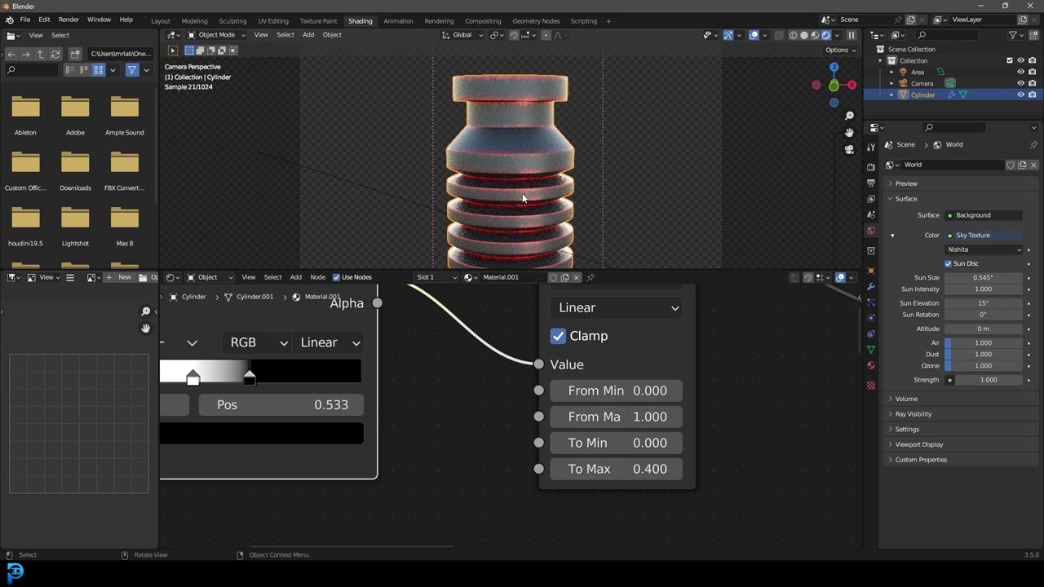
Move the dark Principled BSDF node a little farther from the red one
middle_click_drag(752, 421, 595, 427)
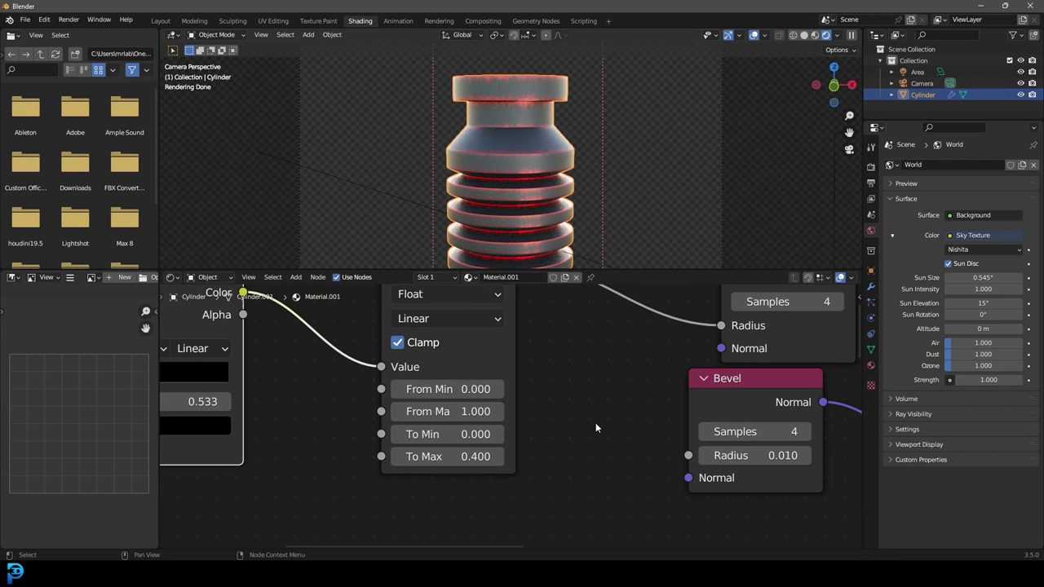
scroll(595, 425, "down", 2)
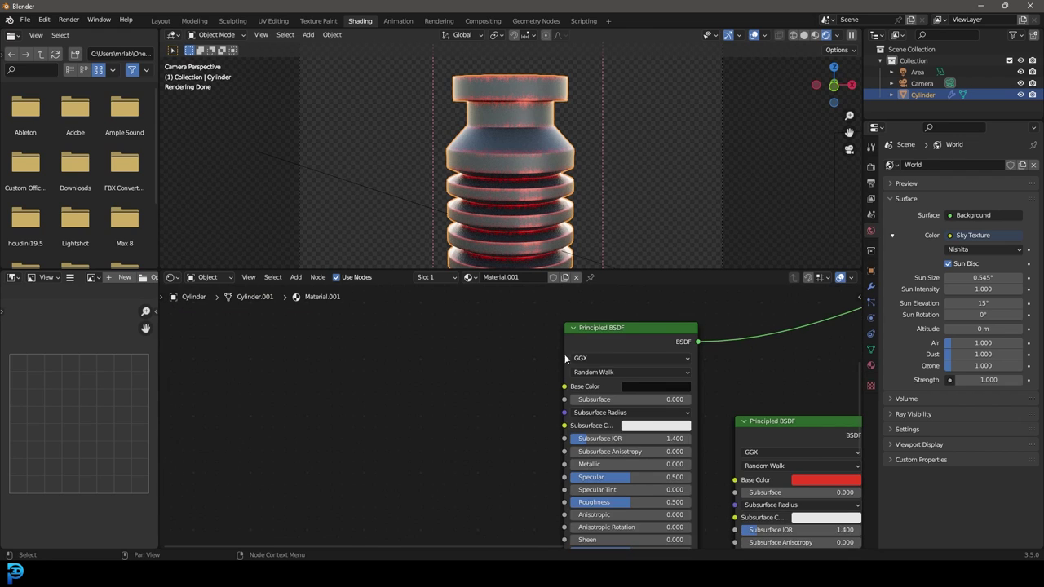
scroll(603, 335, "up", 1)
left_click(600, 338)
left_click_drag(610, 322, 566, 325)
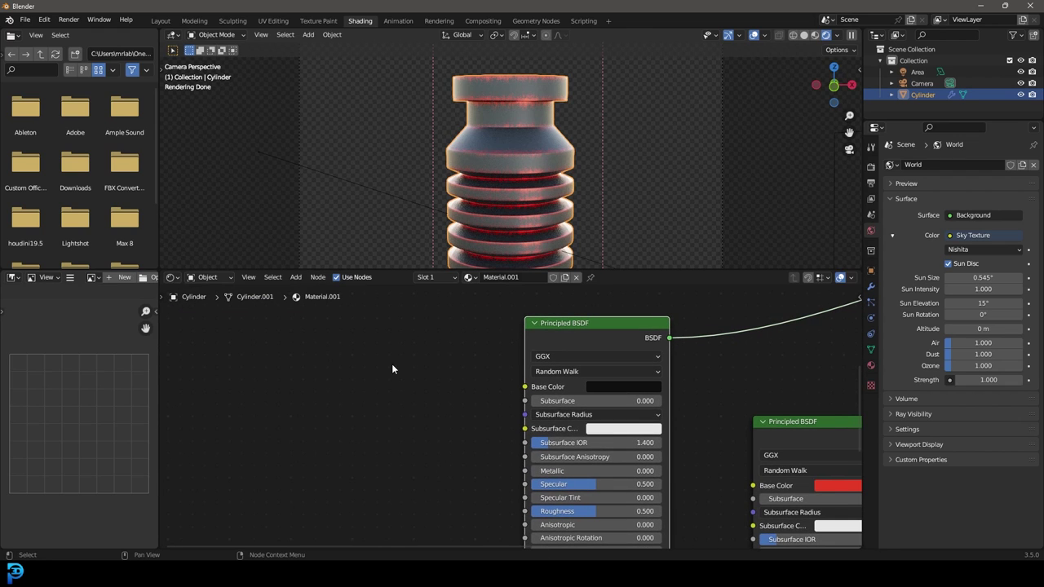
Add a second Noise Texture beside the dark Principled BSDF and connect its Color to that shader's Roughness
key("shift+a")
type("noi")
left_click(404, 377)
left_click(311, 380)
left_click_drag(282, 381, 523, 512)
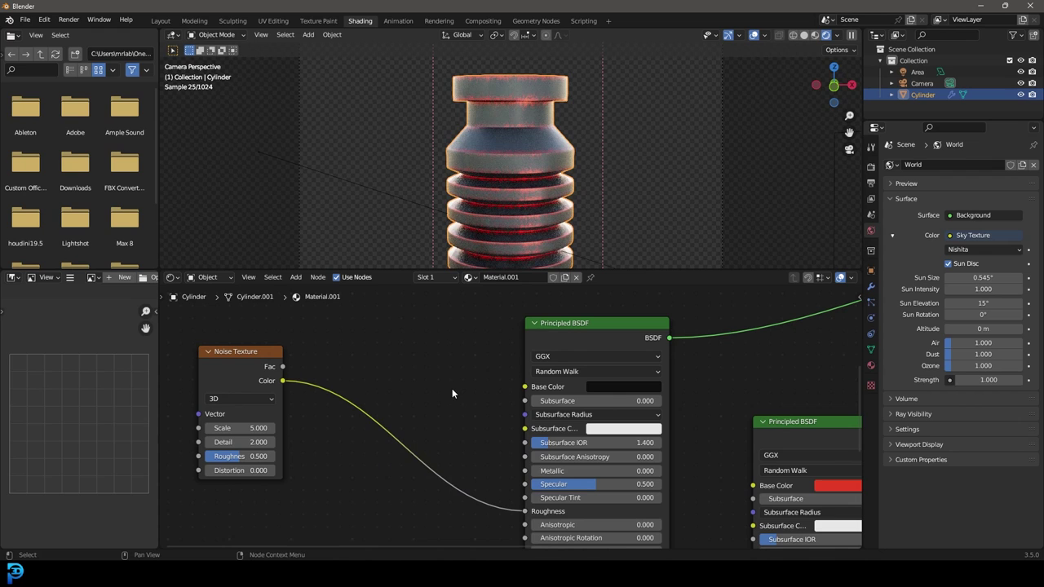
Insert a ColorRamp between the new Noise Texture and Roughness, with the black stop at 0.333 and the white stop at 0.707
key("shift+a")
type("color")
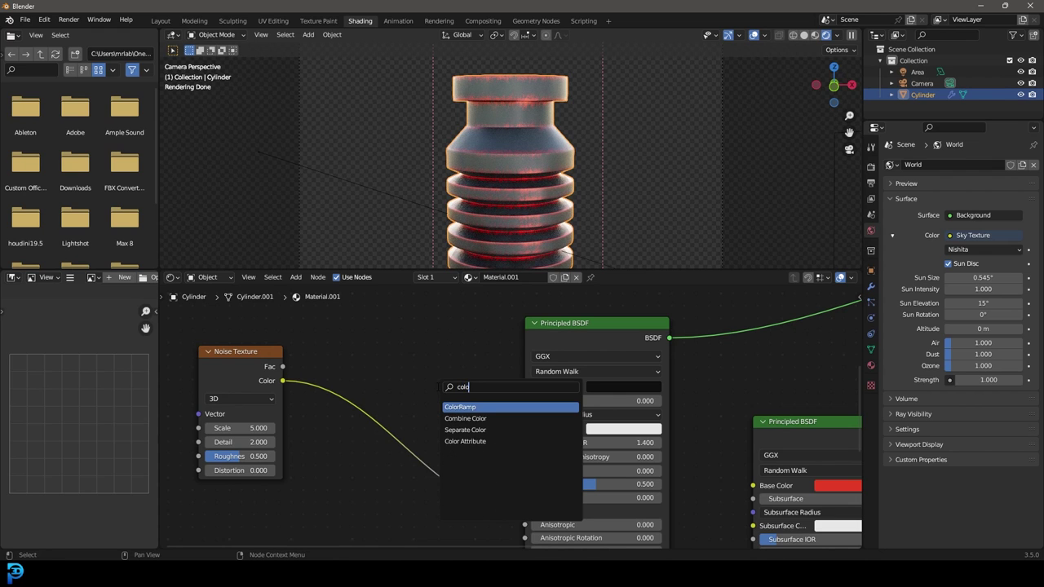
key("Return")
left_click(345, 412)
left_click_drag(342, 454, 383, 455)
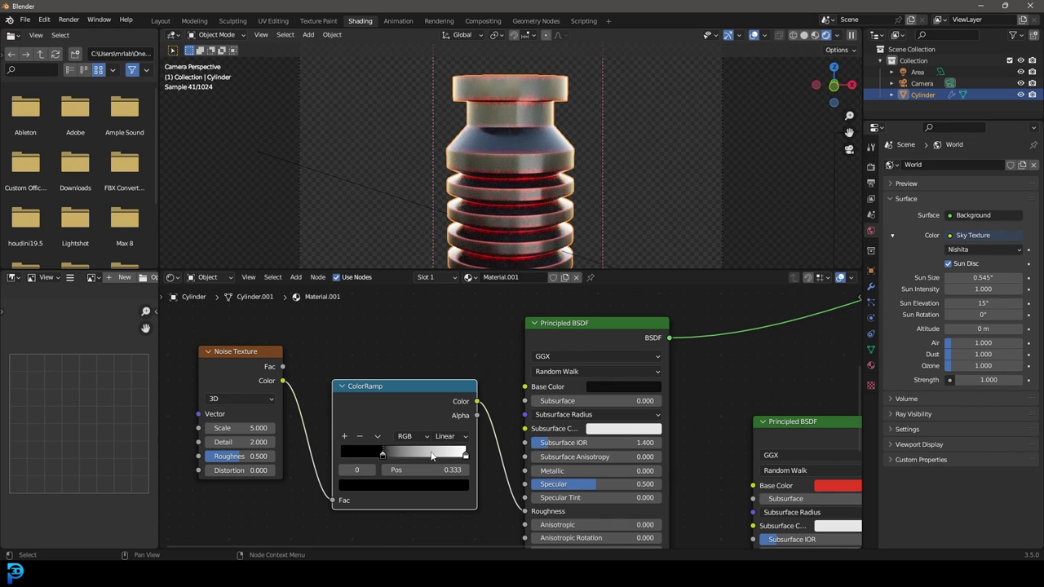
left_click_drag(458, 454, 423, 460)
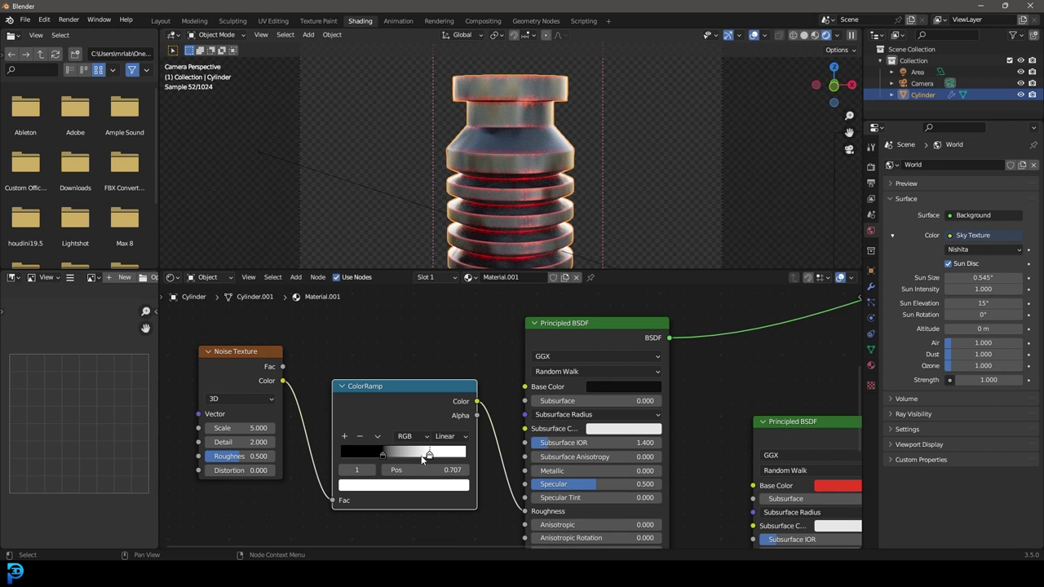
Set the new Noise Texture's Scale to 30.1, Detail to 15 and Roughness to 1.000
left_click_drag(245, 428, 327, 428)
left_click_drag(234, 442, 318, 442)
left_click_drag(233, 462, 285, 459)
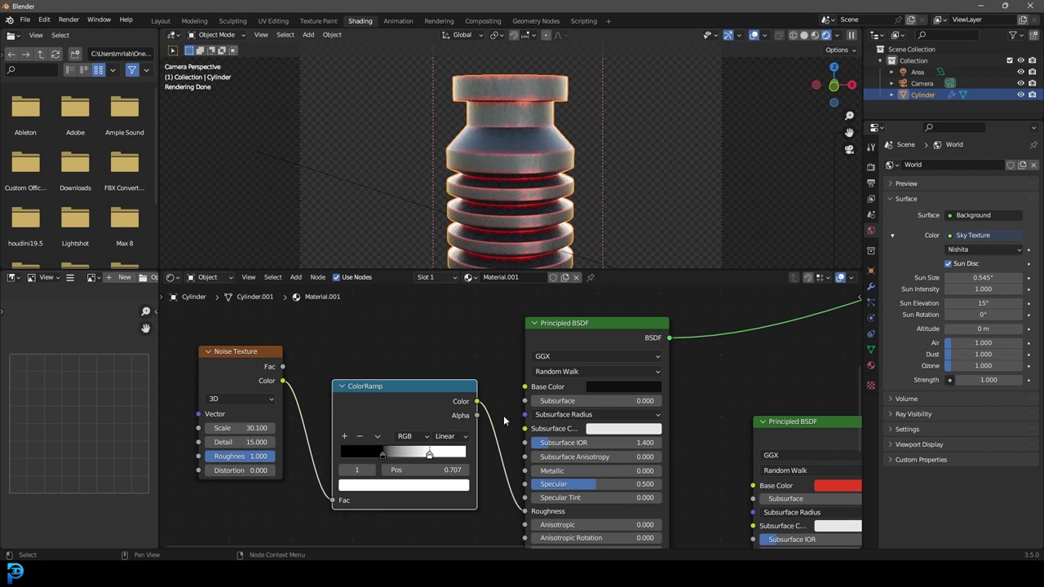
Move the new Noise Texture and ColorRamp together away from the dark Principled BSDF to make room for another node
scroll(514, 477, "down", 4)
middle_click_drag(362, 405, 414, 361)
left_click_drag(330, 362, 481, 384)
scroll(481, 367, "down", 1)
left_click_drag(481, 357, 357, 330)
Add a Bump node, feeding the ColorRamp's Color into its Height and its Normal into the dark Principled BSDF's Normal
key("shift+a")
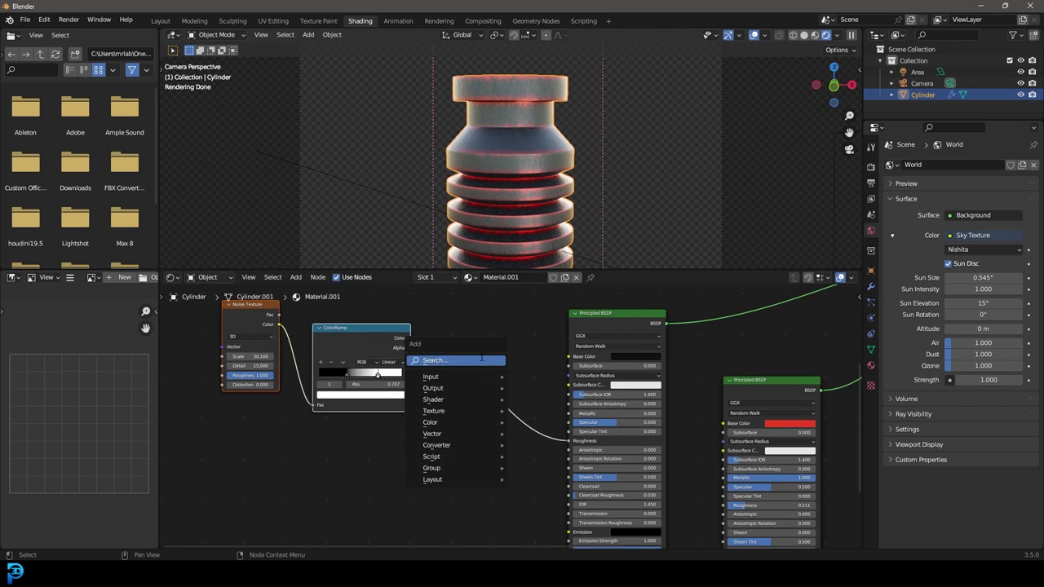
type("bump")
key("Return")
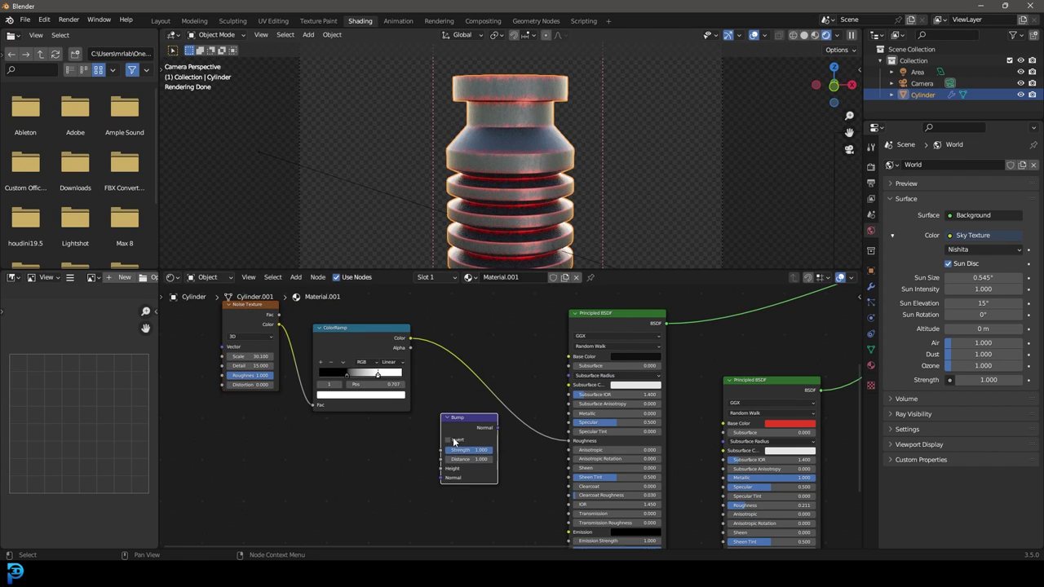
left_click_drag(411, 338, 442, 468)
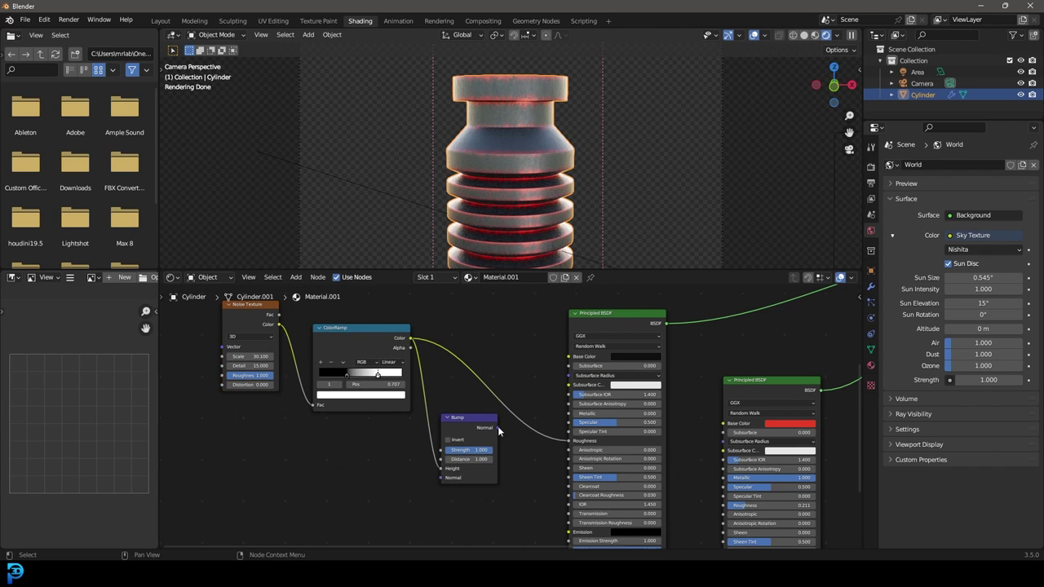
left_click_drag(498, 425, 578, 485)
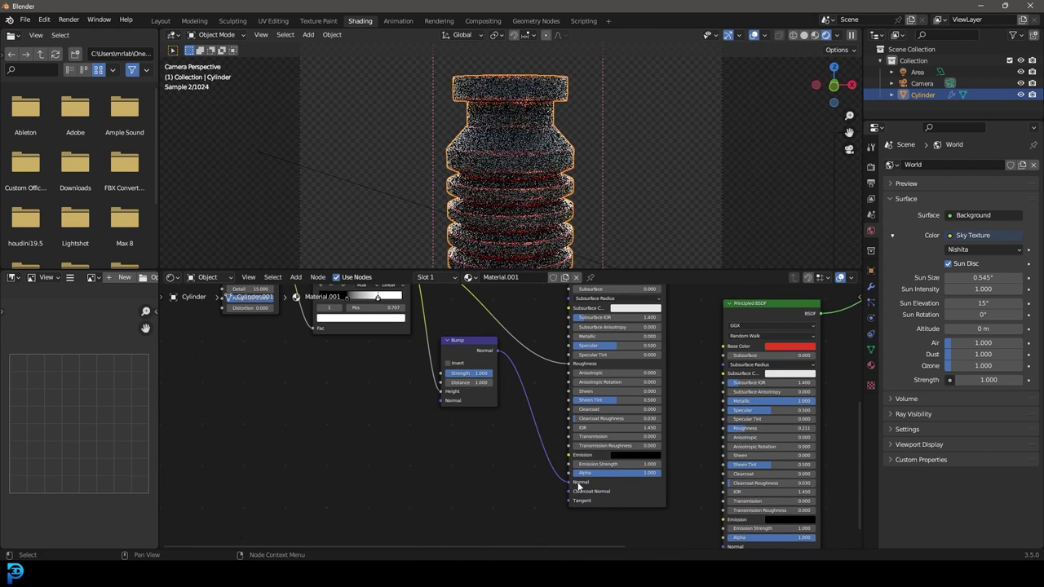
Set the Bump node's Strength to 0.2 and inspect the cylinder's surface up close
left_click(478, 374)
type("0.2")
key("Return")
scroll(588, 145, "up", 3)
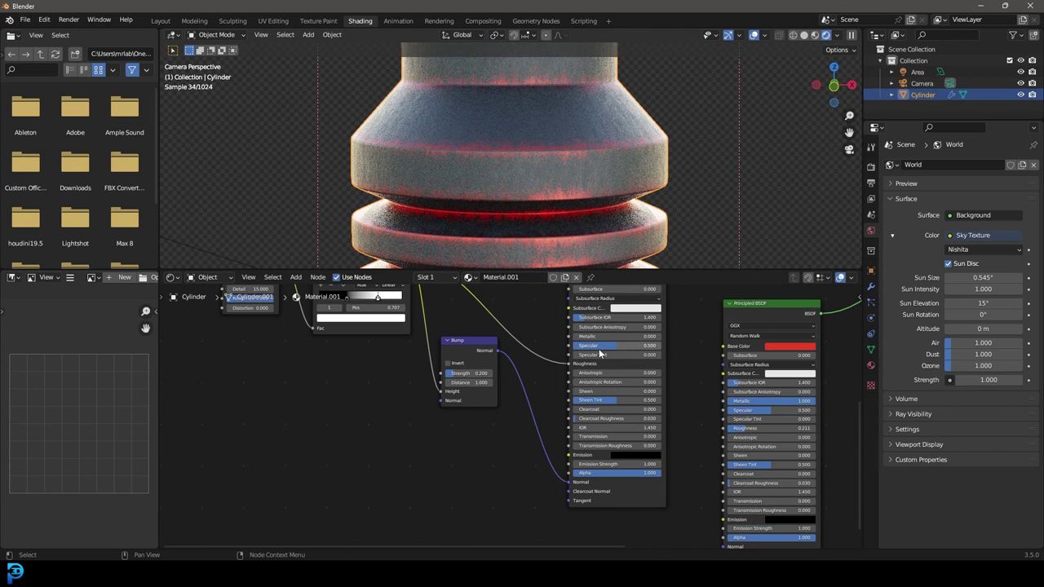
Lighten the dark Principled BSDF's Base Color slightly and set its Specular to 0.171
middle_click_drag(669, 323, 633, 347)
left_click(629, 336)
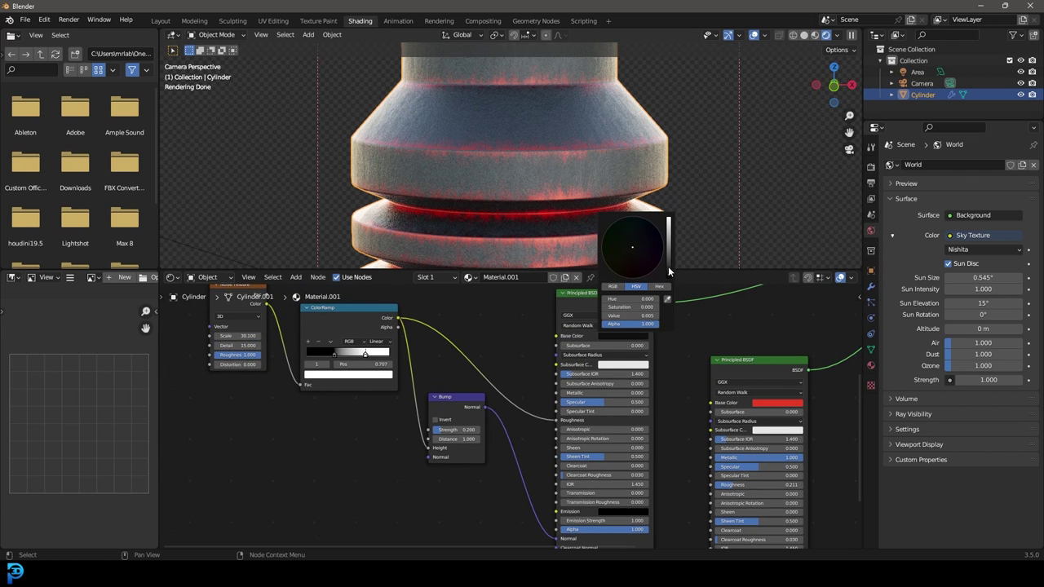
left_click(666, 268)
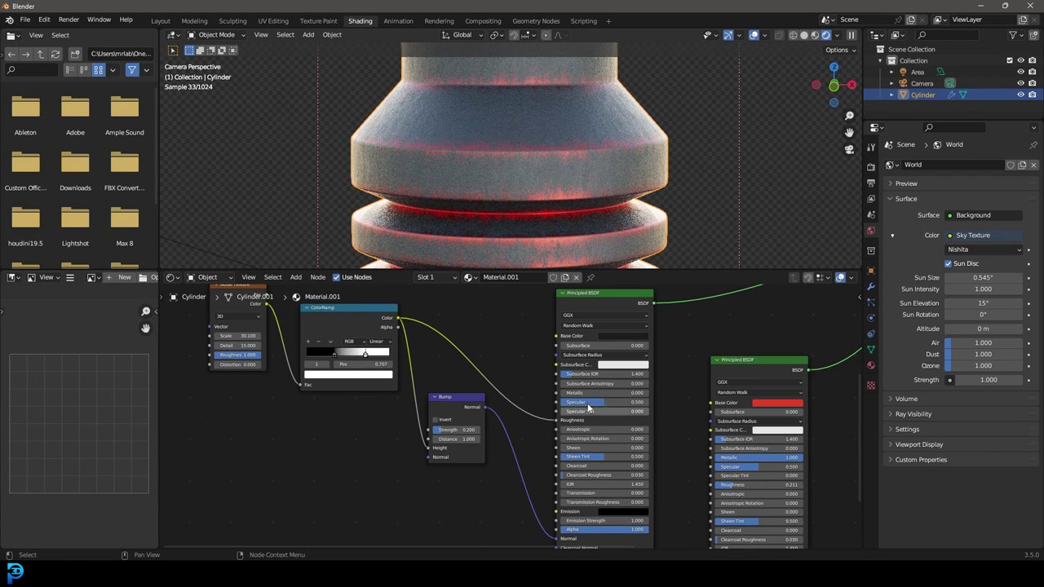
left_click_drag(599, 399, 575, 401)
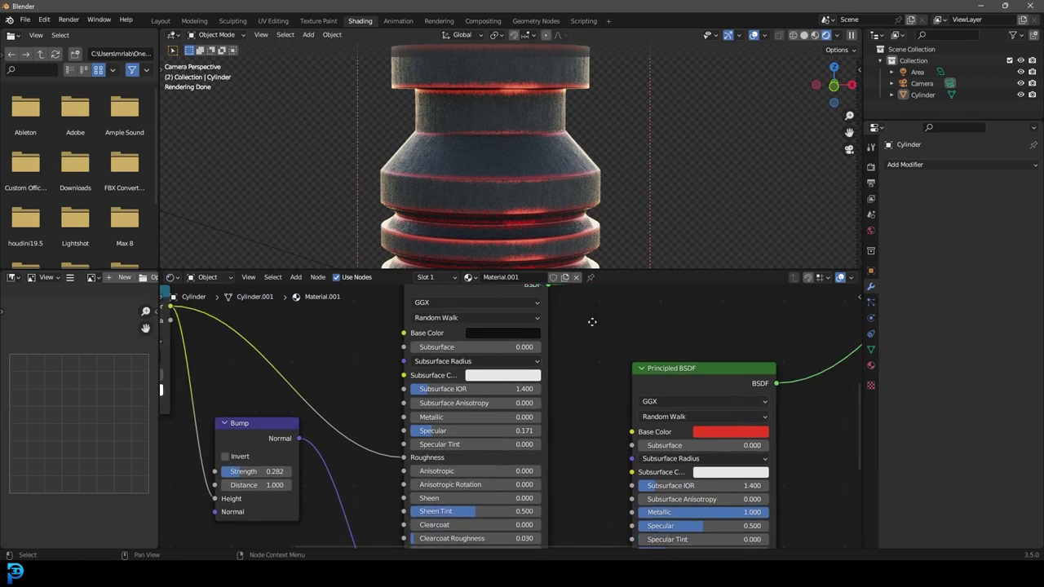
Change the red Principled BSDF's Base Color to a paler red and inspect the rendered cylinder from several distances
middle_click_drag(592, 322, 422, 281)
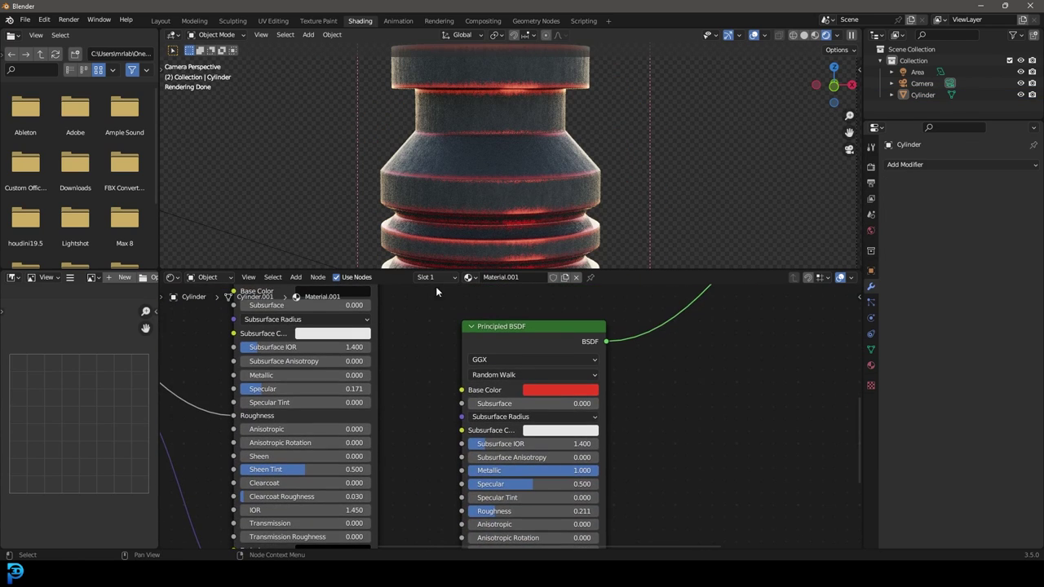
left_click(546, 390)
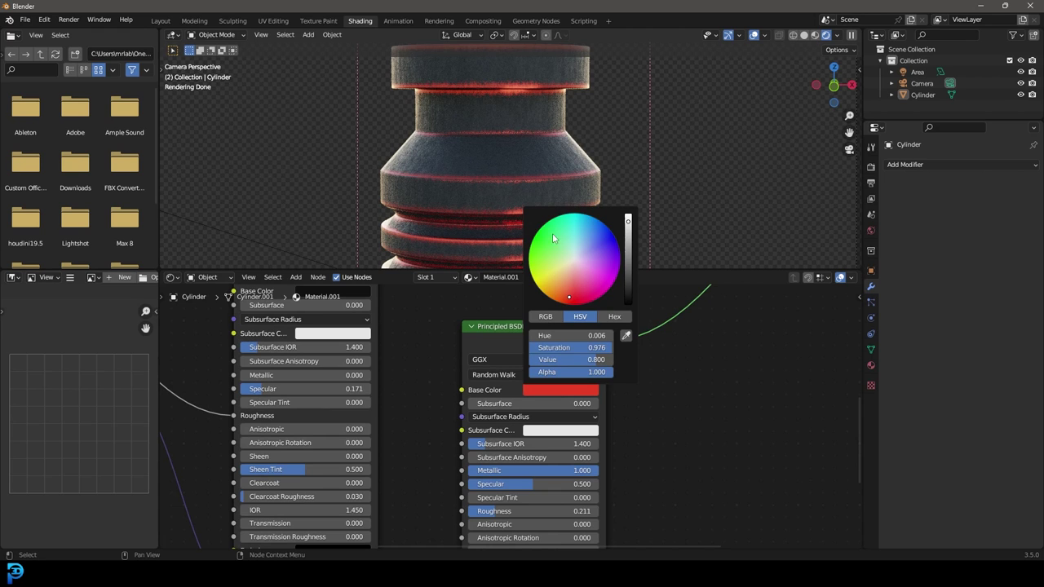
left_click_drag(572, 281, 568, 292)
scroll(550, 187, "down", 4)
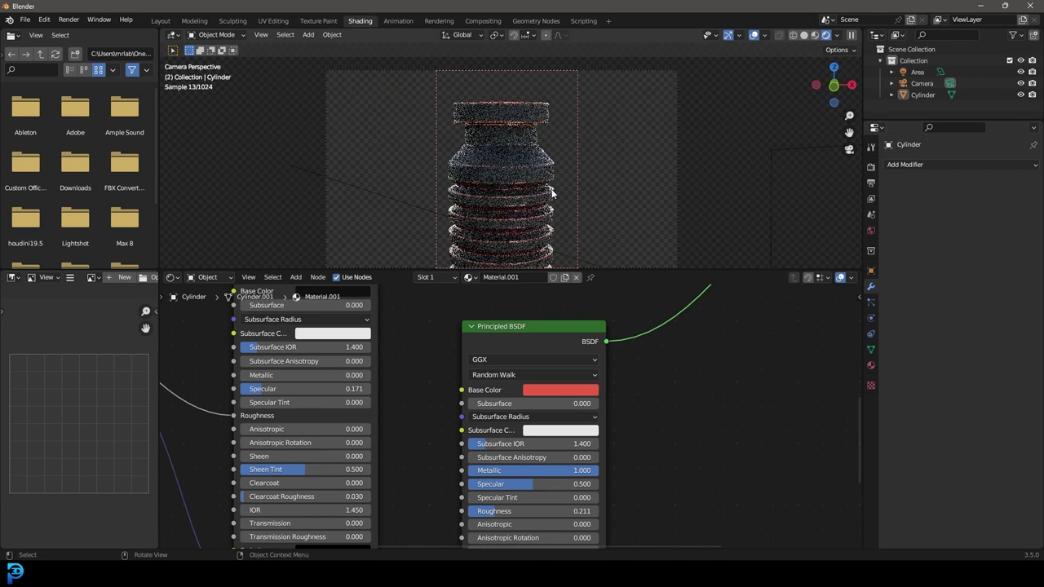
mouse_move(510, 154)
middle_mouse_down()
mouse_move(510, 168)
mouse_move(610, 193)
mouse_move(562, 187)
mouse_move(519, 160)
middle_mouse_up()
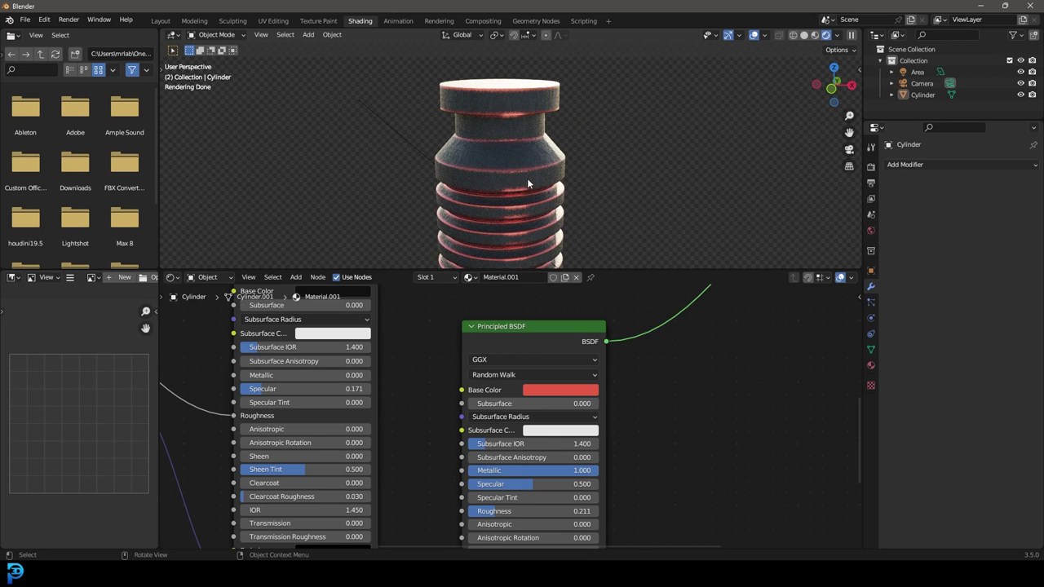
key("KP_0")
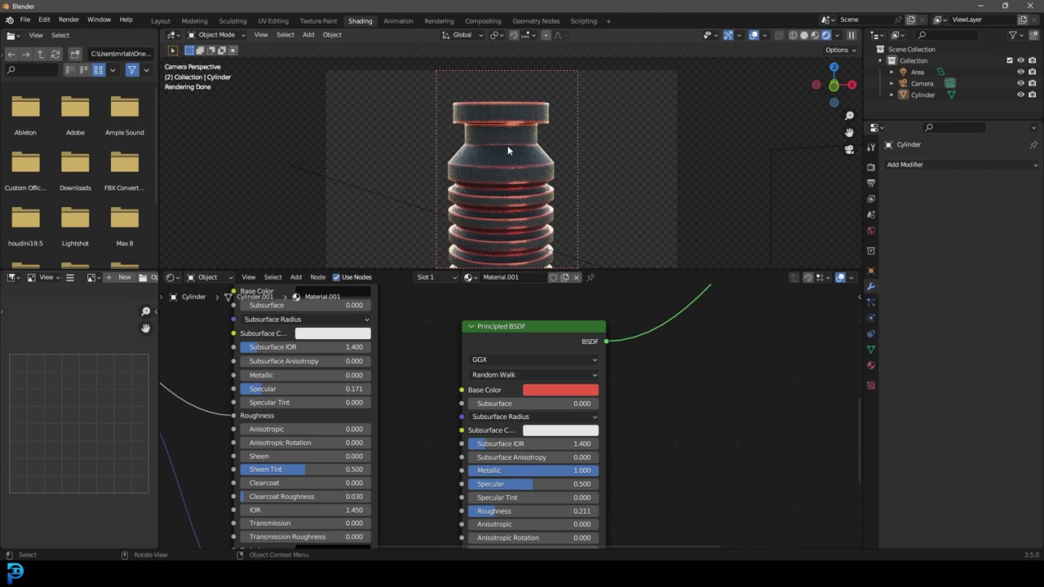
scroll(481, 181, "up", 3)
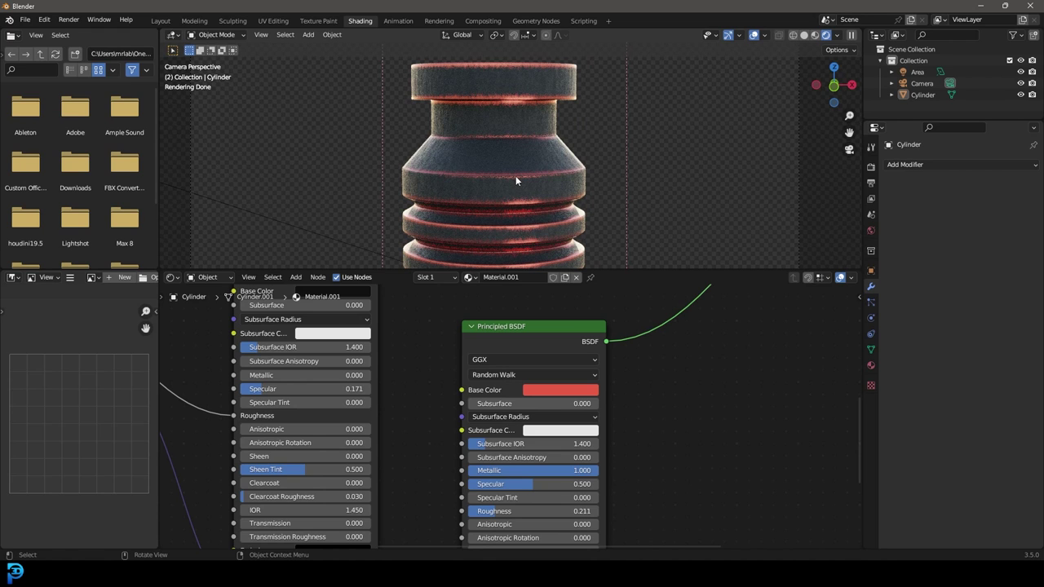
scroll(507, 183, "down", 3)
Switch the viewport to solid shading and duplicate the cylinder, placing the copy to the left of the original in camera view
key("z")
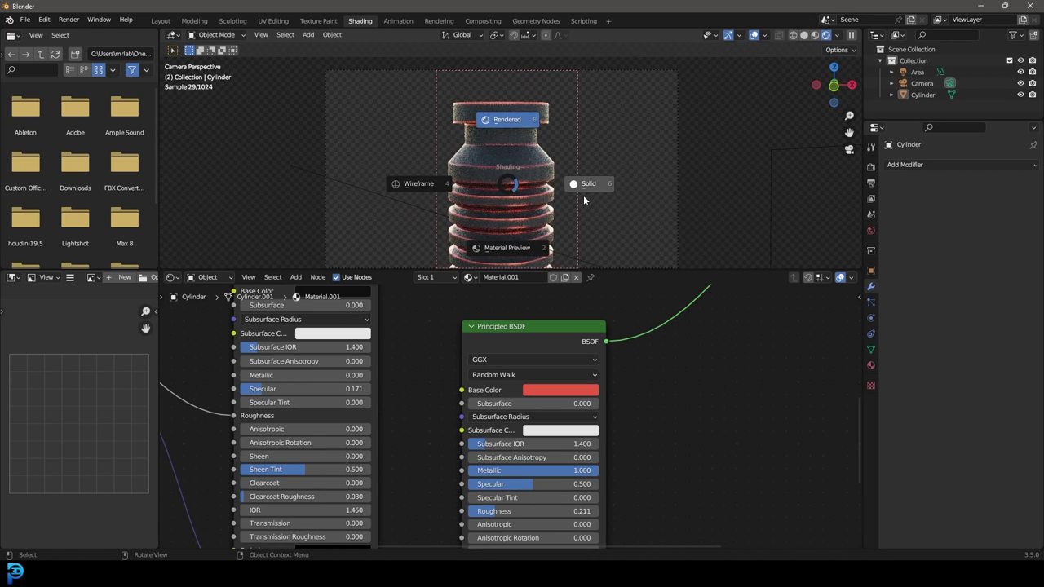
left_click(549, 185)
scroll(531, 180, "down", 2)
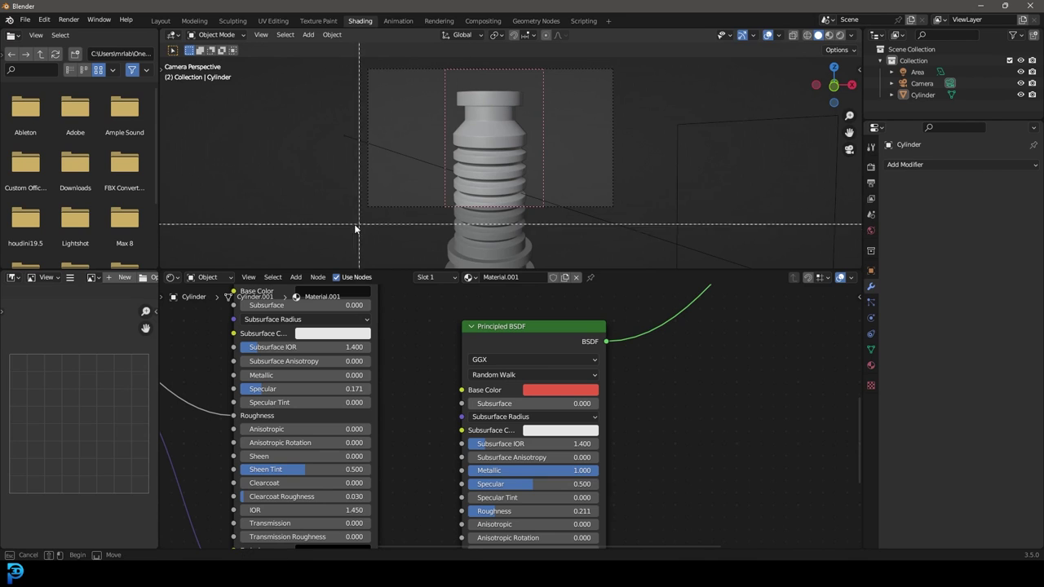
left_click(489, 134)
scroll(524, 158, "up", 1)
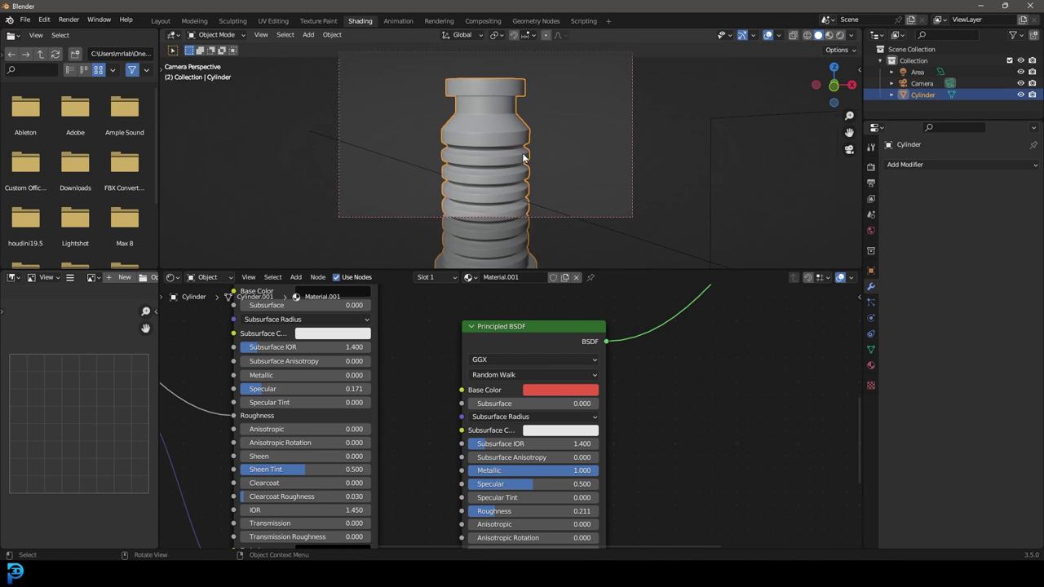
scroll(525, 157, "up", 1)
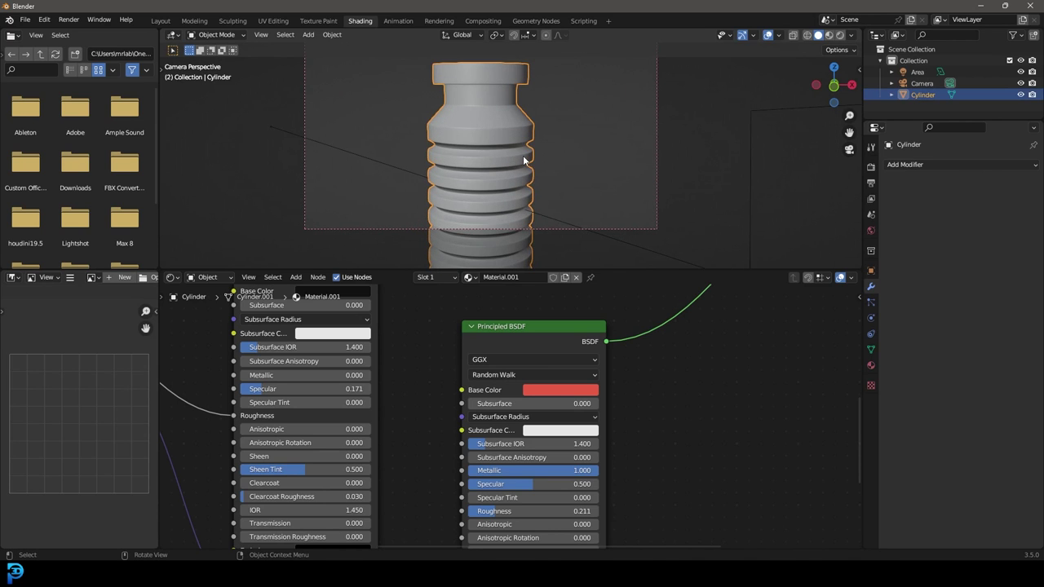
key("shift+d")
left_click(442, 142)
middle_click_drag(443, 130, 463, 168, "shift")
scroll(416, 363, "down", 1)
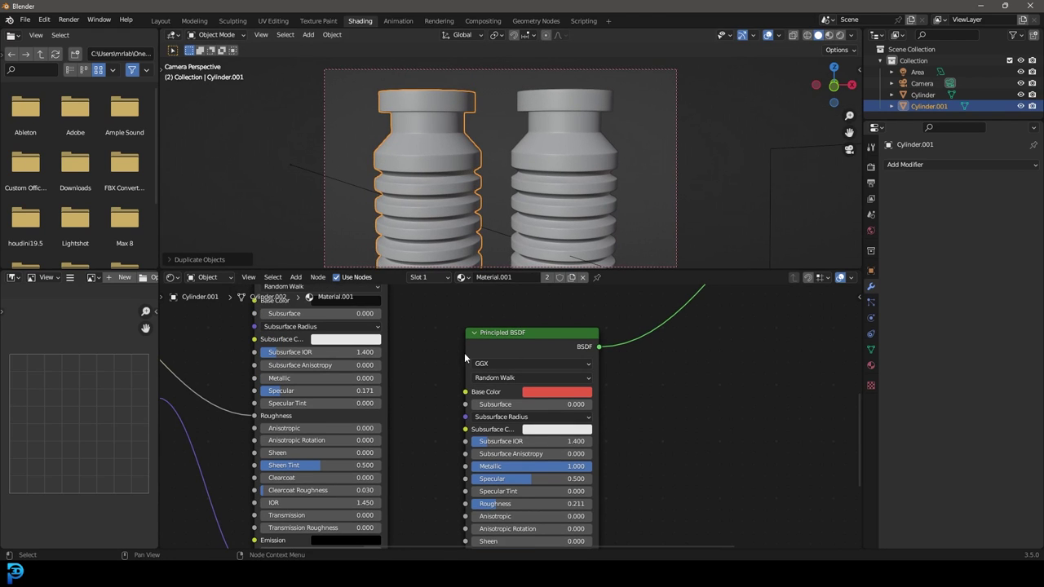
Copy the dark Principled BSDF node and replace the duplicate cylinder's shared material with a new one
scroll(445, 382, "down", 2)
middle_click_drag(431, 305, 478, 353)
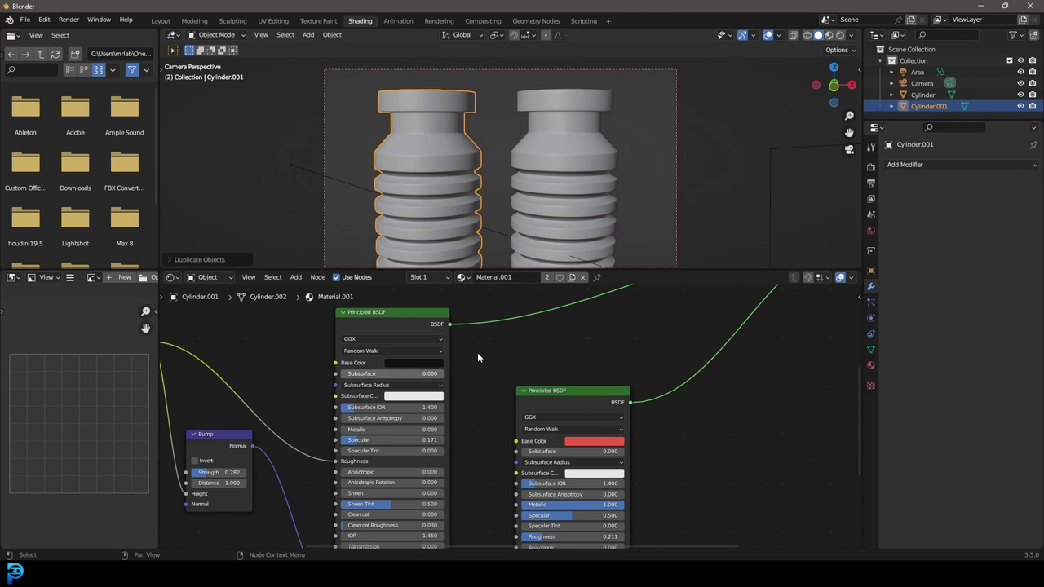
left_click(375, 315)
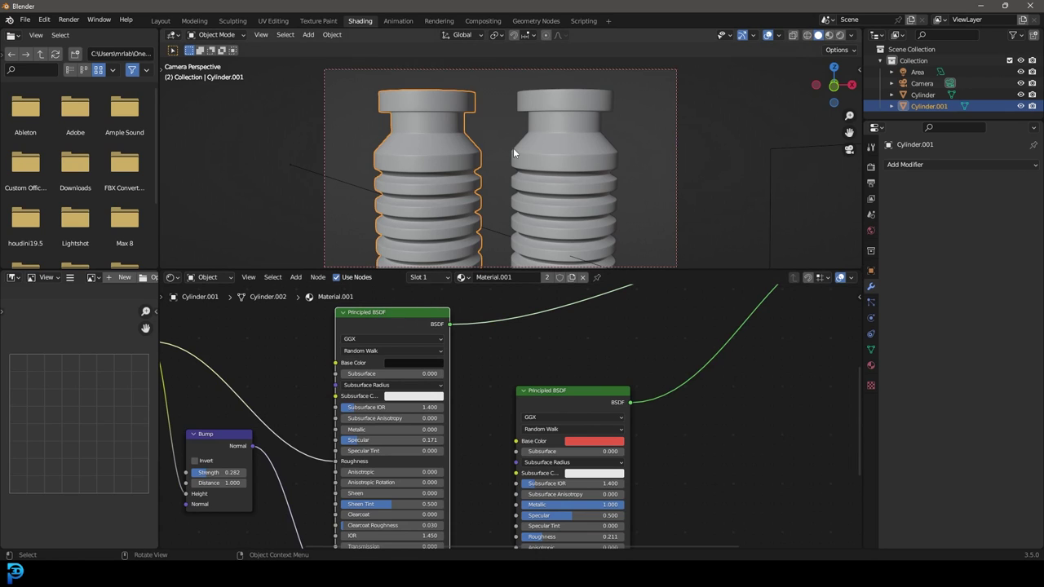
left_click(870, 365)
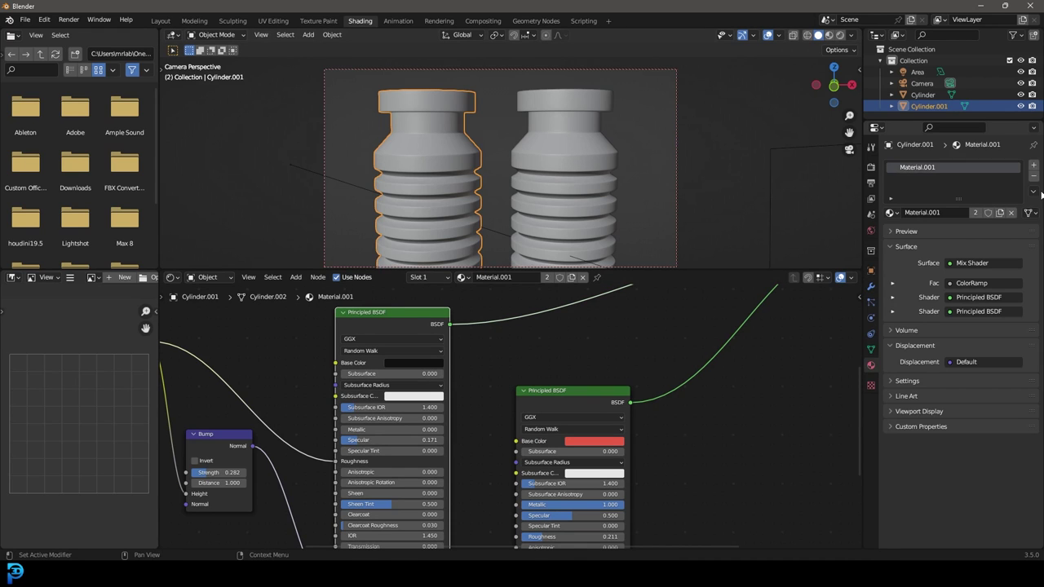
left_click(1033, 178)
left_click(951, 212)
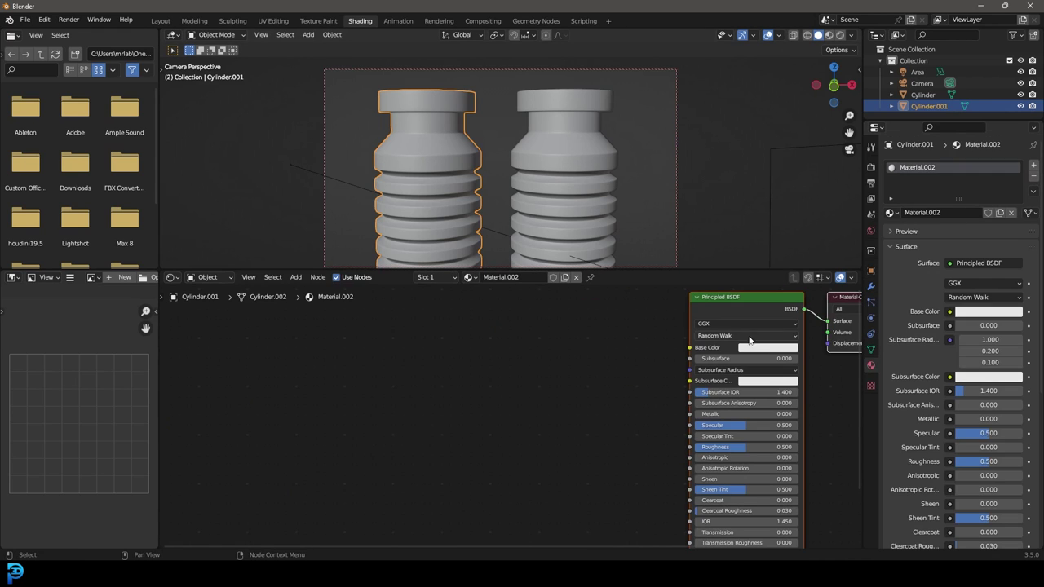
Paste the dark Principled BSDF into the new material, connect it to the Material Output's Surface and delete the default Principled BSDF
key("ctrl+v")
middle_click_drag(630, 334, 541, 390)
middle_click_drag(532, 337, 496, 390)
left_click_drag(461, 315, 700, 428)
left_click(636, 410)
key("x")
Preview the two cylinders in rendered shading and return the viewport to solid shading
left_click(514, 168)
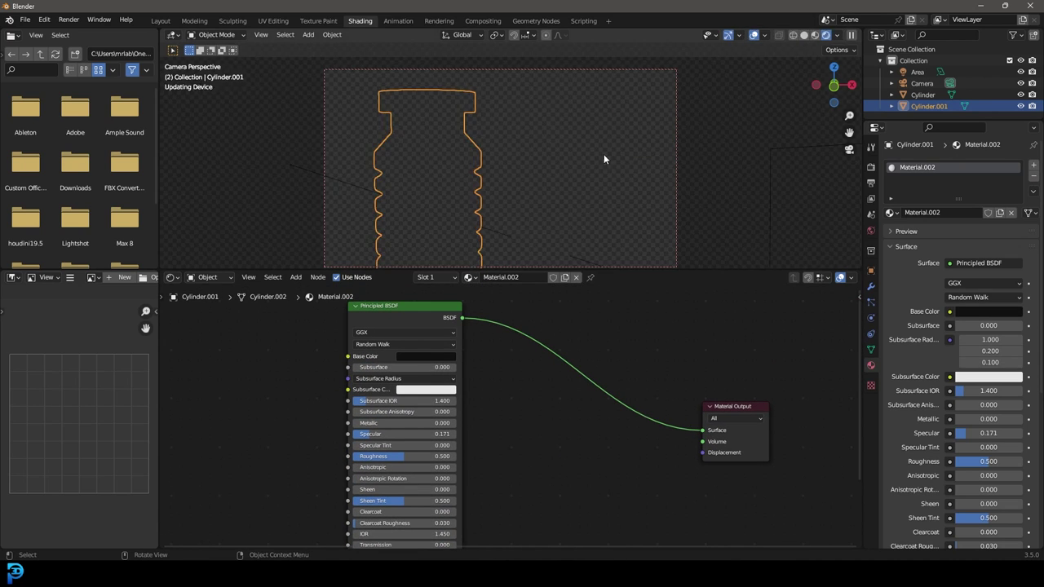
left_click(614, 151)
key("z")
left_click(616, 150)
Save the project to the Desktop folder under the file name asasx
key("ctrl+s")
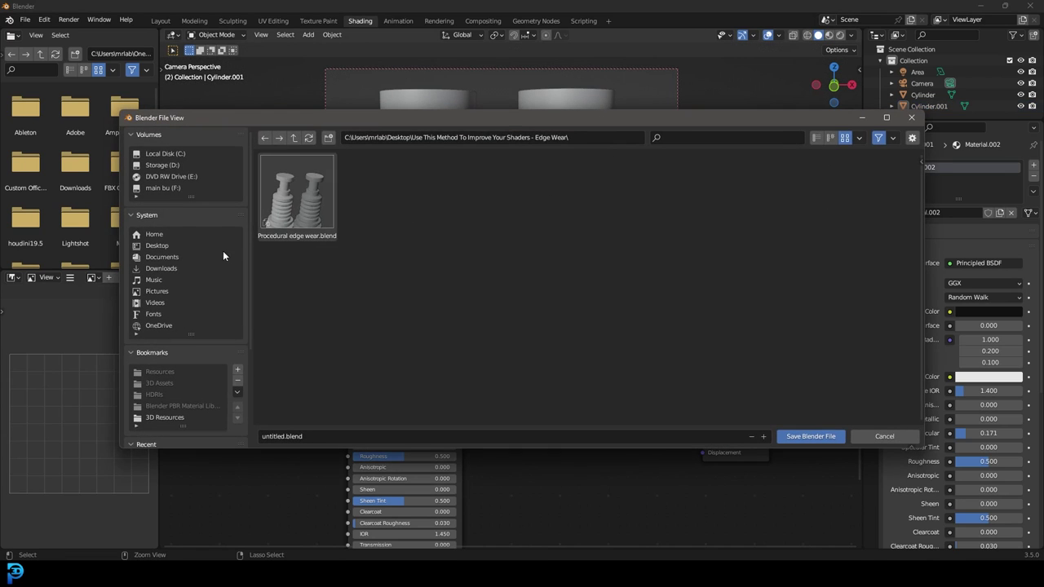
left_click(189, 247)
left_click(514, 436)
type("asasx")
left_click(794, 437)
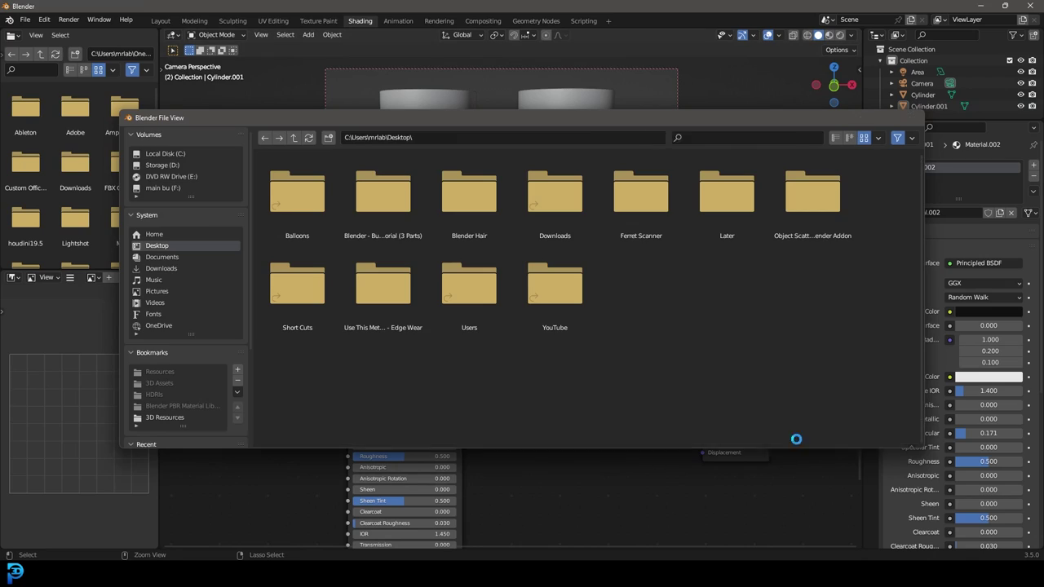
Render the image and compare the plain cylinder with the edge-worn one up close
left_click(69, 20)
left_click(76, 33)
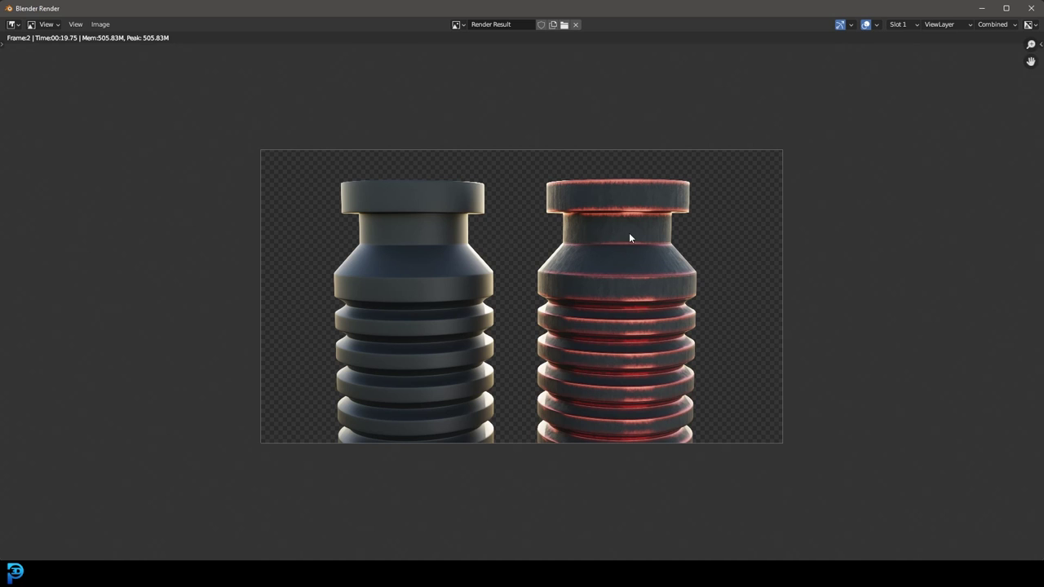
scroll(635, 249, "up", 2)
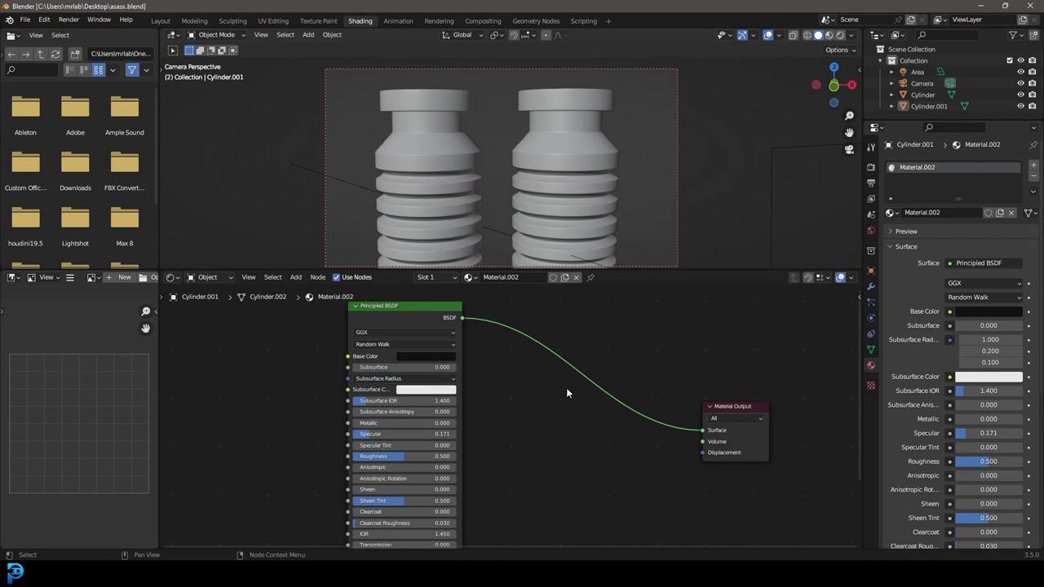
Select the original edge-worn cylinder and review its complete shader node tree
left_click(576, 157)
scroll(578, 392, "down", 2)
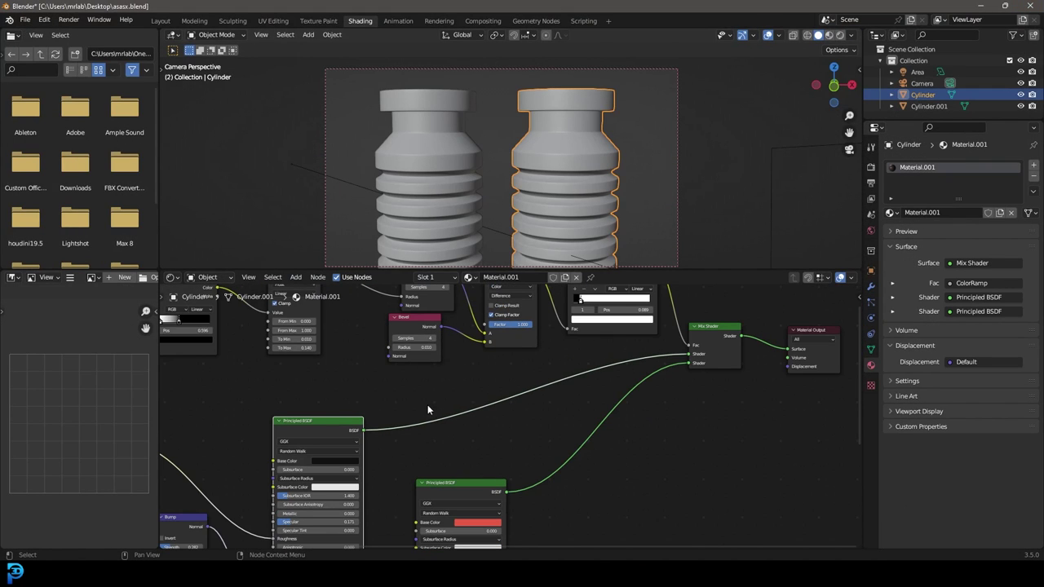
scroll(453, 398, "down", 3)
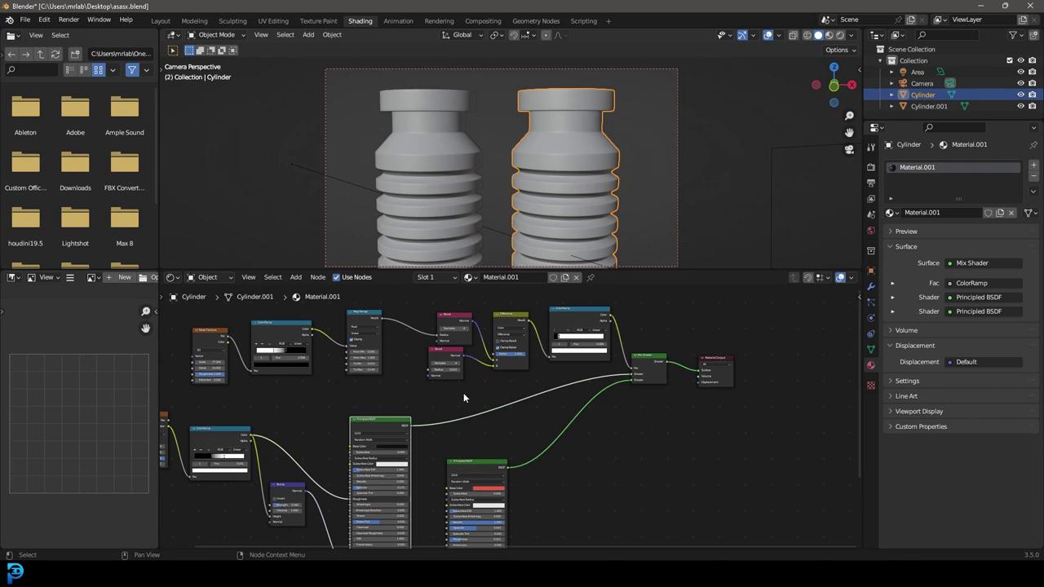